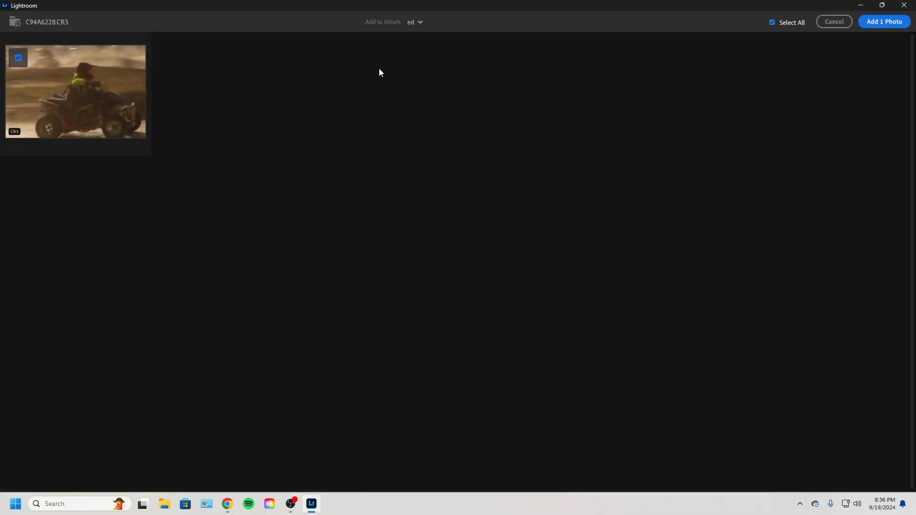
Import the photo C94A6228.CR3 into the "ed" album.
{"action": "left_click", "coordinate": [24, 57]}
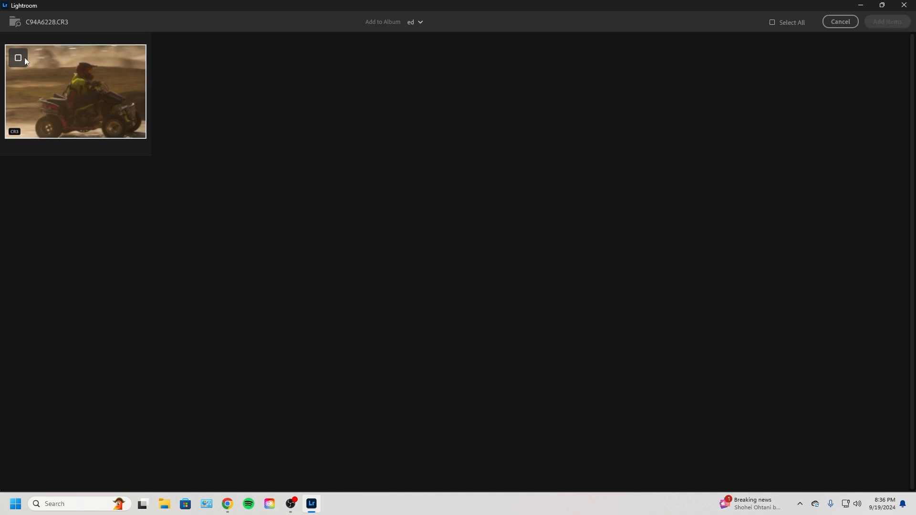
{"action": "left_click", "coordinate": [21, 60]}
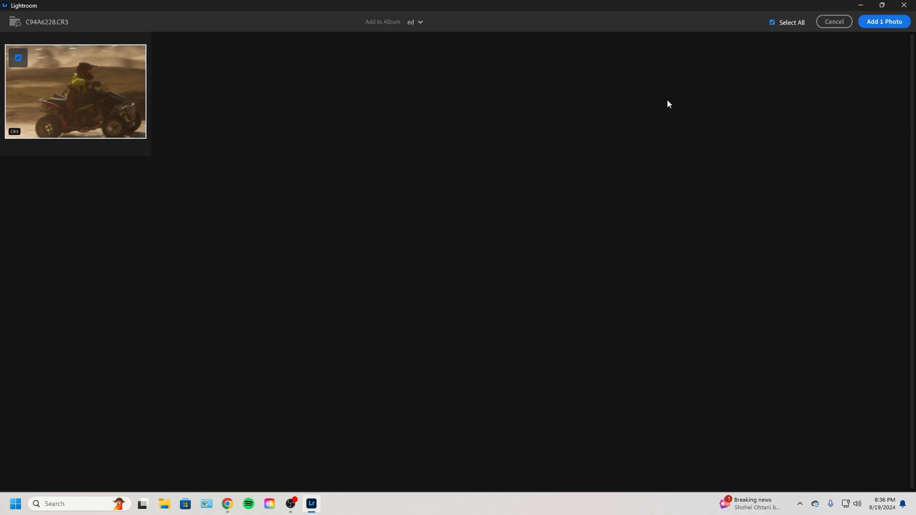
{"action": "left_click", "coordinate": [883, 22]}
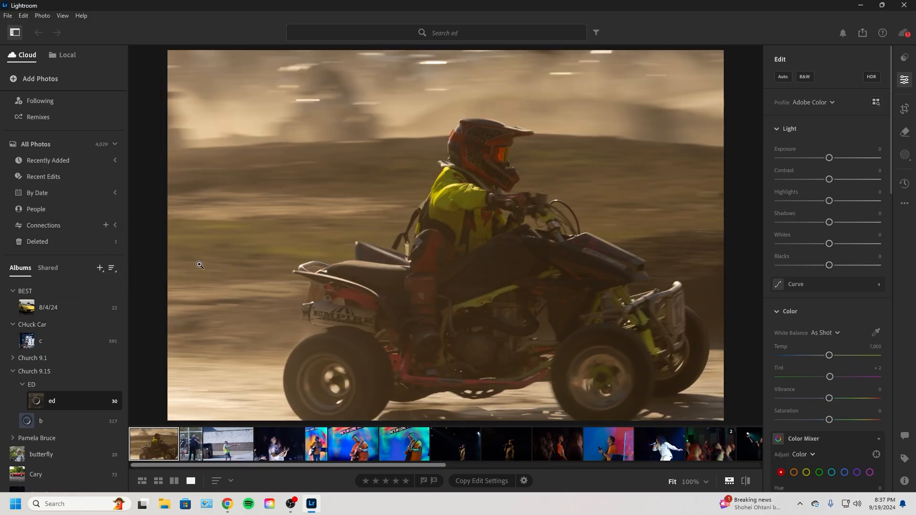
Create a top-level folder named "Racing" in the albums list.
{"action": "left_click", "coordinate": [100, 270]}
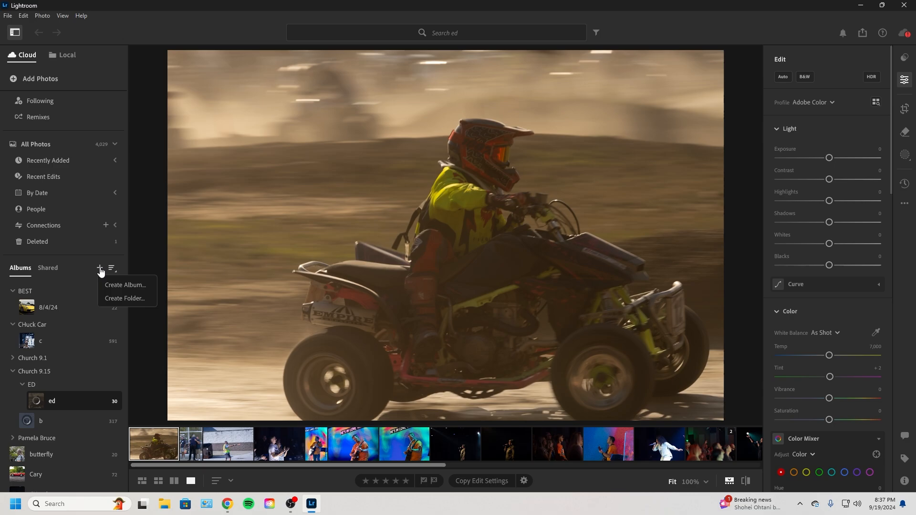
{"action": "left_click", "coordinate": [118, 297]}
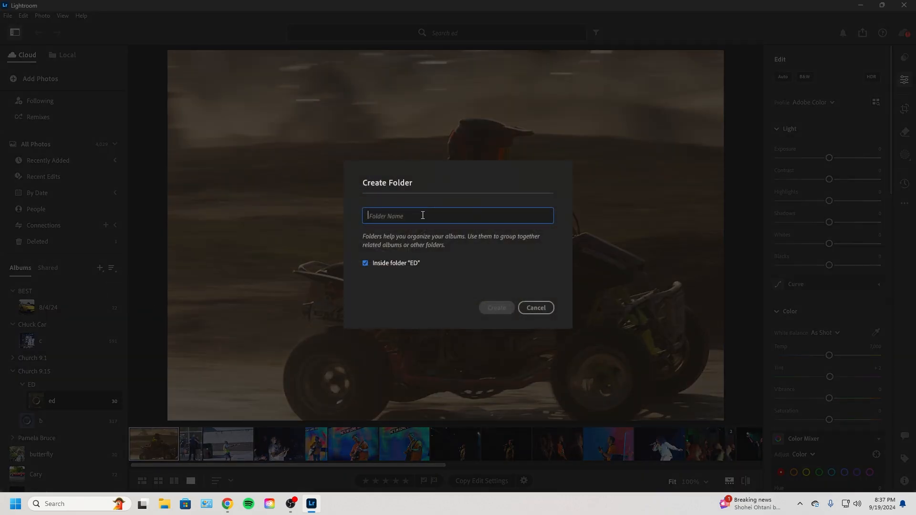
{"action": "type", "text": "Racing"}
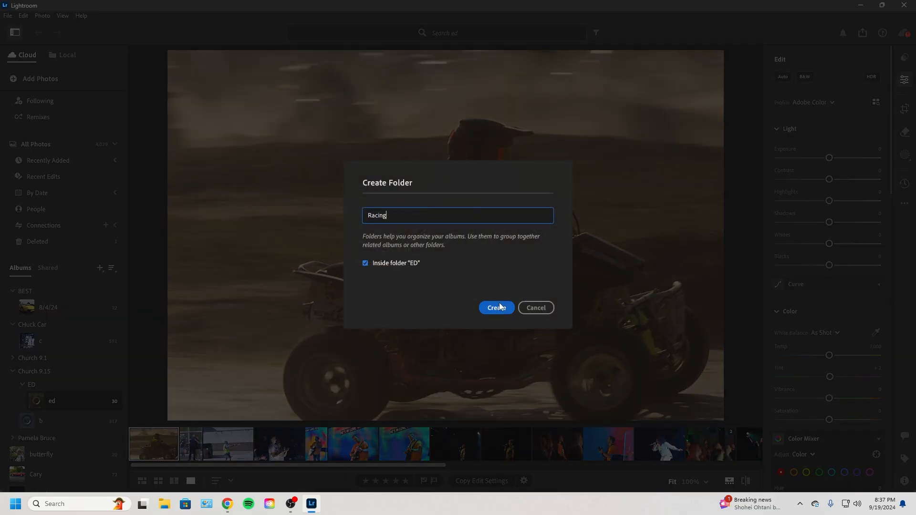
{"action": "left_click", "coordinate": [496, 307]}
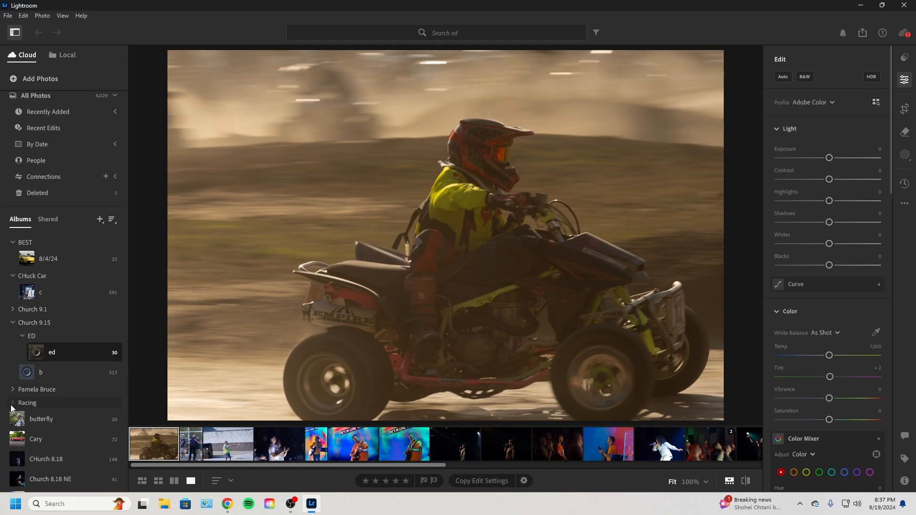
Create an album named "8.13 quad racing" inside the Racing folder.
{"action": "left_click", "coordinate": [98, 404]}
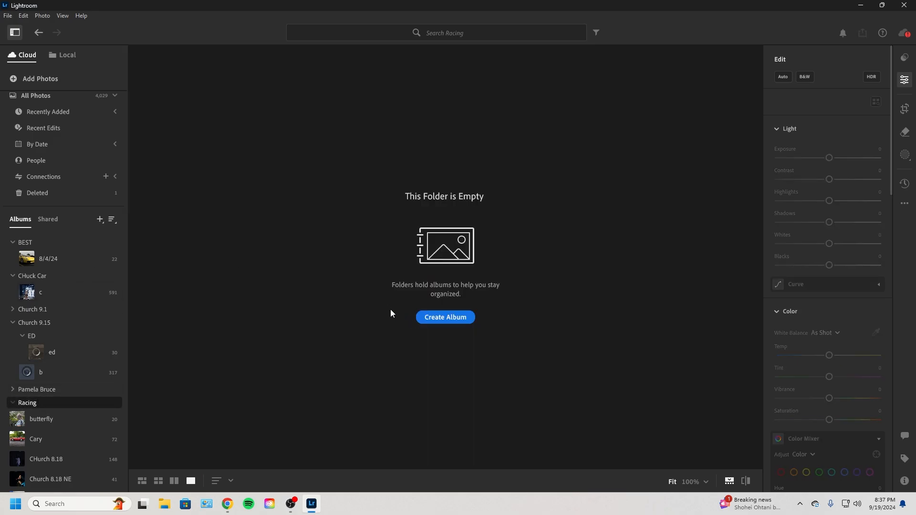
{"action": "left_click", "coordinate": [452, 317]}
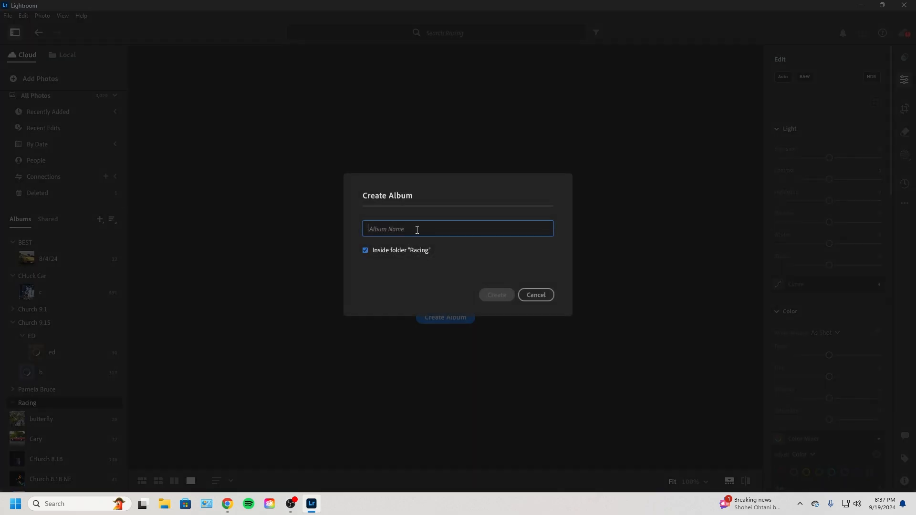
{"action": "type", "text": "8.13 quad racing"}
{"action": "left_click", "coordinate": [496, 295]}
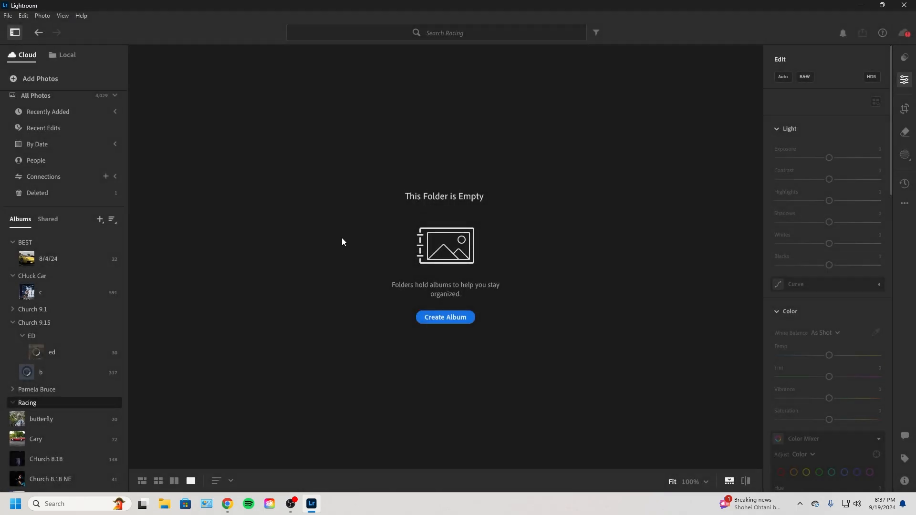
Add the quad photo from the "ed" album to the "8.13 quad racing" album and open that album.
{"action": "left_click", "coordinate": [62, 352]}
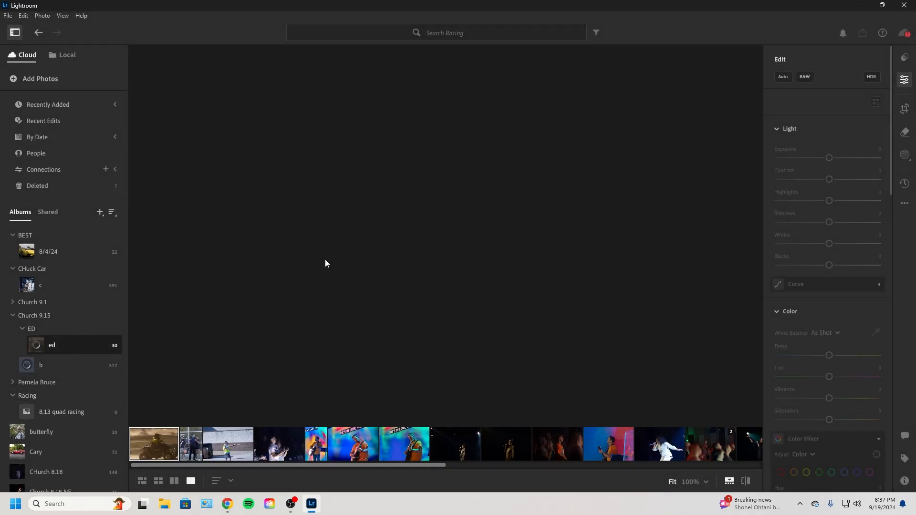
{"action": "left_click_drag", "start_coordinate": [285, 155], "coordinate": [86, 414]}
{"action": "left_click", "coordinate": [88, 413]}
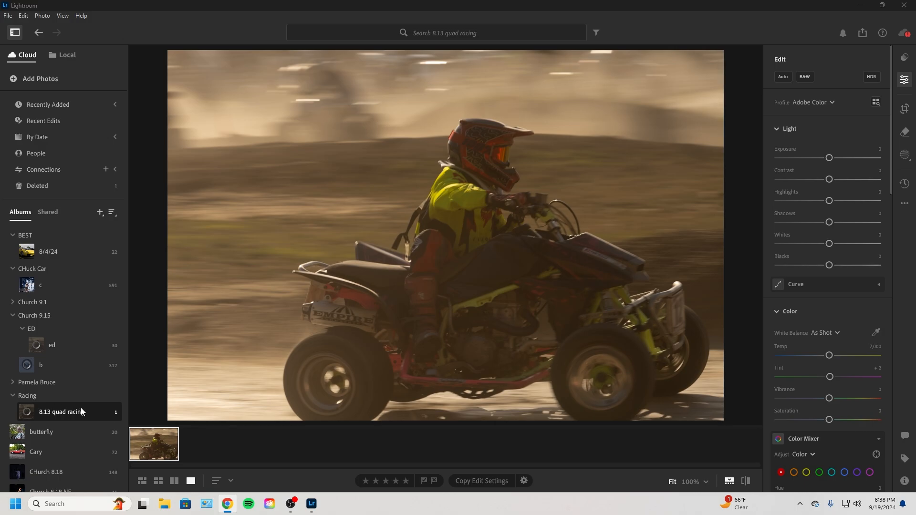
Expand the client's folder above Racing to view its nested print-size folders and albums, and collapse it again.
{"action": "scroll", "coordinate": [75, 409], "scroll_direction": "down", "scroll_amount": 2}
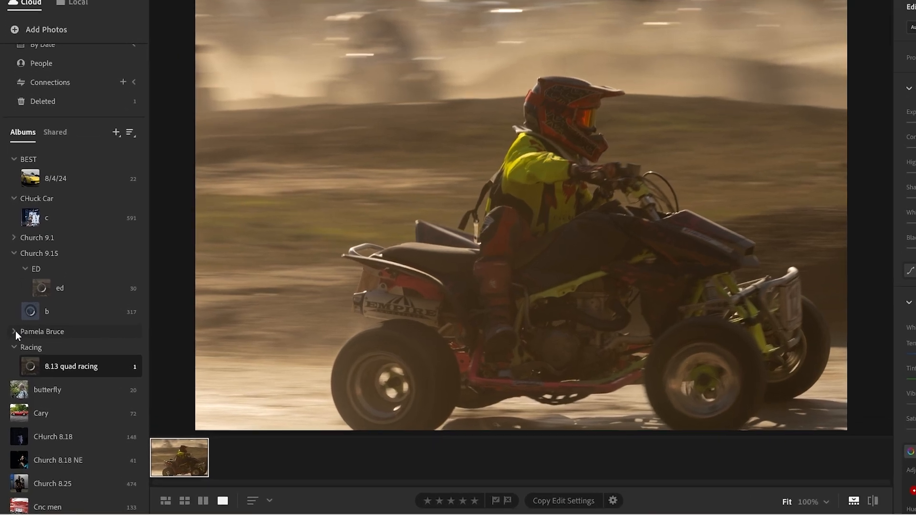
{"action": "left_click", "coordinate": [13, 336]}
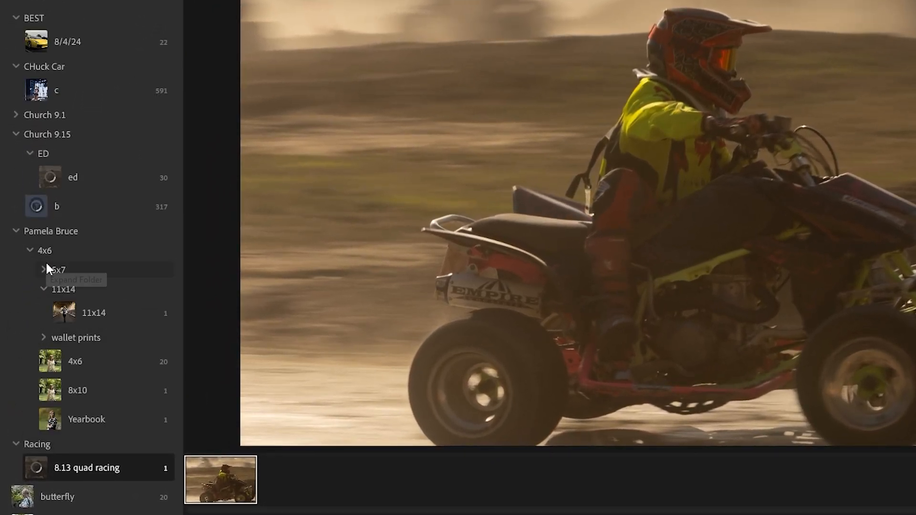
{"action": "scroll", "coordinate": [47, 322], "scroll_direction": "down", "scroll_amount": 1}
{"action": "left_click", "coordinate": [44, 319]}
{"action": "left_click", "coordinate": [42, 319]}
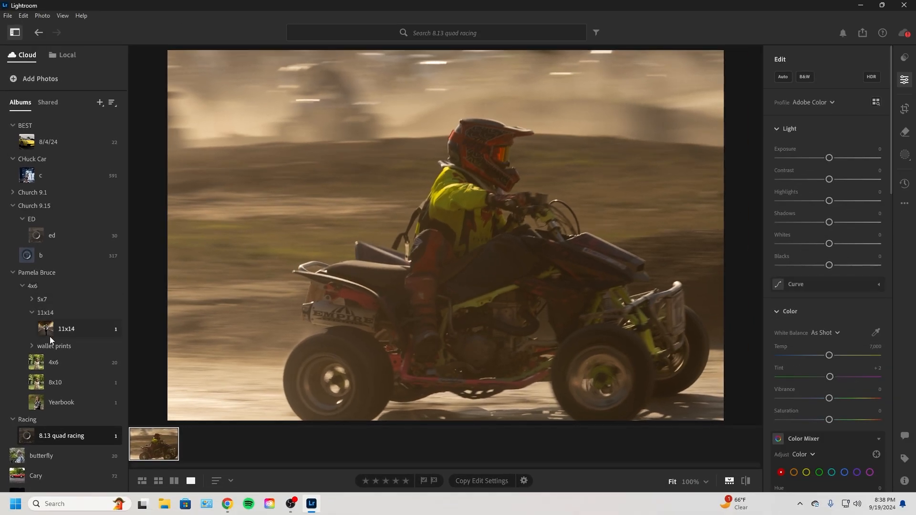
{"action": "left_click", "coordinate": [21, 276]}
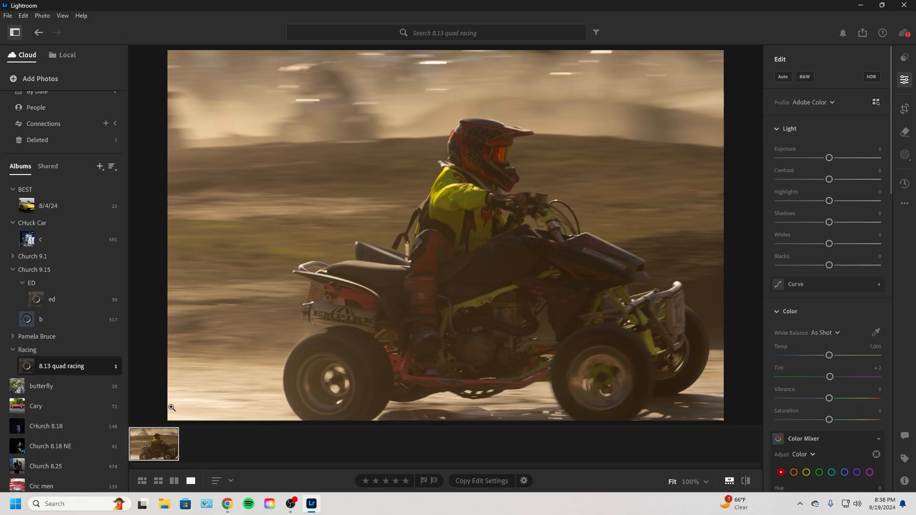
View the quad photo in Compare view and in the square grid.
{"action": "left_click", "coordinate": [174, 480]}
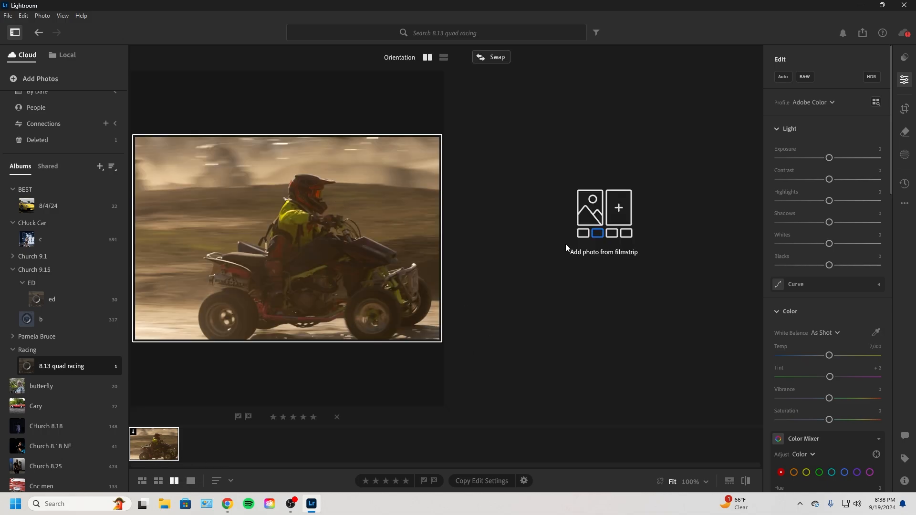
{"action": "left_click", "coordinate": [158, 481]}
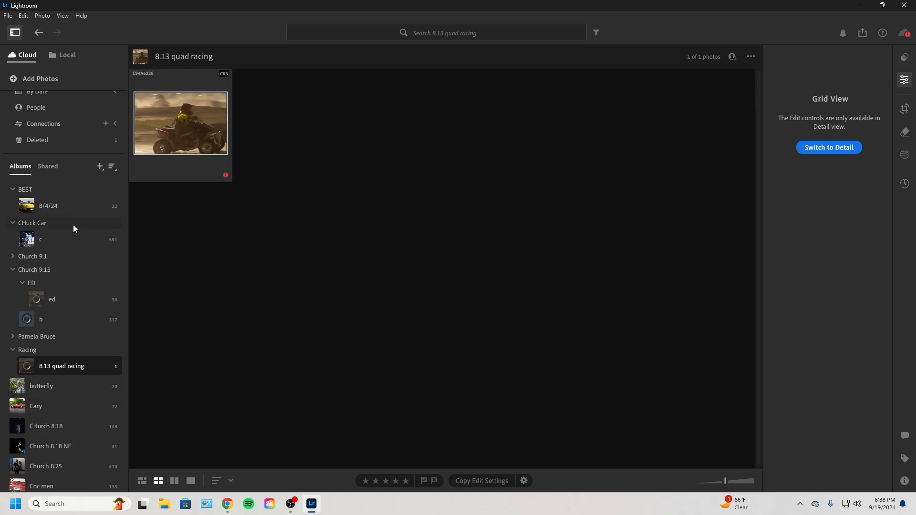
Open the "8/4/24" album in Compare view and place two photos of the singer in the white sweater side by side.
{"action": "left_click", "coordinate": [52, 206]}
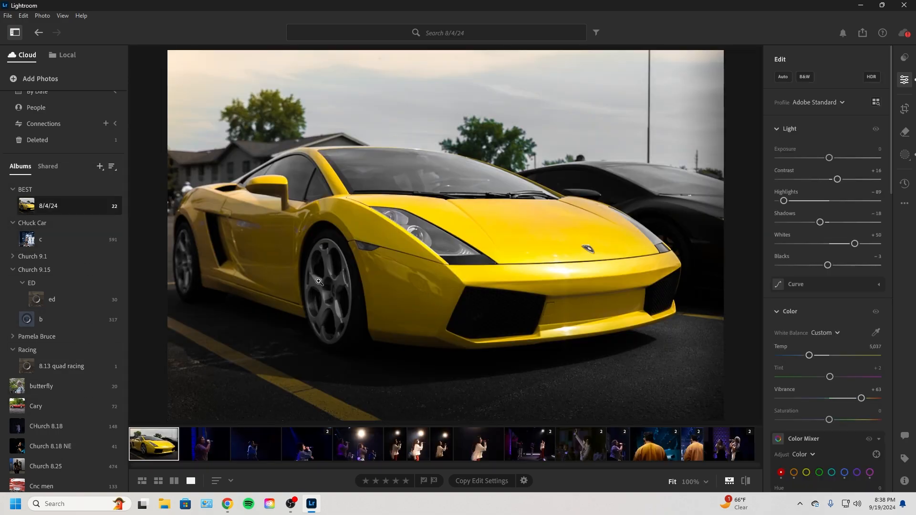
{"action": "key", "text": "c"}
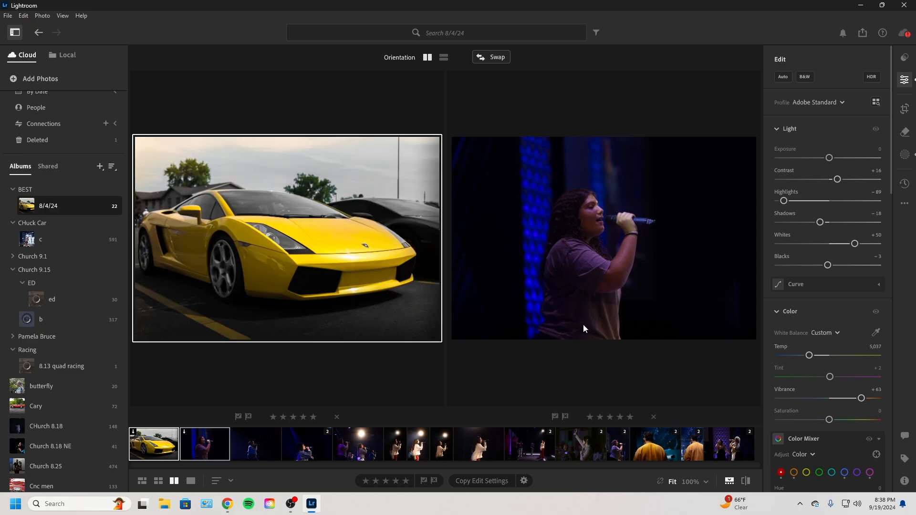
{"action": "left_click", "coordinate": [479, 443]}
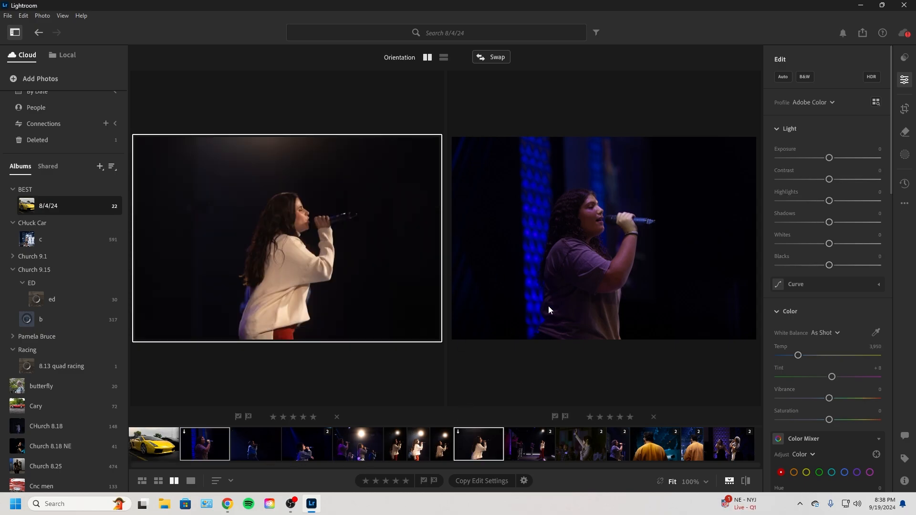
{"action": "left_click", "coordinate": [548, 306]}
{"action": "left_click", "coordinate": [404, 454]}
Zoom in on the singer's face in both compared photos to check sharpness, and zoom back out.
{"action": "left_click", "coordinate": [595, 229]}
{"action": "left_click_drag", "start_coordinate": [496, 177], "coordinate": [590, 305]}
{"action": "left_click", "coordinate": [305, 214]}
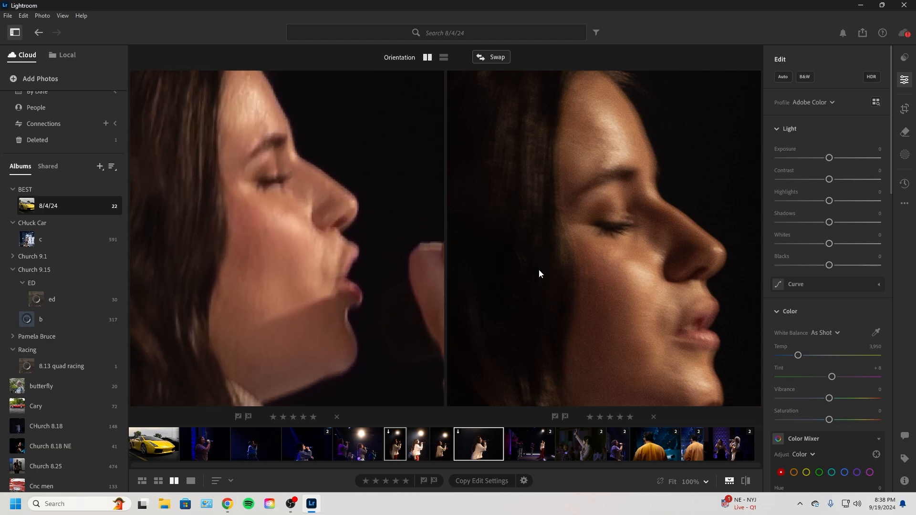
{"action": "left_click", "coordinate": [301, 313]}
{"action": "left_click", "coordinate": [644, 234]}
Cycle the album through the Detail, Compare and Photo Grid views, ending in Detail view.
{"action": "key", "text": "d"}
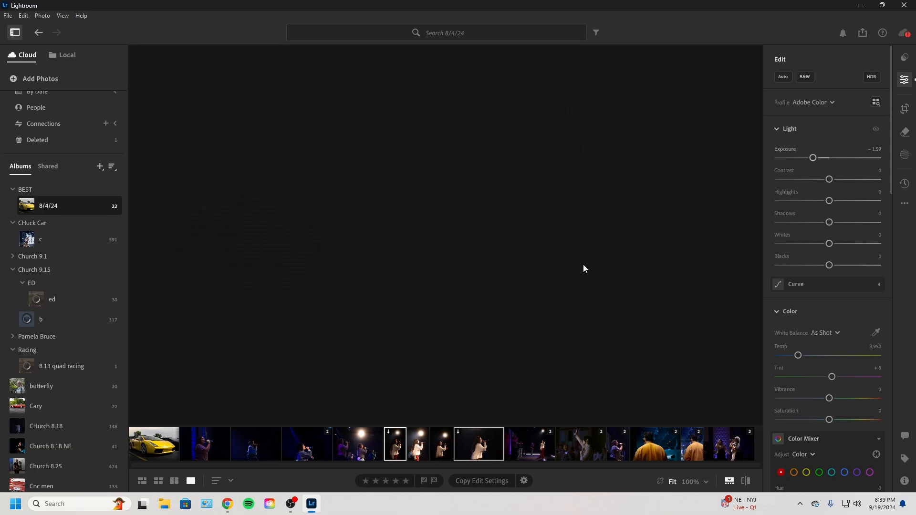
{"action": "left_click", "coordinate": [174, 481]}
{"action": "left_click", "coordinate": [142, 481]}
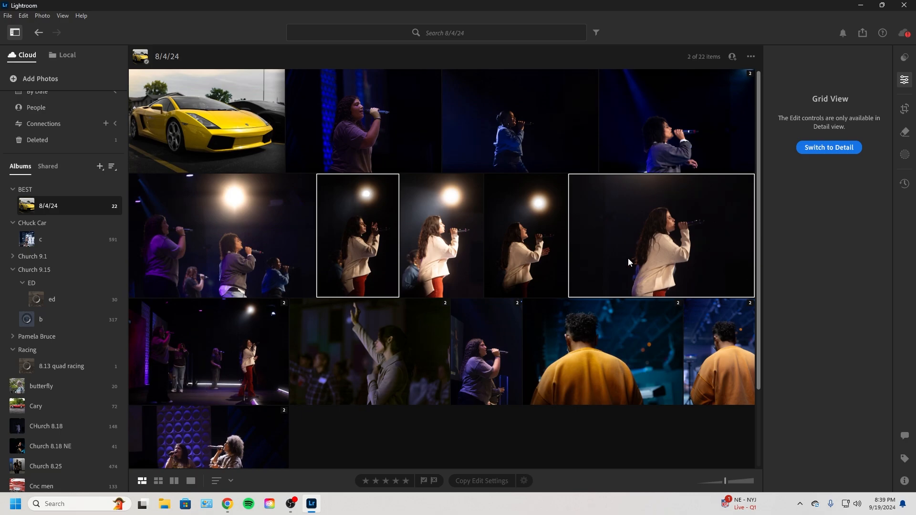
{"action": "left_click", "coordinate": [191, 481]}
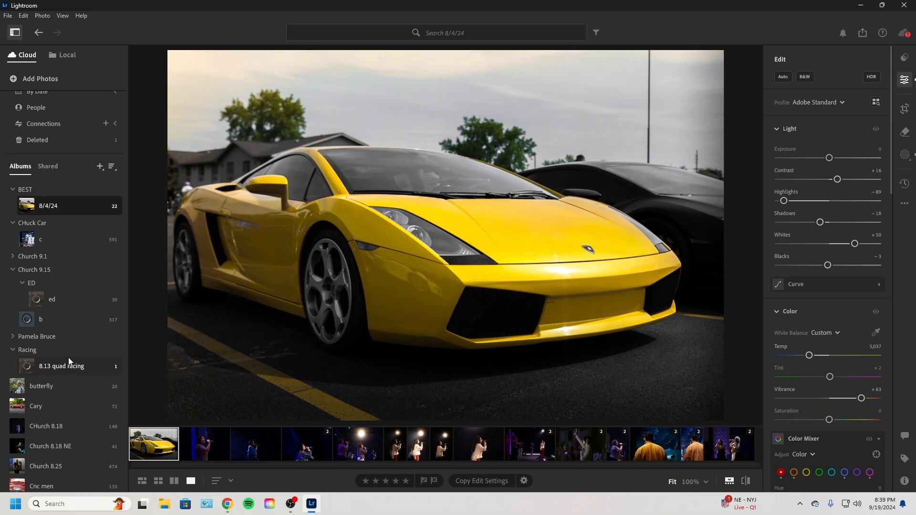
Browse through the photos of the "CHurch 8.18" album one by one and along the filmstrip.
{"action": "left_click", "coordinate": [46, 426]}
{"action": "mouse_move", "coordinate": [165, 467]}
{"action": "left_mouse_down"}
{"action": "mouse_move", "coordinate": [572, 467]}
{"action": "mouse_move", "coordinate": [165, 463]}
{"action": "left_mouse_up"}
{"action": "key", "text": "Right"}
{"action": "key", "text": "Right"}
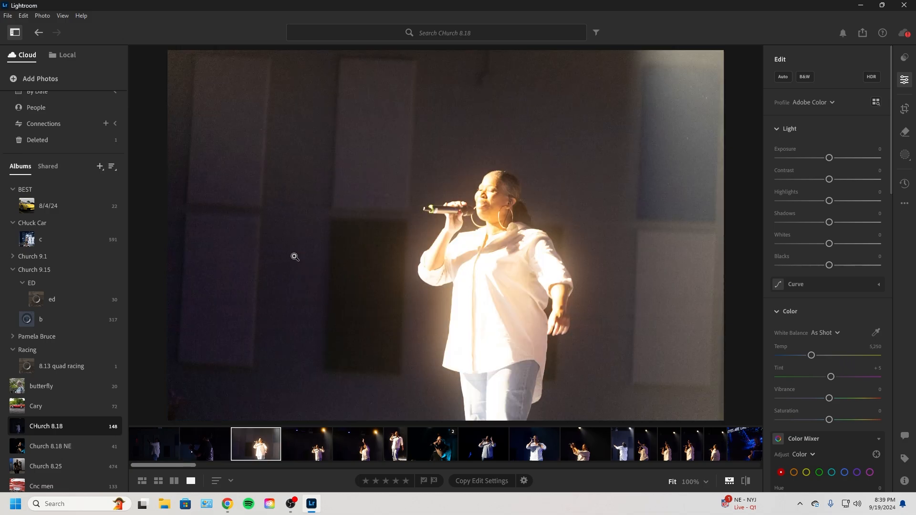
{"action": "key", "text": "Right"}
{"action": "key", "text": "Right"}
{"action": "key", "text": "Right"}
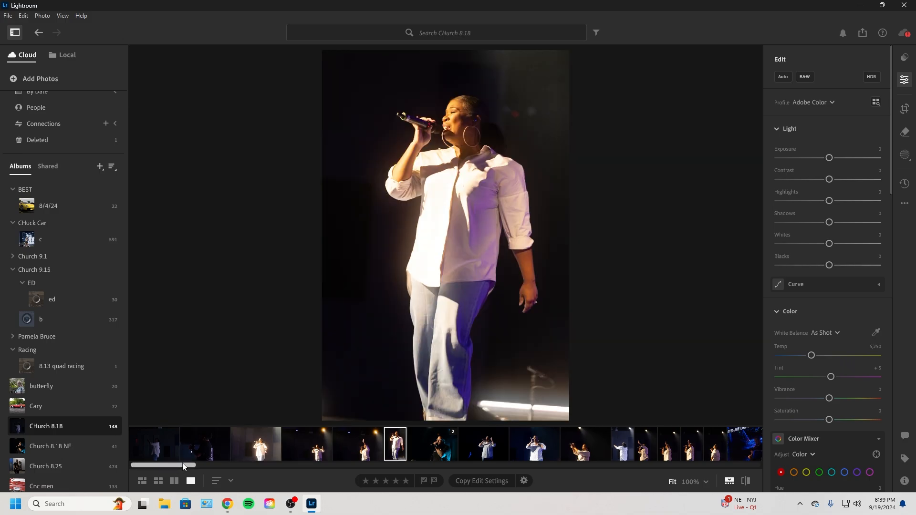
{"action": "scroll", "coordinate": [183, 467], "scroll_direction": "down", "scroll_amount": 20}
{"action": "left_click_drag", "start_coordinate": [393, 451], "coordinate": [546, 461]}
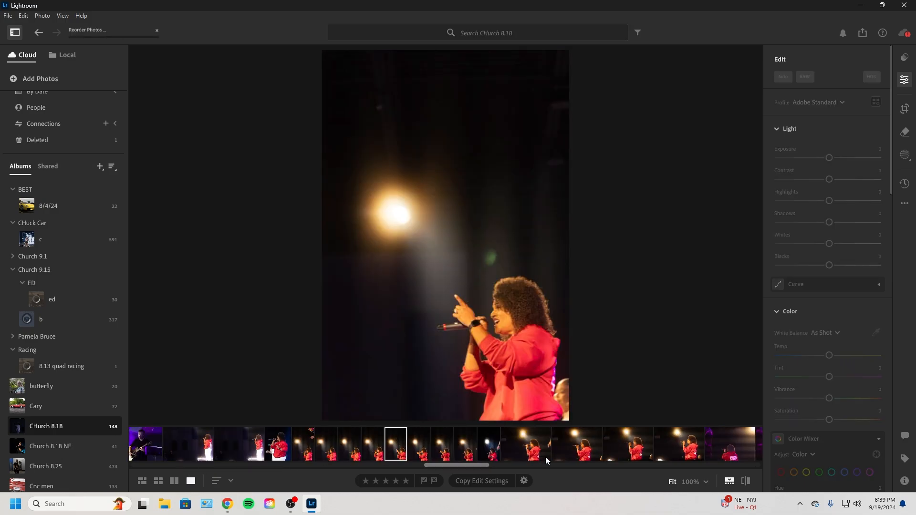
{"action": "left_click", "coordinate": [545, 460]}
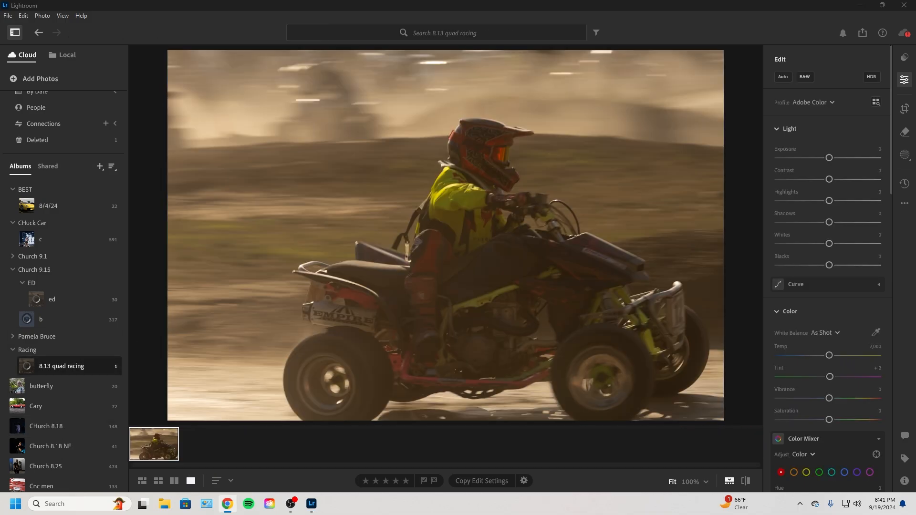
Zoom in on the rider in the quad photo, including a boxed area around the upper body, and return to the full image.
{"action": "left_click", "coordinate": [494, 154]}
{"action": "left_click", "coordinate": [523, 146]}
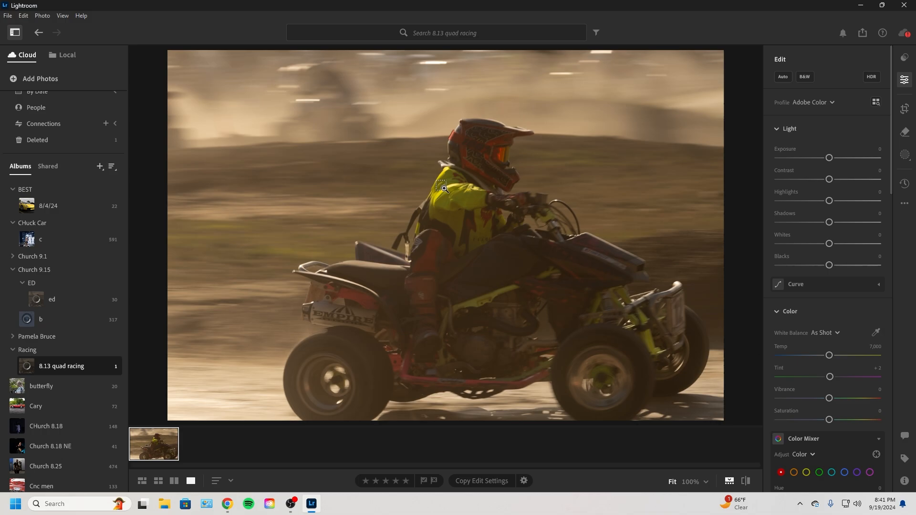
{"action": "left_click_drag", "start_coordinate": [398, 84], "coordinate": [587, 217]}
{"action": "left_click", "coordinate": [515, 207]}
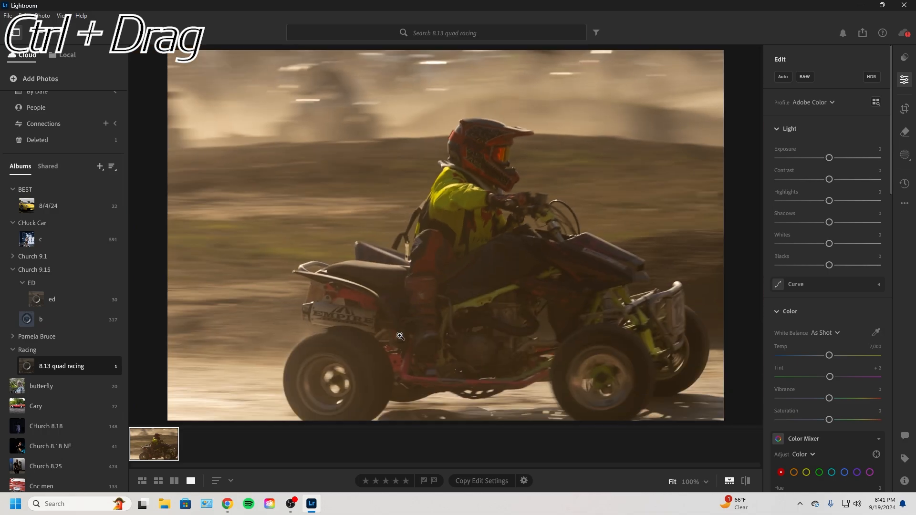
Examine the quad's rear wheel up close using a boxed zoom and a direct zoom, returning to the full image.
{"action": "left_click_drag", "start_coordinate": [281, 331], "coordinate": [404, 422]}
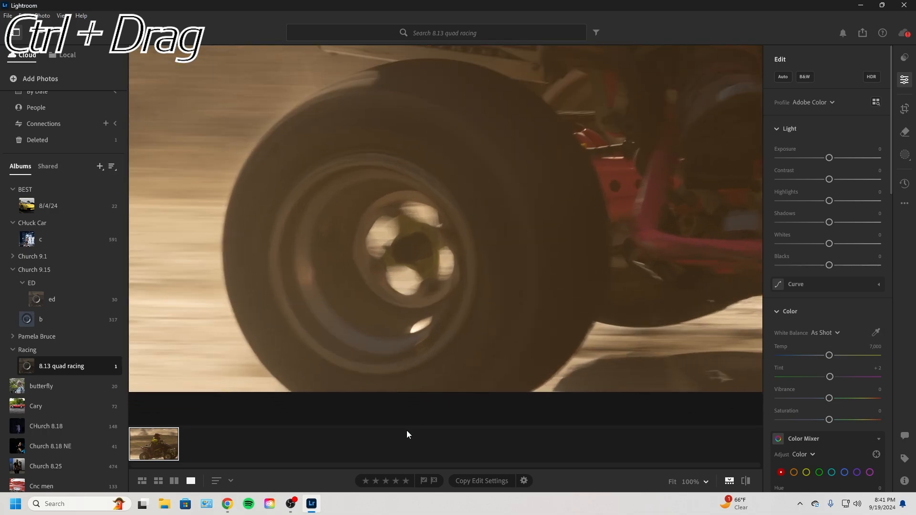
{"action": "left_click", "coordinate": [432, 322]}
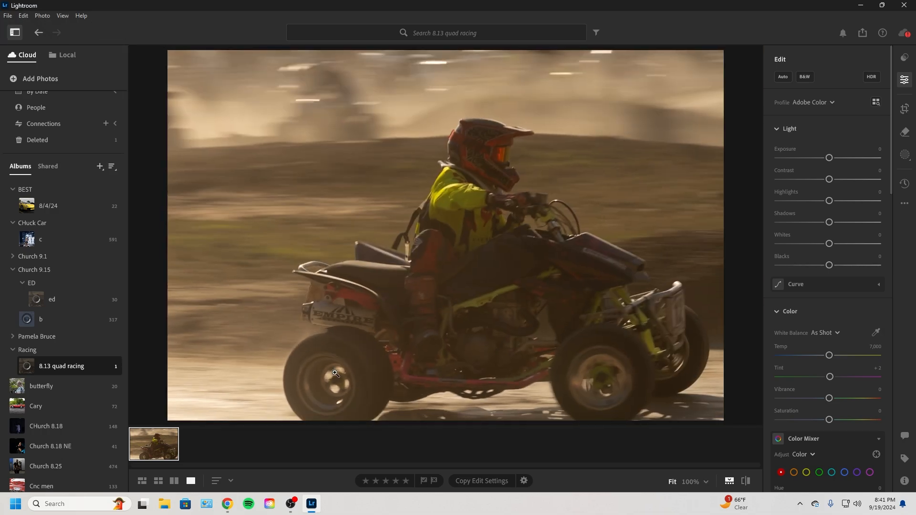
{"action": "left_click", "coordinate": [334, 381]}
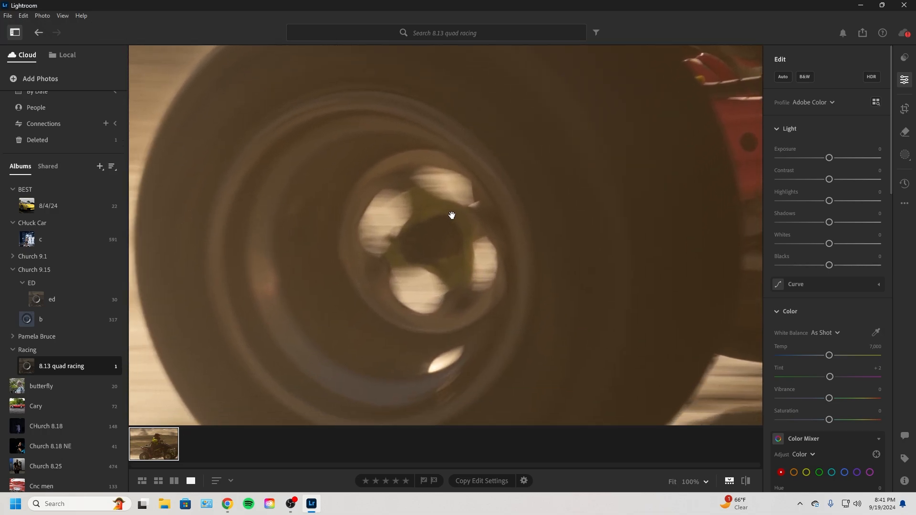
{"action": "left_click", "coordinate": [456, 215]}
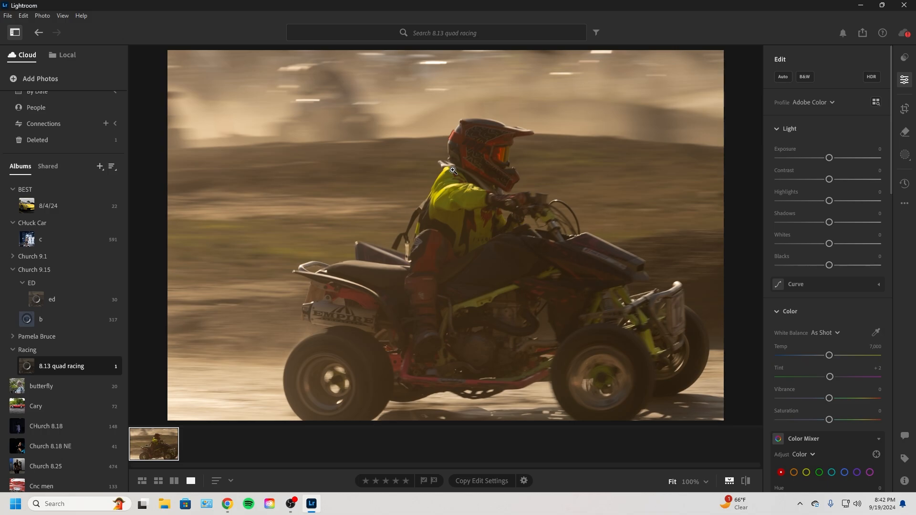
Set Whites to +26 and Blacks to −68 using the clipping preview, and inspect the quad's dark front bodywork up close.
{"action": "key", "text": "alt"}
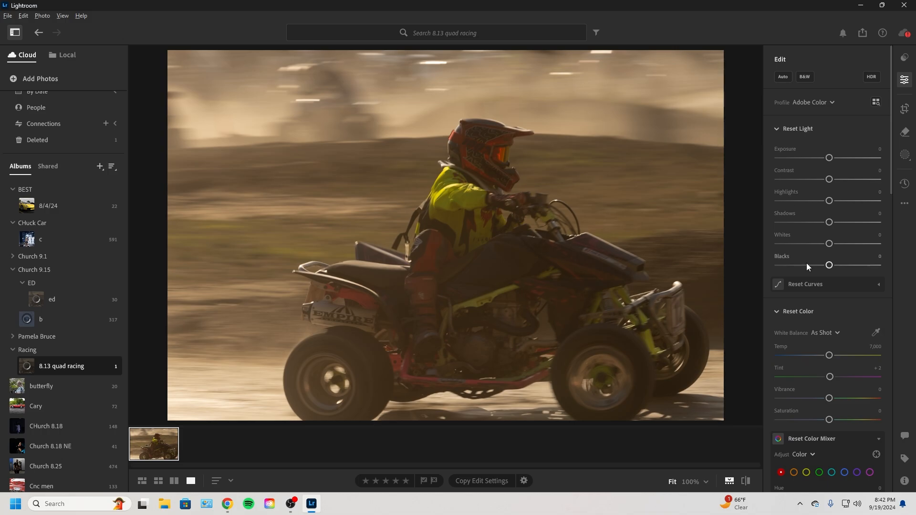
{"action": "left_click", "coordinate": [829, 243], "text": "alt"}
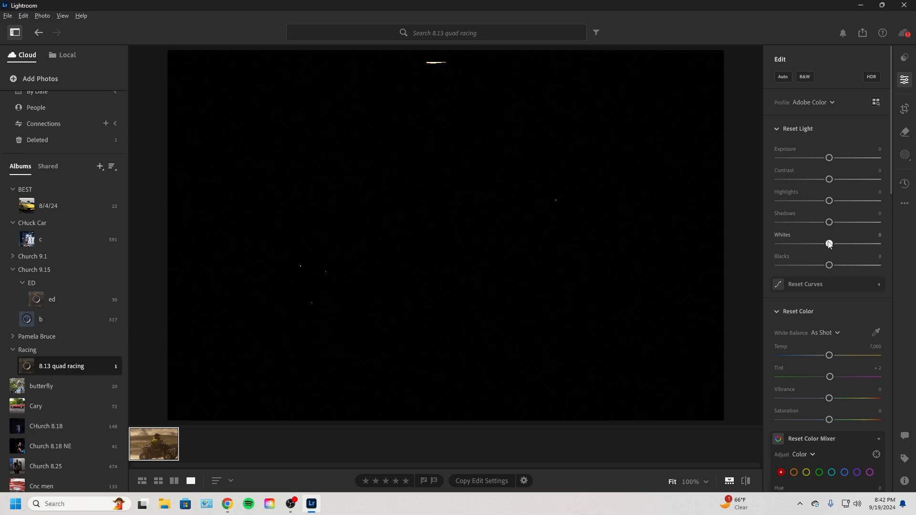
{"action": "left_click_drag", "start_coordinate": [829, 244], "coordinate": [795, 265]}
{"action": "left_click", "coordinate": [600, 272]}
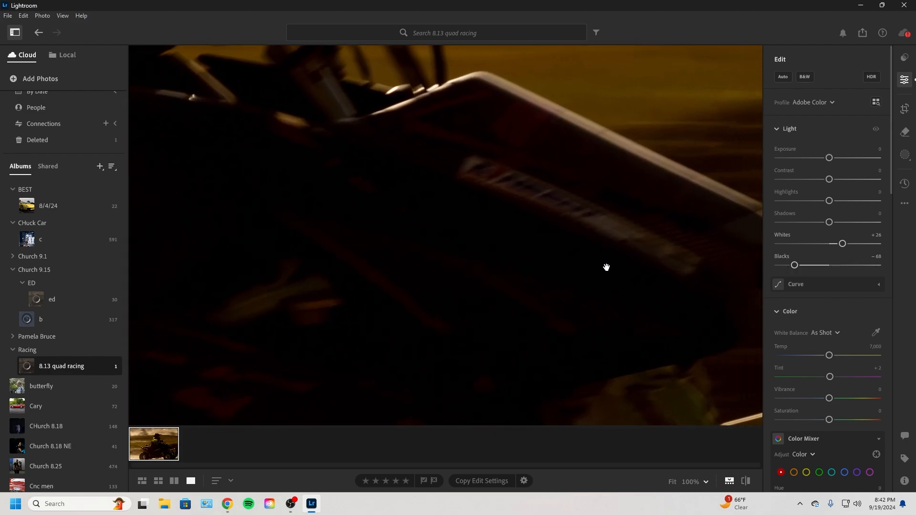
{"action": "left_click", "coordinate": [752, 270]}
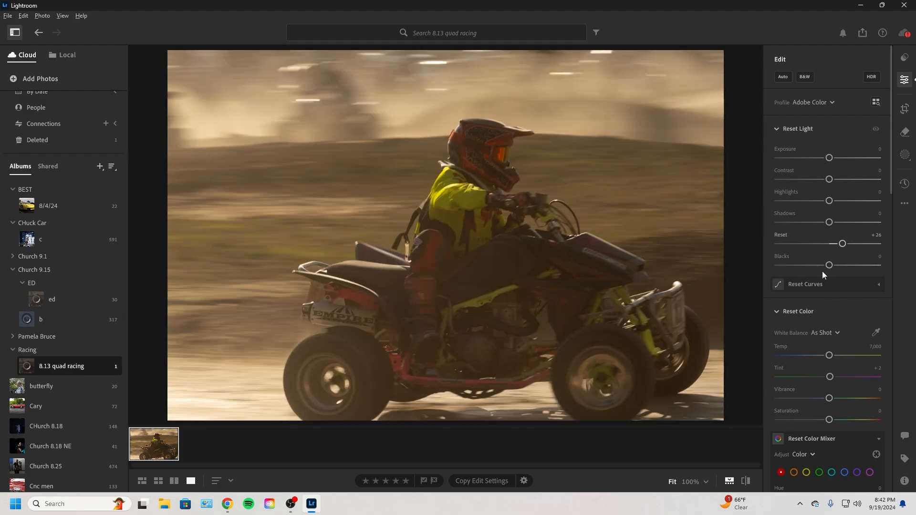
Raise Blacks to −25 and inspect the shadow detail in the quad's front bodywork up close.
{"action": "left_click_drag", "start_coordinate": [794, 265], "coordinate": [815, 267]}
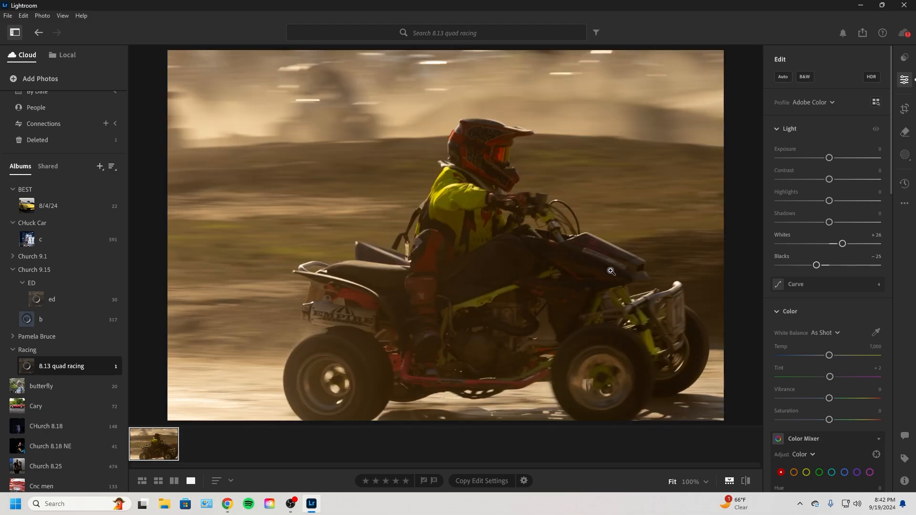
{"action": "left_click", "coordinate": [609, 272]}
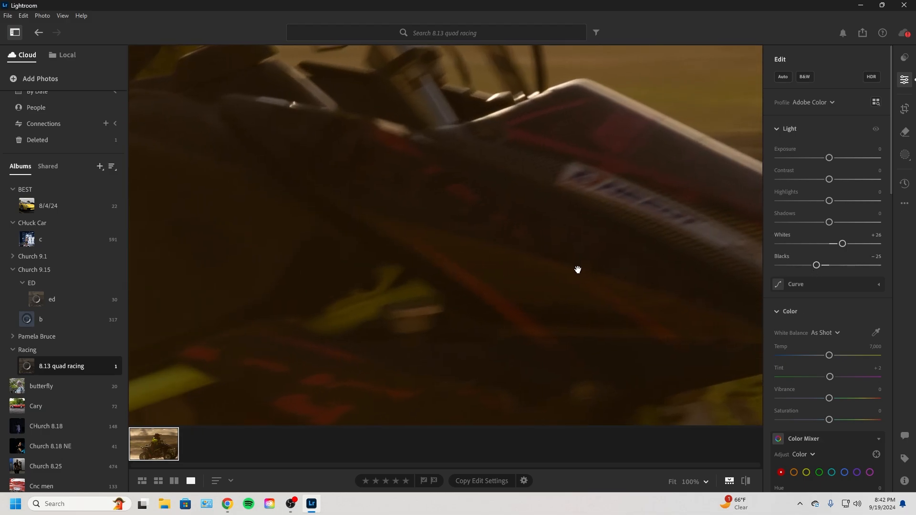
{"action": "left_click", "coordinate": [540, 247]}
Push Whites to +100, inspect the bright ground behind the rear wheel, and bring Whites down to +43.
{"action": "left_click_drag", "start_coordinate": [842, 244], "coordinate": [896, 255]}
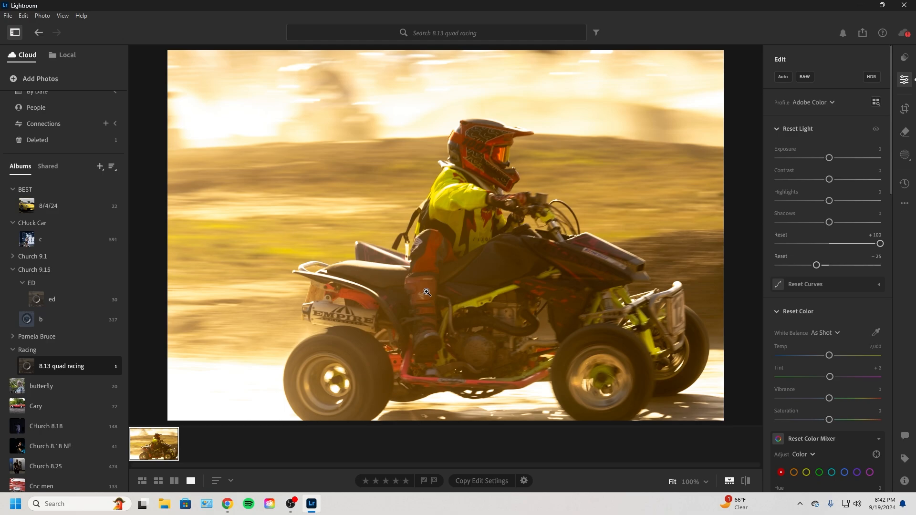
{"action": "left_click", "coordinate": [222, 386]}
{"action": "left_click", "coordinate": [451, 277]}
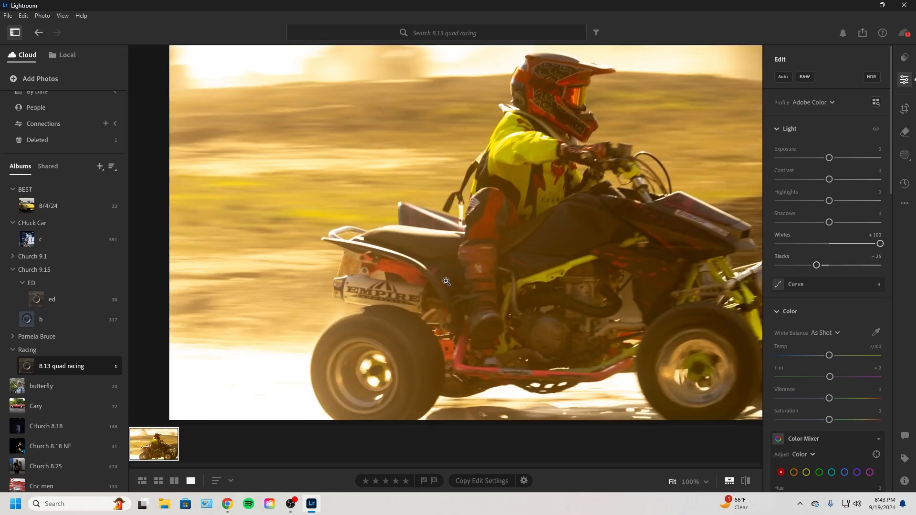
{"action": "left_click_drag", "start_coordinate": [879, 243], "coordinate": [850, 243]}
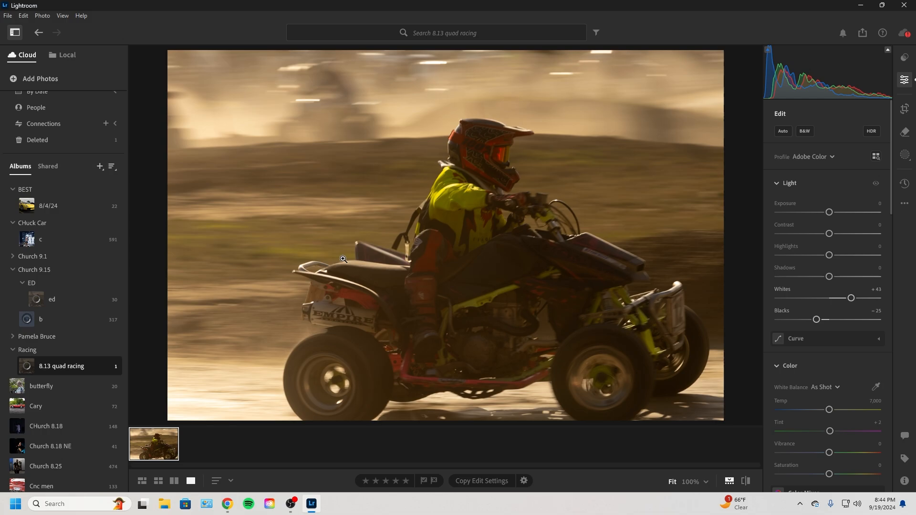
Check that the Histogram is enabled among the edit panels.
{"action": "left_click", "coordinate": [62, 16]}
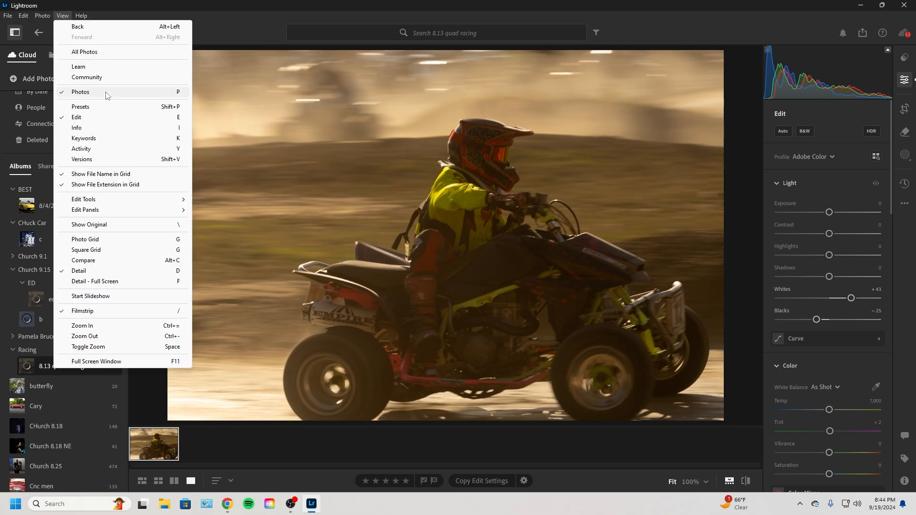
{"action": "mouse_move", "coordinate": [128, 216]}
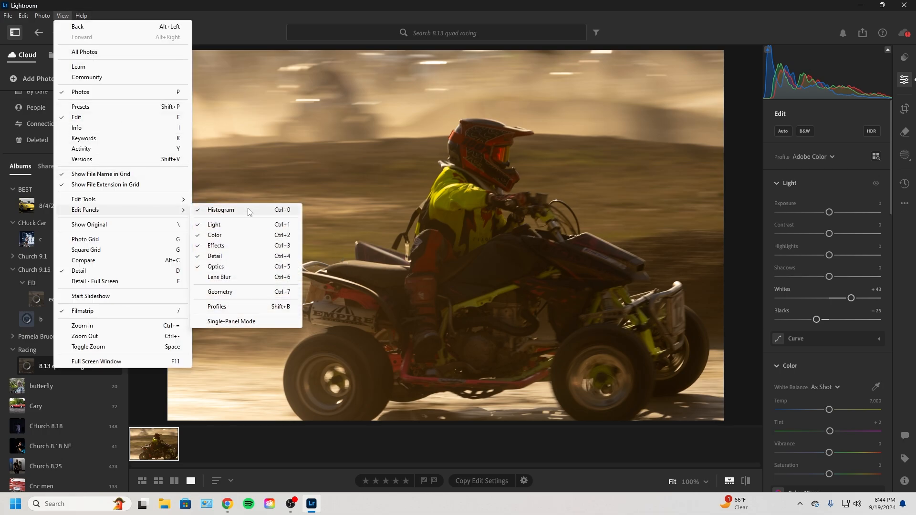
{"action": "left_click", "coordinate": [857, 79]}
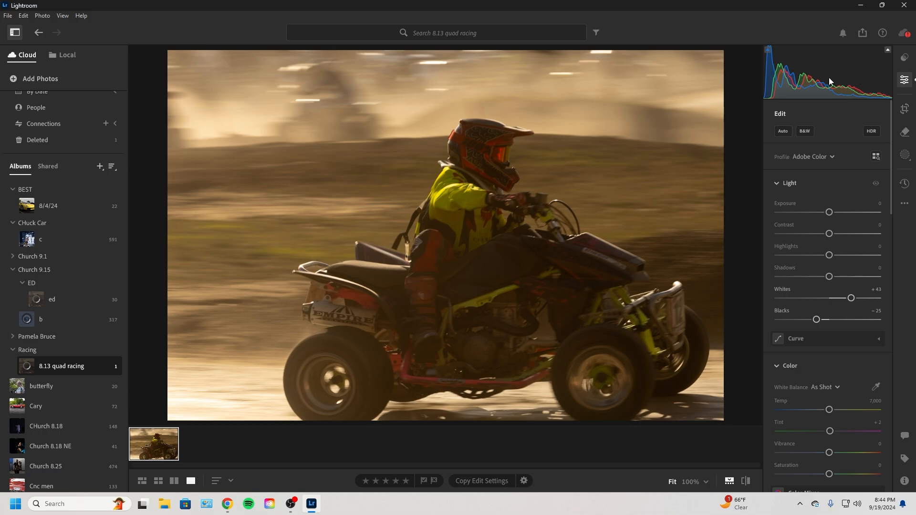
Reset Whites to 0 and raise it through +31 to +100 using the clipping preview.
{"action": "double_click", "coordinate": [851, 299]}
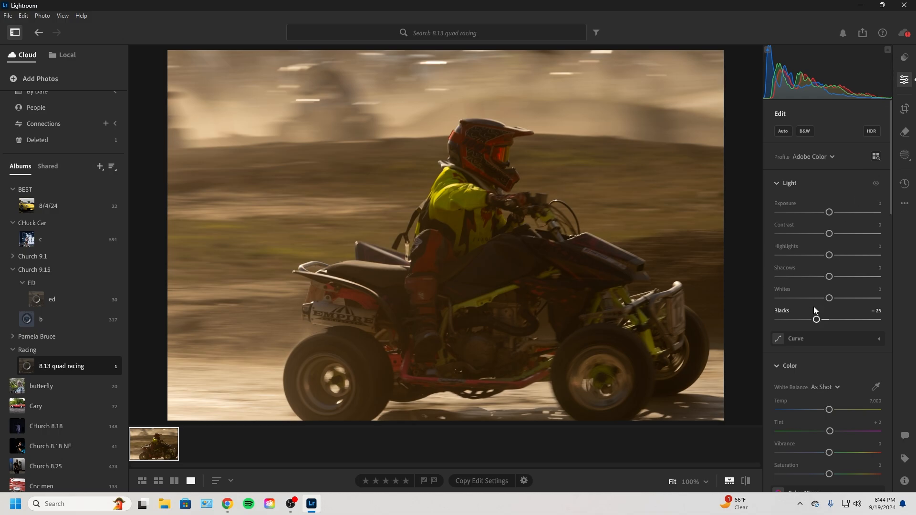
{"action": "left_click_drag", "start_coordinate": [828, 298], "coordinate": [844, 298]}
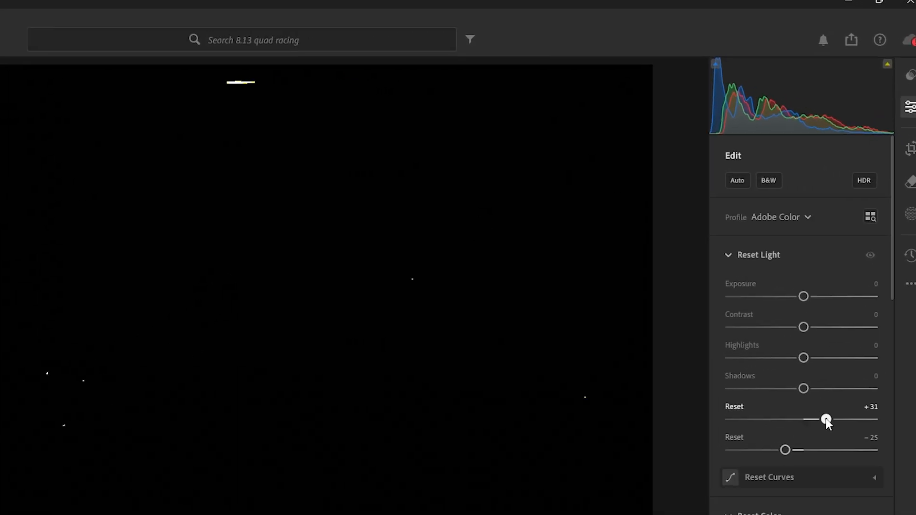
{"action": "left_click_drag", "start_coordinate": [826, 420], "coordinate": [880, 298]}
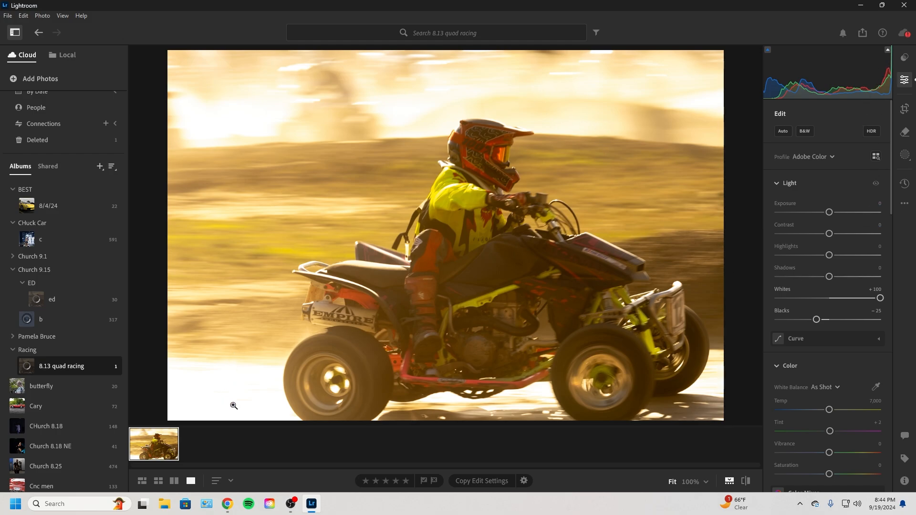
Set Whites to +54 and Blacks to −25 using the clipping preview.
{"action": "key", "text": "alt"}
{"action": "left_click_drag", "start_coordinate": [880, 298], "coordinate": [859, 315]}
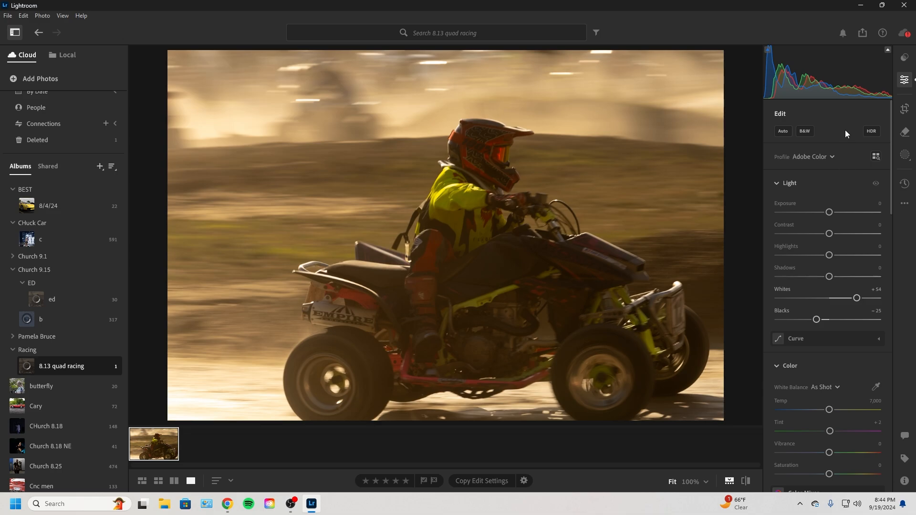
{"action": "key", "text": "alt"}
{"action": "mouse_move", "coordinate": [816, 322]}
{"action": "left_mouse_down"}
{"action": "mouse_move", "coordinate": [746, 328]}
{"action": "mouse_move", "coordinate": [818, 325]}
{"action": "left_mouse_up"}
Sample the white balance from the plate behind the quad's seat and reset Temp to 7,000.
{"action": "left_click", "coordinate": [878, 388]}
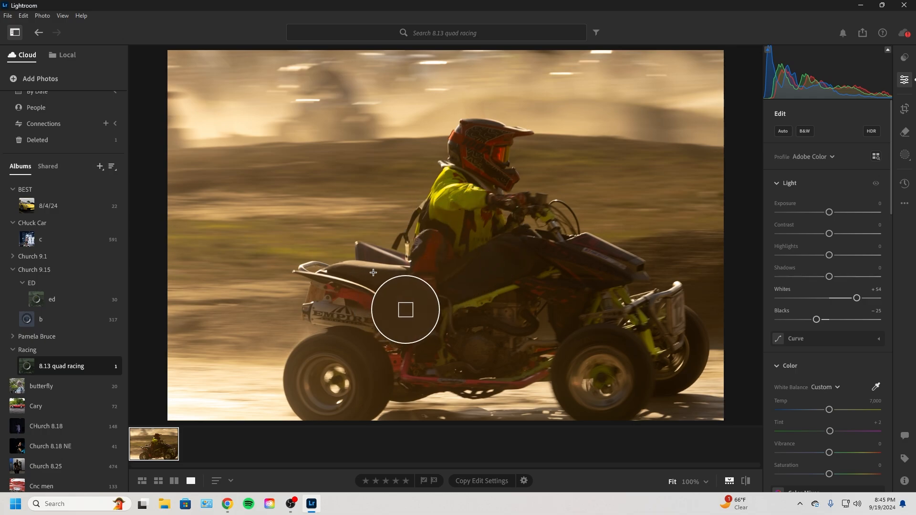
{"action": "left_click", "coordinate": [355, 262]}
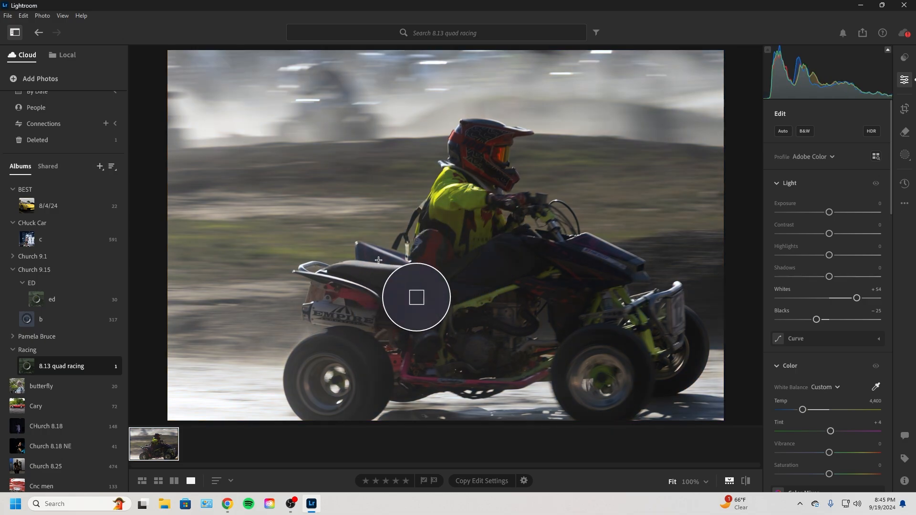
{"action": "double_click", "coordinate": [802, 409]}
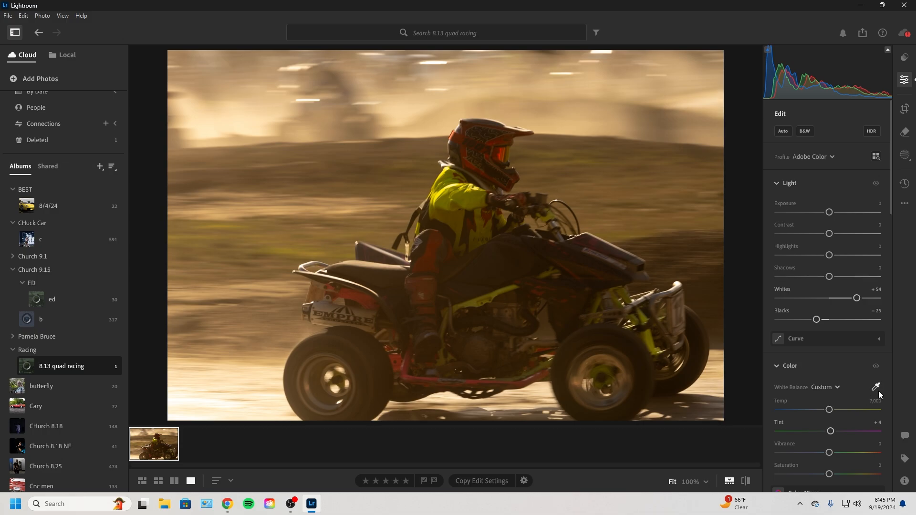
Inspect the area around the quad's seat and resample the white balance from the plate behind it.
{"action": "left_click", "coordinate": [360, 264]}
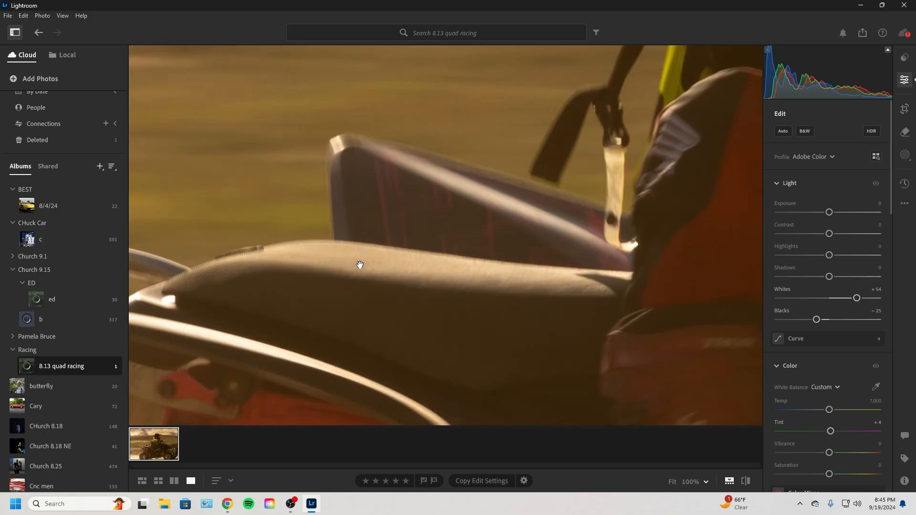
{"action": "left_click", "coordinate": [357, 264]}
{"action": "left_click", "coordinate": [876, 387]}
{"action": "left_click", "coordinate": [355, 264]}
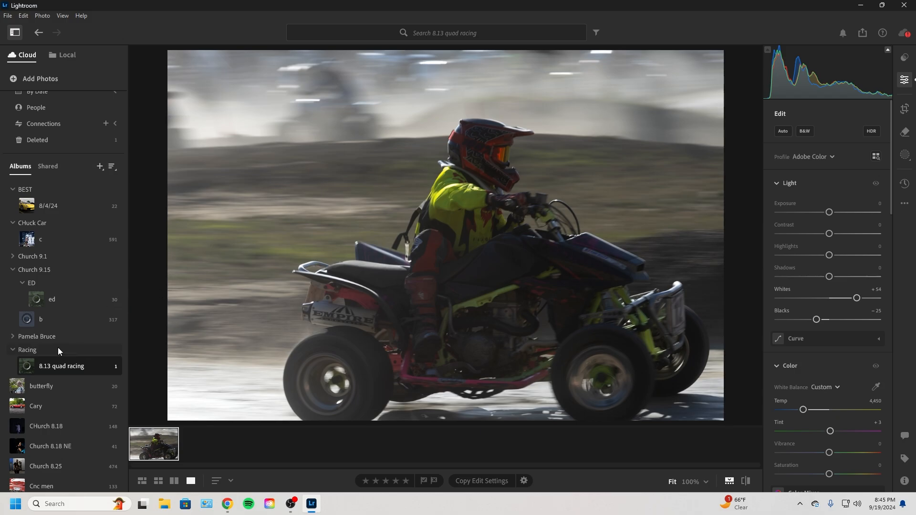
Open the singer photo in the Church 8.18 NE album and sample its white balance from the white shirt.
{"action": "scroll", "coordinate": [52, 367], "scroll_direction": "down", "scroll_amount": 3}
{"action": "left_click", "coordinate": [42, 382]}
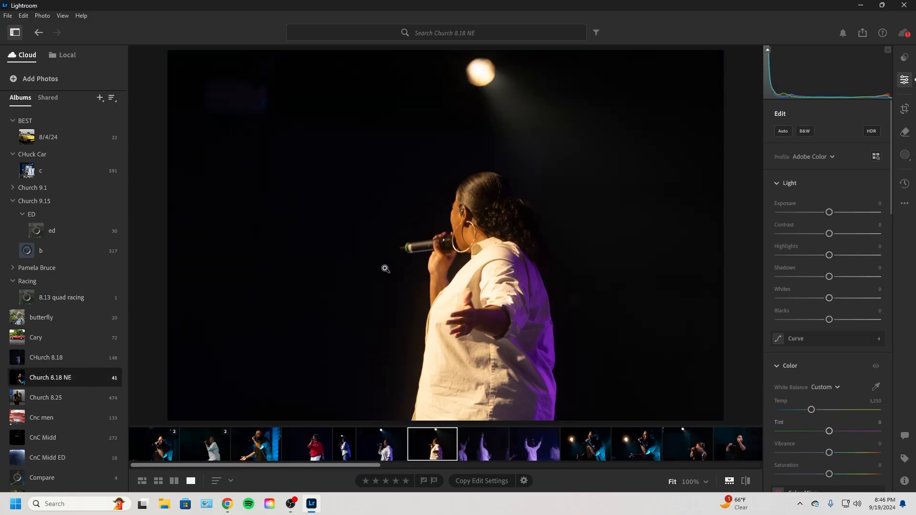
{"action": "left_click", "coordinate": [876, 386]}
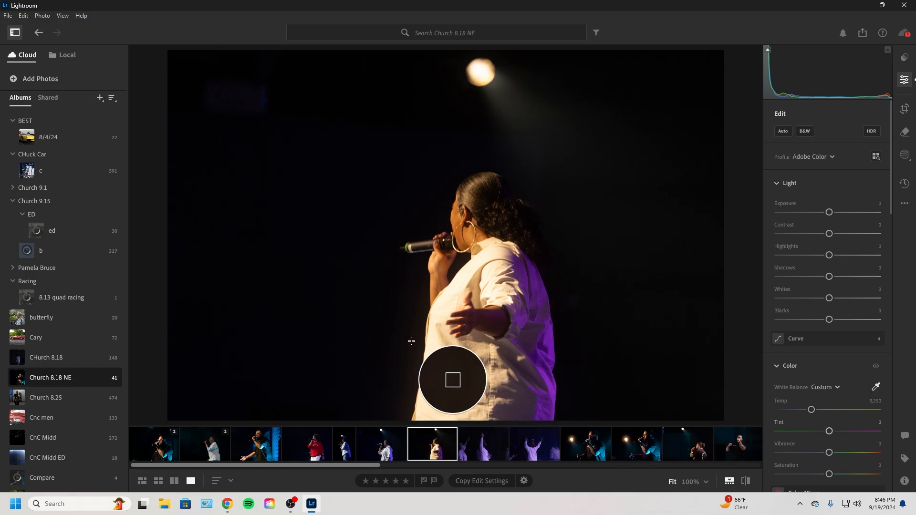
{"action": "left_click", "coordinate": [451, 297]}
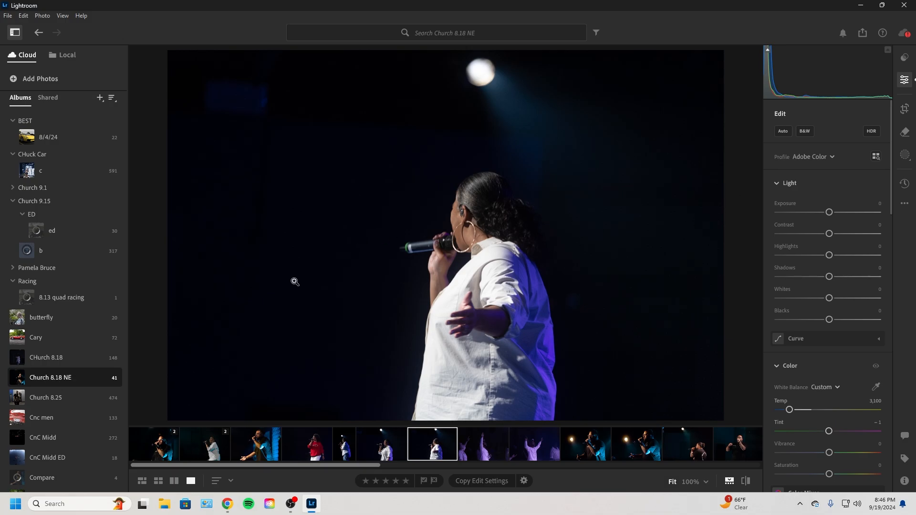
Return to the 8.13 quad racing album, try a warmer Temp, and reset Temp to 7,000 and Tint to +2.
{"action": "left_click", "coordinate": [61, 298]}
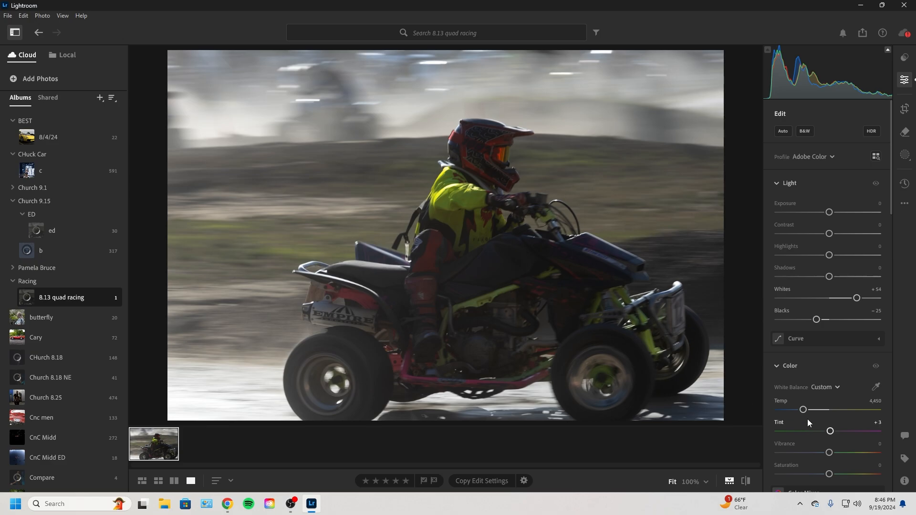
{"action": "left_click_drag", "start_coordinate": [805, 413], "coordinate": [851, 411]}
{"action": "double_click", "coordinate": [847, 410]}
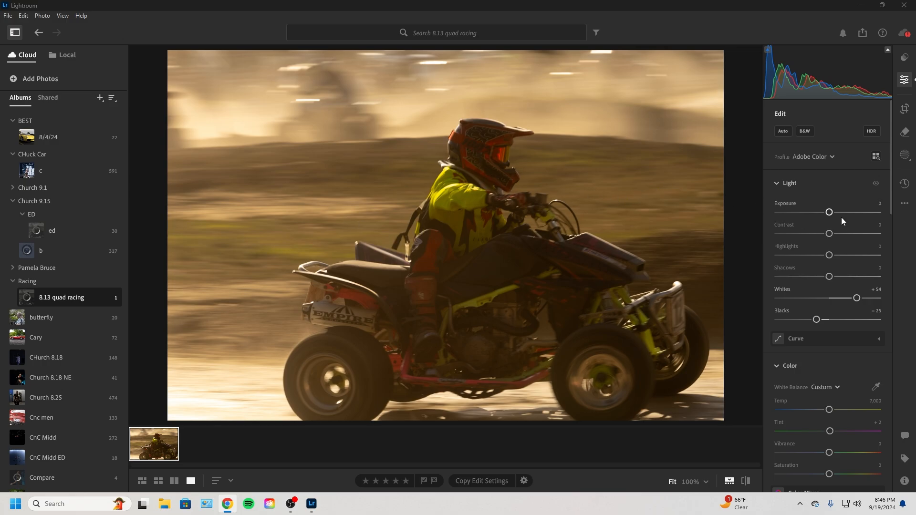
Try darkening the quad photo with a negative Exposure and settle on an Exposure of +0.51.
{"action": "left_click_drag", "start_coordinate": [822, 212], "coordinate": [810, 213]}
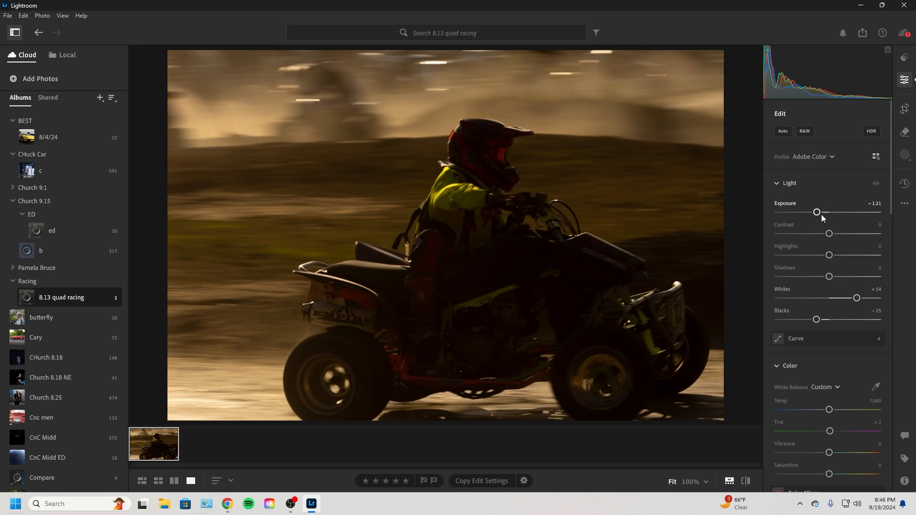
{"action": "mouse_move", "coordinate": [820, 213]}
{"action": "left_mouse_down"}
{"action": "mouse_move", "coordinate": [861, 211]}
{"action": "mouse_move", "coordinate": [825, 212]}
{"action": "mouse_move", "coordinate": [834, 212]}
{"action": "left_mouse_up"}
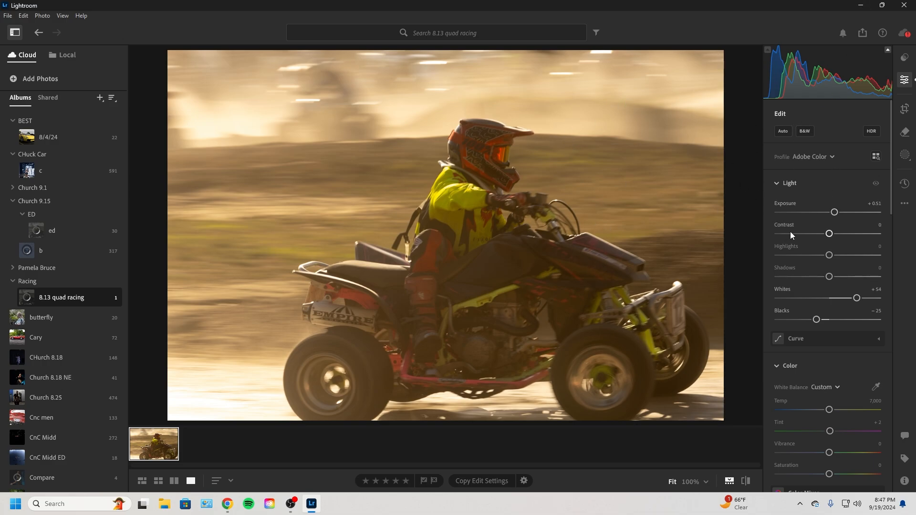
Try Contrast values from −100 to +36 while watching the histogram, and reset Contrast to 0.
{"action": "mouse_move", "coordinate": [830, 235]}
{"action": "left_mouse_down"}
{"action": "mouse_move", "coordinate": [812, 235]}
{"action": "mouse_move", "coordinate": [829, 234]}
{"action": "left_mouse_up"}
{"action": "left_click_drag", "start_coordinate": [828, 233], "coordinate": [757, 231]}
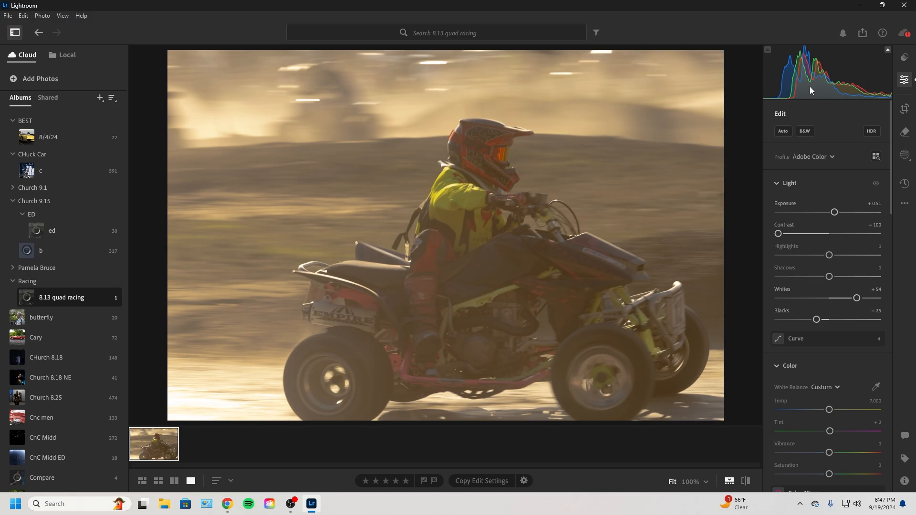
{"action": "left_click", "coordinate": [784, 233]}
{"action": "left_click_drag", "start_coordinate": [785, 232], "coordinate": [814, 236]}
{"action": "double_click", "coordinate": [856, 234]}
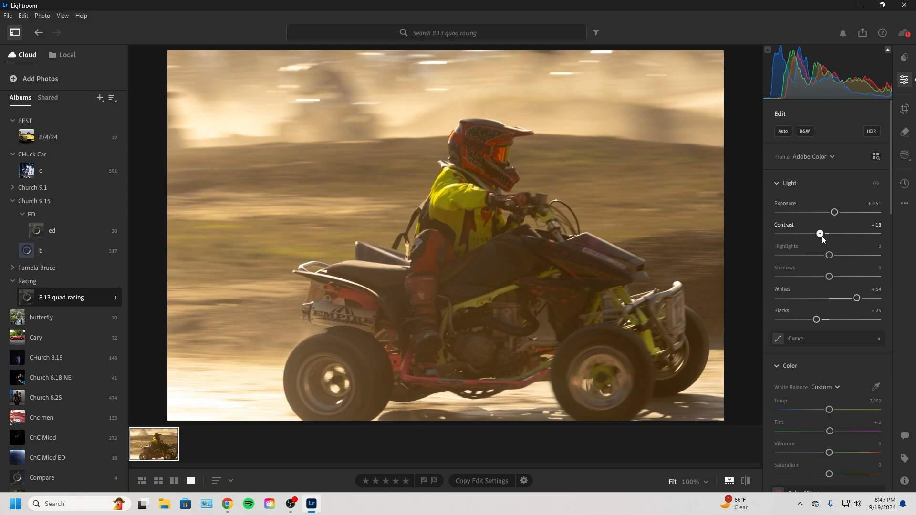
{"action": "double_click", "coordinate": [822, 235]}
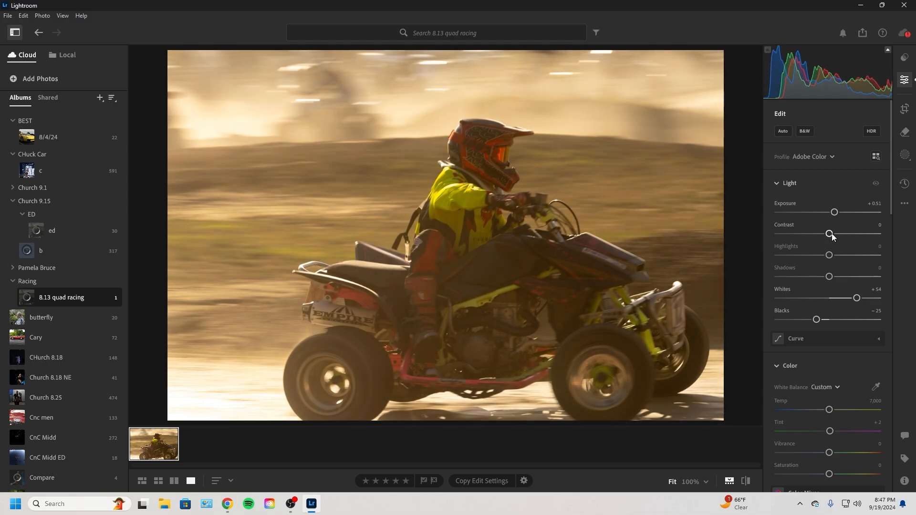
{"action": "left_click_drag", "start_coordinate": [832, 233], "coordinate": [812, 233]}
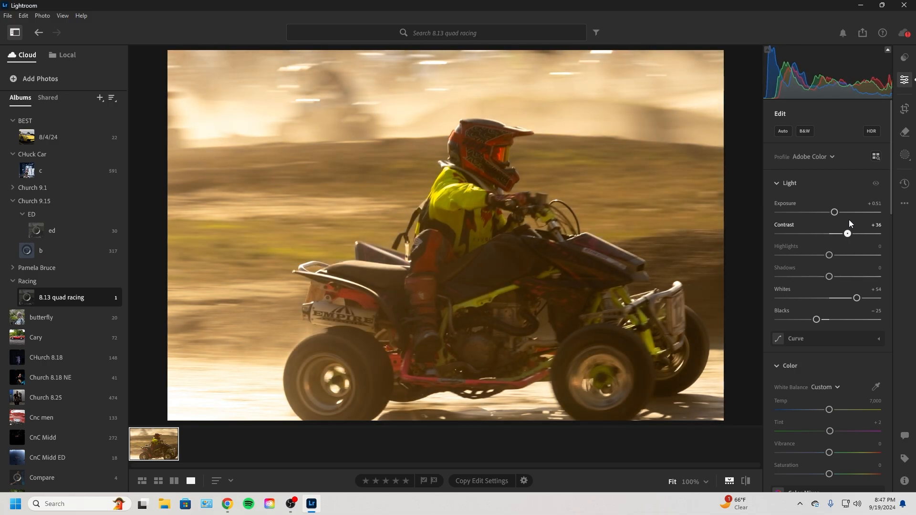
{"action": "double_click", "coordinate": [847, 233]}
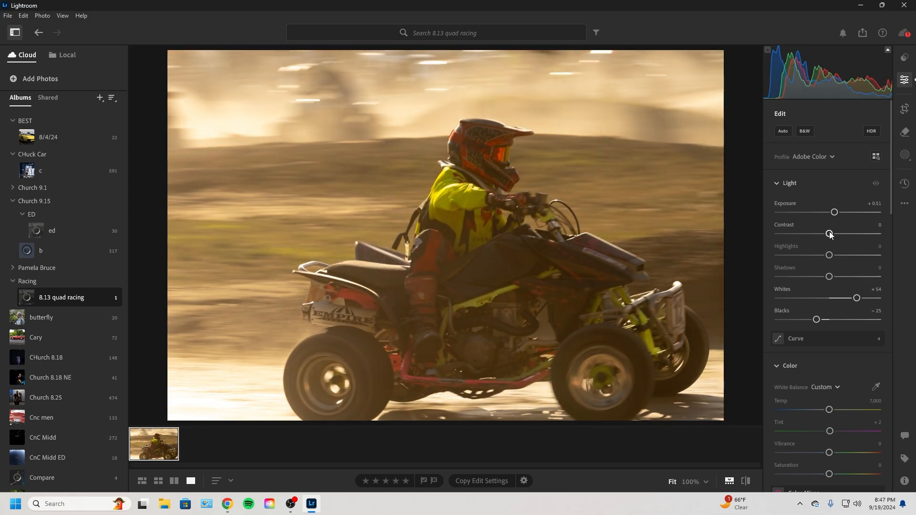
Set Contrast to +16 and Highlights to +28.
{"action": "mouse_move", "coordinate": [830, 233]}
{"action": "left_mouse_down"}
{"action": "mouse_move", "coordinate": [846, 235]}
{"action": "mouse_move", "coordinate": [839, 238]}
{"action": "left_mouse_up"}
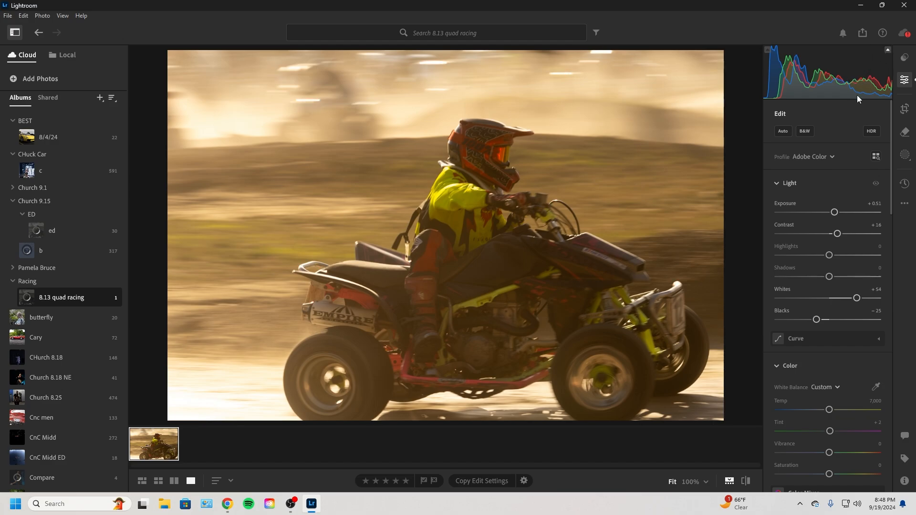
{"action": "left_click_drag", "start_coordinate": [857, 96], "coordinate": [861, 70]}
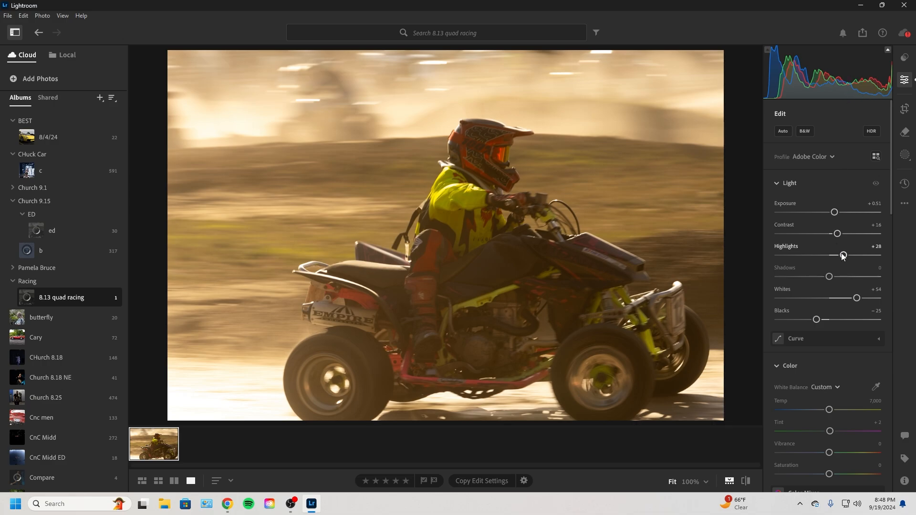
Try lowering Highlights to −74 and raising Shadows on the quad photo, and reset both to 0.
{"action": "left_click_drag", "start_coordinate": [843, 255], "coordinate": [897, 251]}
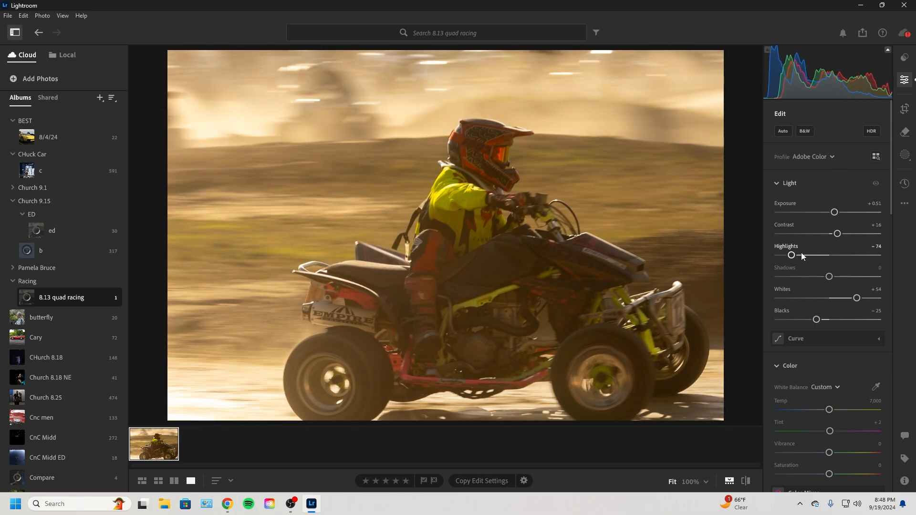
{"action": "double_click", "coordinate": [799, 254]}
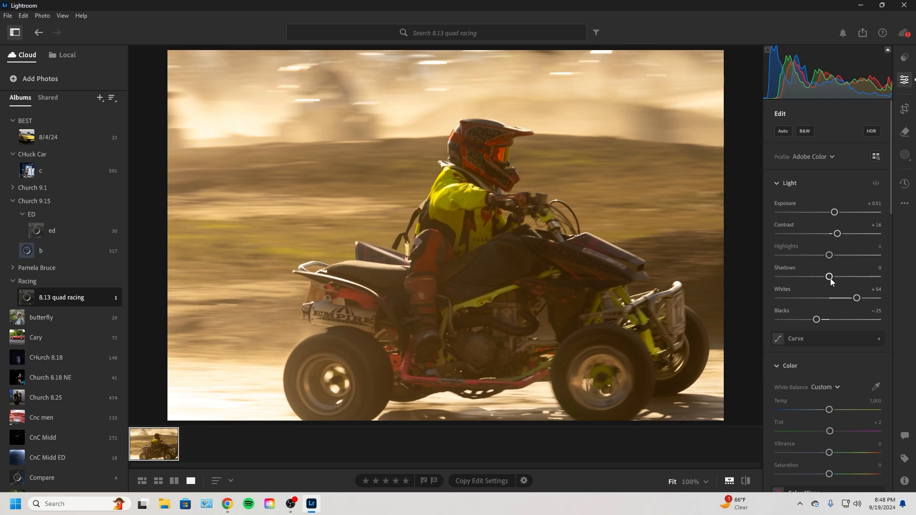
{"action": "left_click_drag", "start_coordinate": [829, 276], "coordinate": [849, 276]}
{"action": "left_click_drag", "start_coordinate": [848, 240], "coordinate": [829, 252]}
Inspect the bright ground and the rider's shoulder up close, and lower Highlights to −55.
{"action": "left_click", "coordinate": [215, 396]}
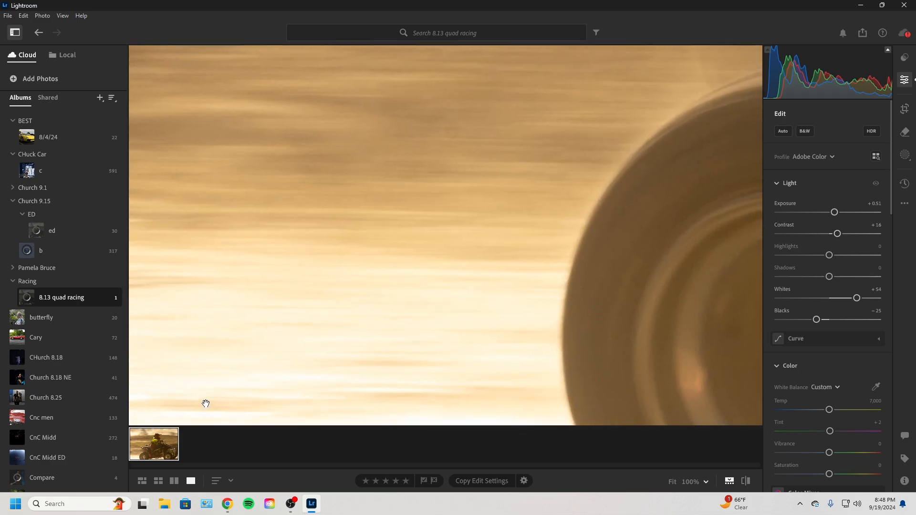
{"action": "left_click_drag", "start_coordinate": [205, 403], "coordinate": [359, 216]}
{"action": "left_click", "coordinate": [209, 327]}
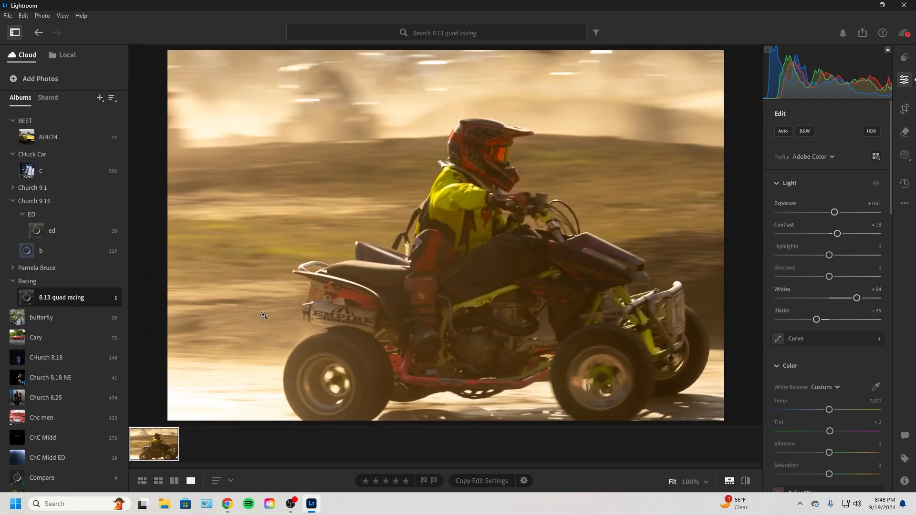
{"action": "left_click", "coordinate": [450, 169]}
{"action": "left_click", "coordinate": [420, 180]}
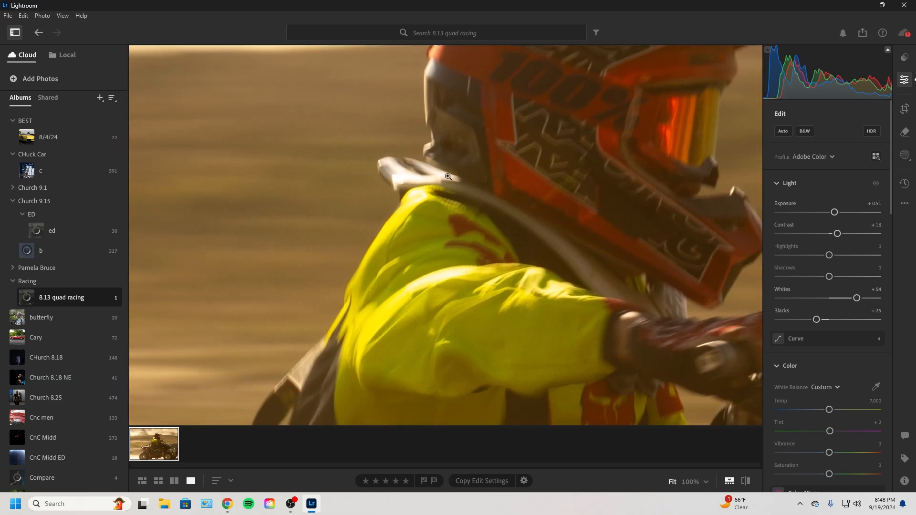
{"action": "left_click", "coordinate": [826, 259]}
{"action": "left_click_drag", "start_coordinate": [826, 259], "coordinate": [794, 255]}
{"action": "double_click", "coordinate": [795, 255]}
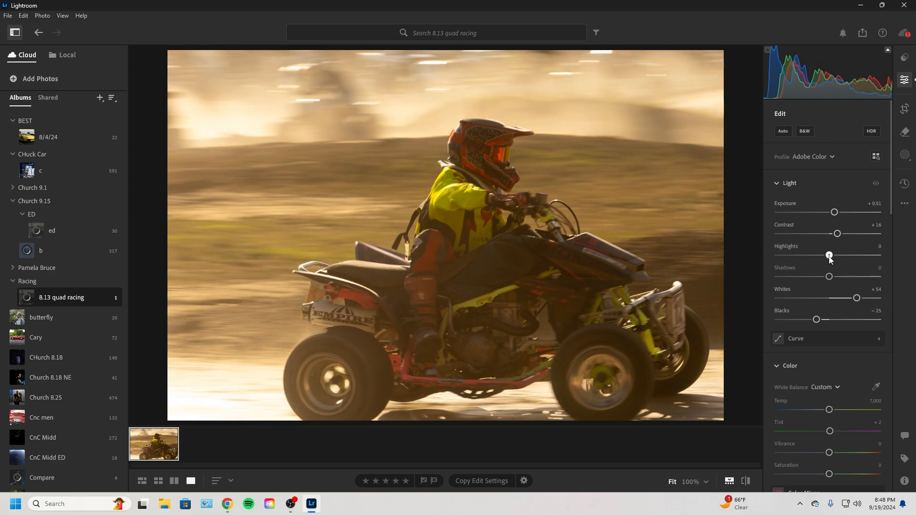
{"action": "left_click_drag", "start_coordinate": [829, 255], "coordinate": [800, 266]}
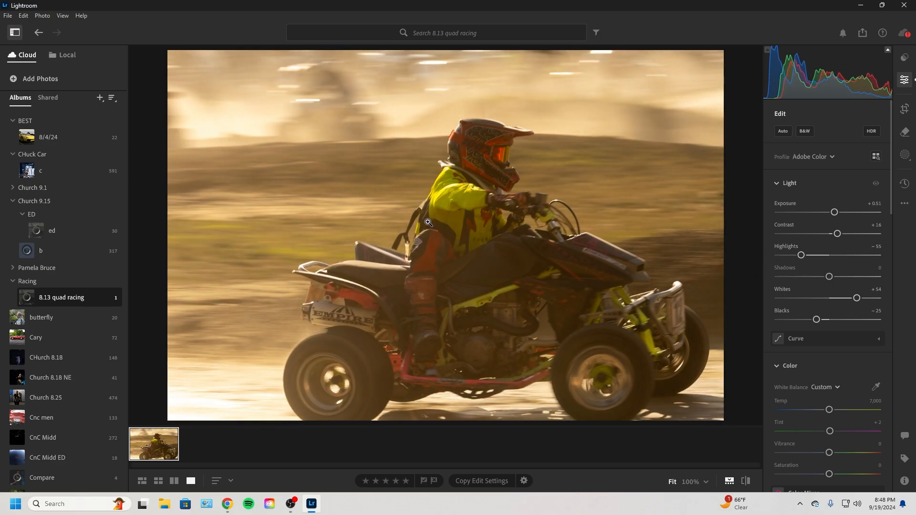
Set Highlights to −50 and, after trying Shadows at −100, set Shadows to +43.
{"action": "left_click", "coordinate": [305, 174]}
{"action": "left_click", "coordinate": [316, 173]}
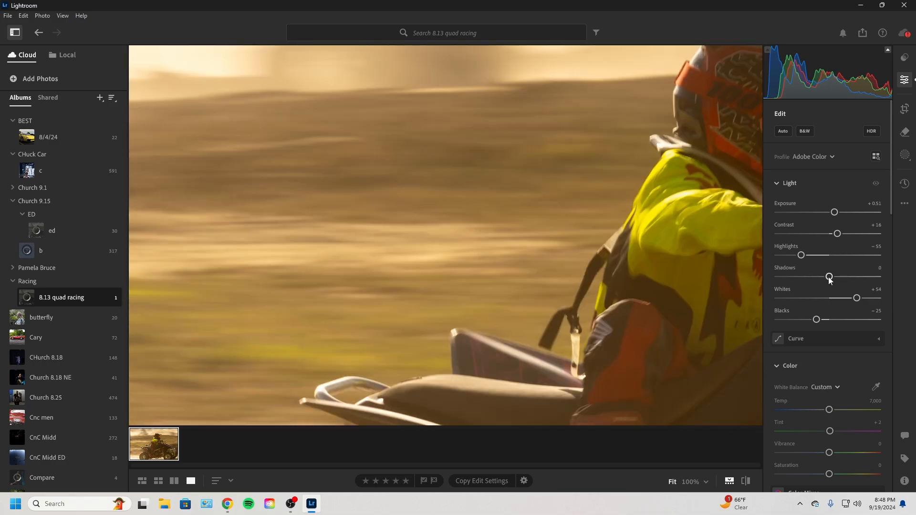
{"action": "left_click_drag", "start_coordinate": [829, 277], "coordinate": [695, 275]}
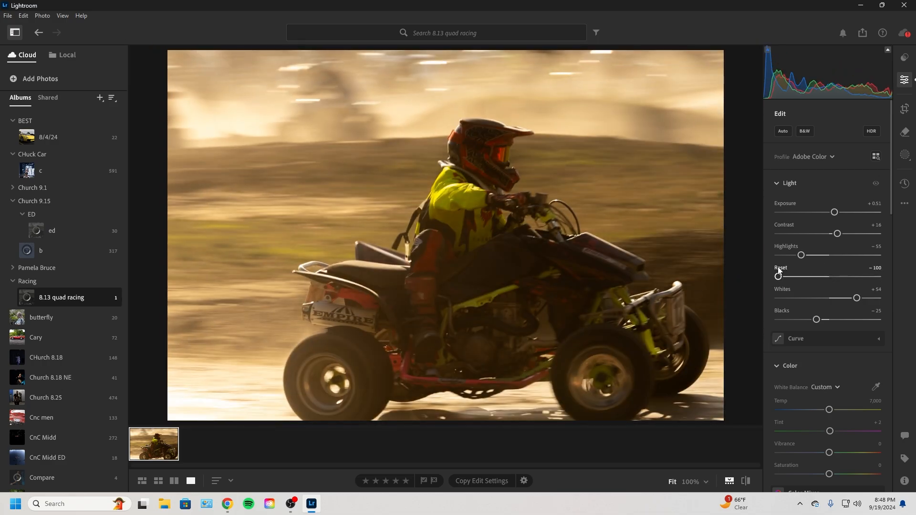
{"action": "left_click_drag", "start_coordinate": [800, 255], "coordinate": [804, 256]}
{"action": "double_click", "coordinate": [789, 268]}
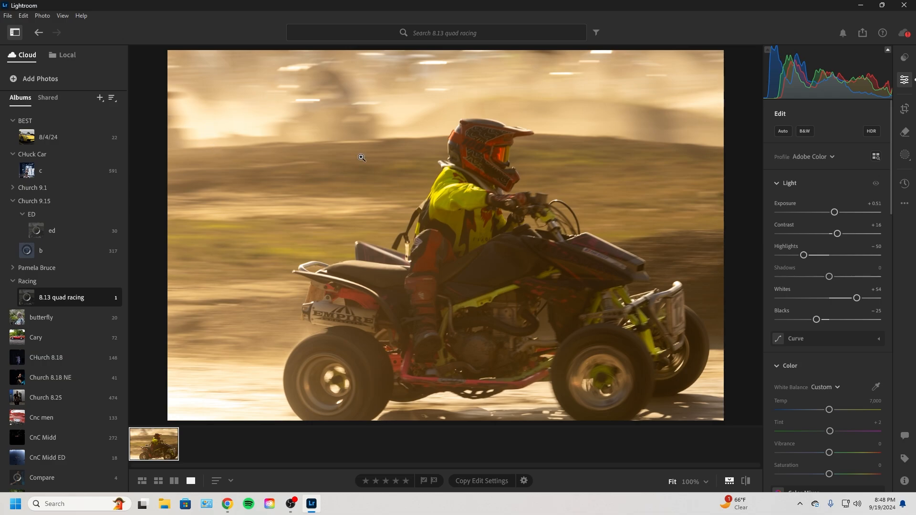
{"action": "left_click_drag", "start_coordinate": [826, 279], "coordinate": [852, 269]}
Add three points to the tone curve at its quarter, middle and three-quarter marks without bending the line, and collapse the Curve section.
{"action": "scroll", "coordinate": [837, 286], "scroll_direction": "down", "scroll_amount": 2}
{"action": "left_click", "coordinate": [828, 243]}
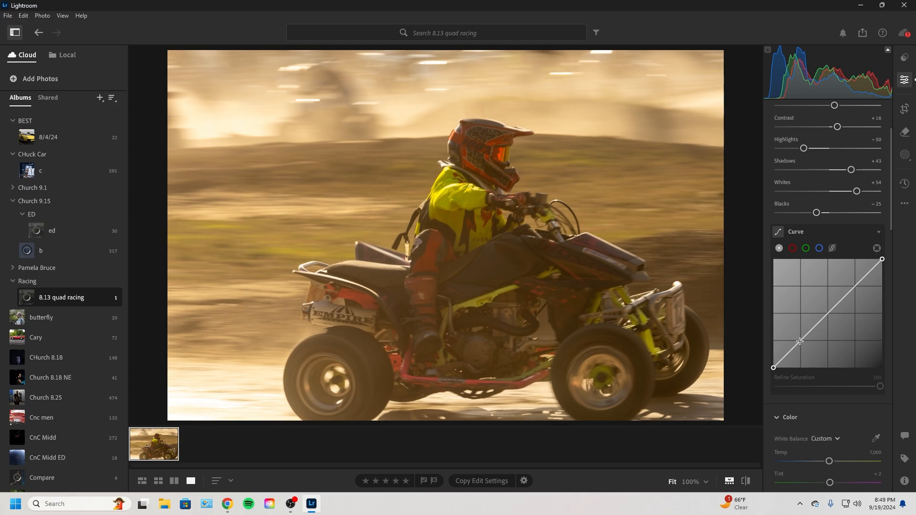
{"action": "left_click", "coordinate": [800, 341]}
{"action": "left_click", "coordinate": [827, 314]}
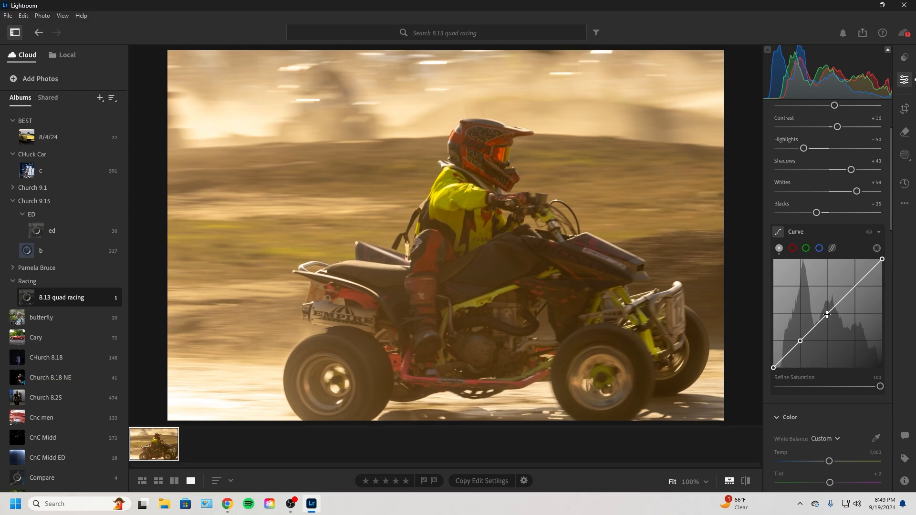
{"action": "left_click", "coordinate": [855, 287]}
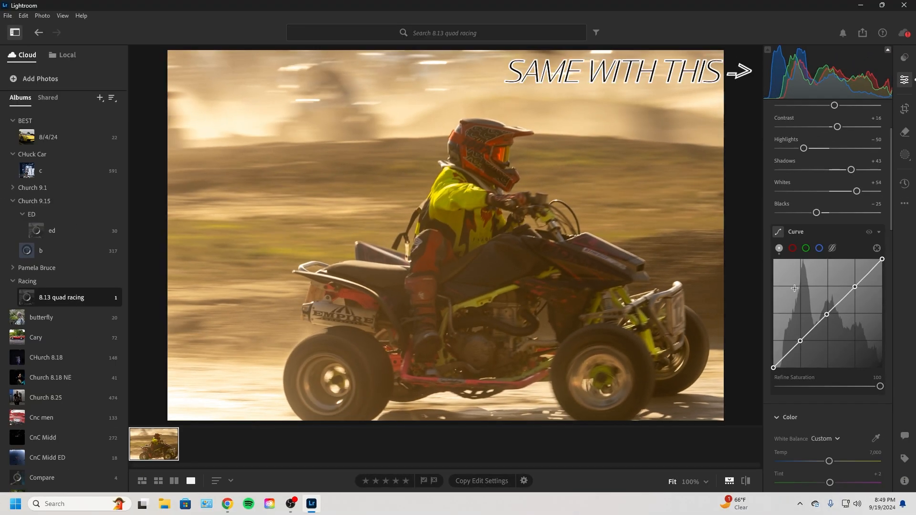
{"action": "scroll", "coordinate": [794, 288], "scroll_direction": "down", "scroll_amount": 1}
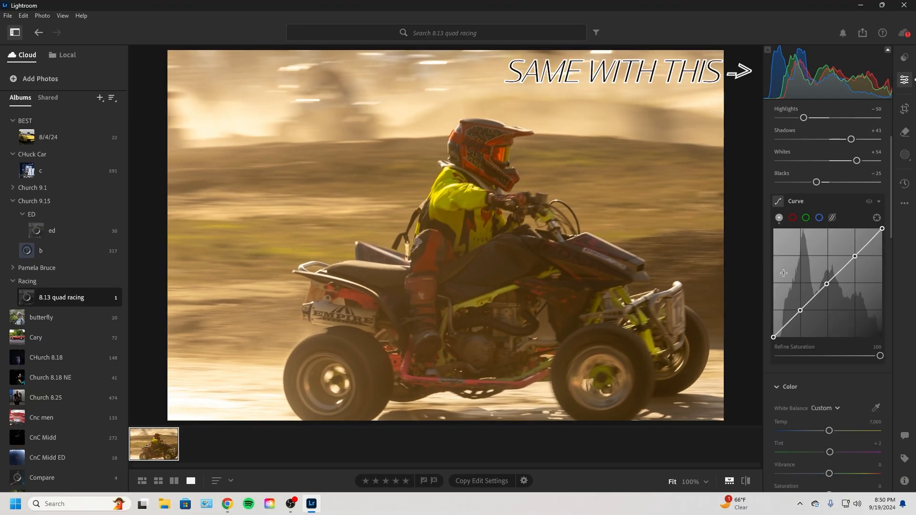
{"action": "scroll", "coordinate": [859, 239], "scroll_direction": "up", "scroll_amount": 1}
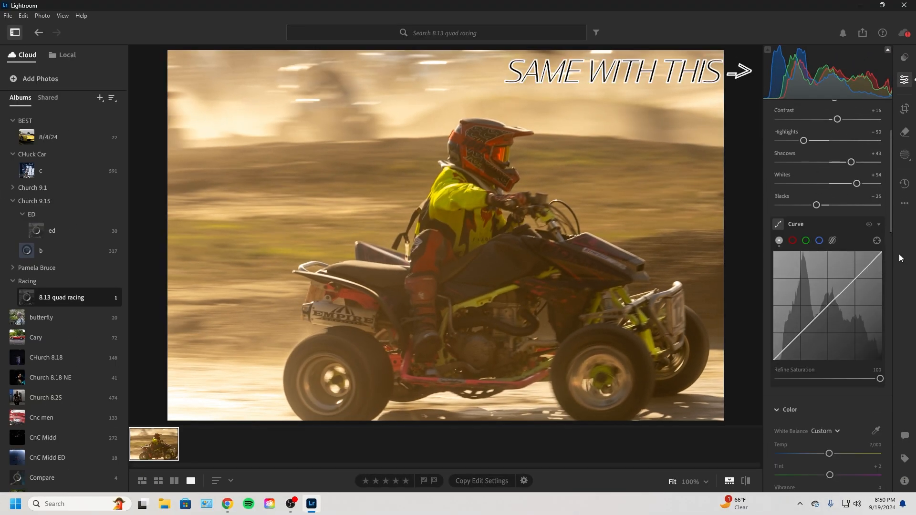
{"action": "left_click", "coordinate": [880, 224]}
Sample the pale area at the rear of the quad's seat for white balance, undo it, and resample for Temp 4,400 and Tint +4.
{"action": "scroll", "coordinate": [842, 244], "scroll_direction": "down", "scroll_amount": 1}
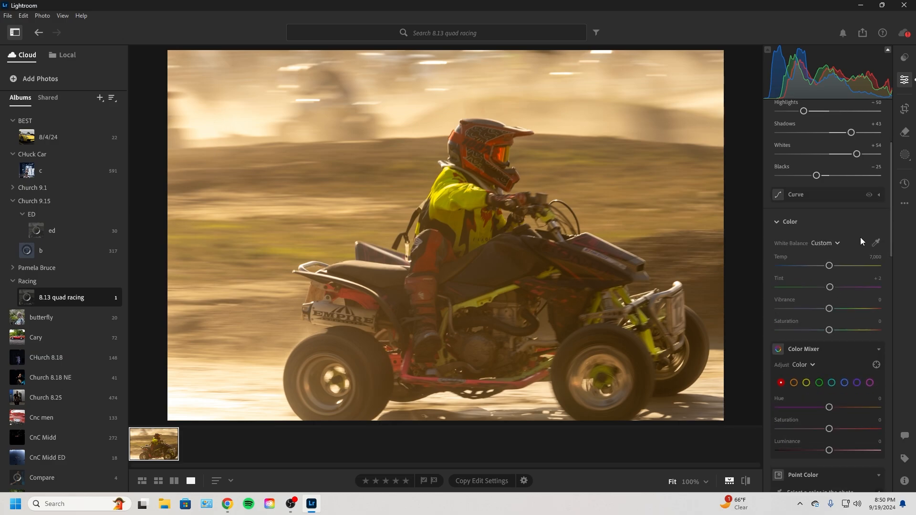
{"action": "left_click", "coordinate": [876, 243]}
{"action": "left_click", "coordinate": [360, 264]}
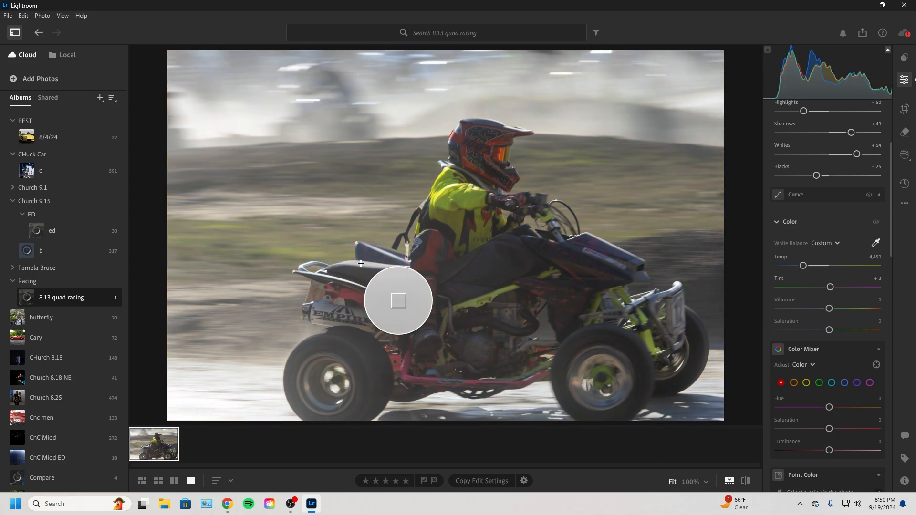
{"action": "key", "text": "ctrl+z"}
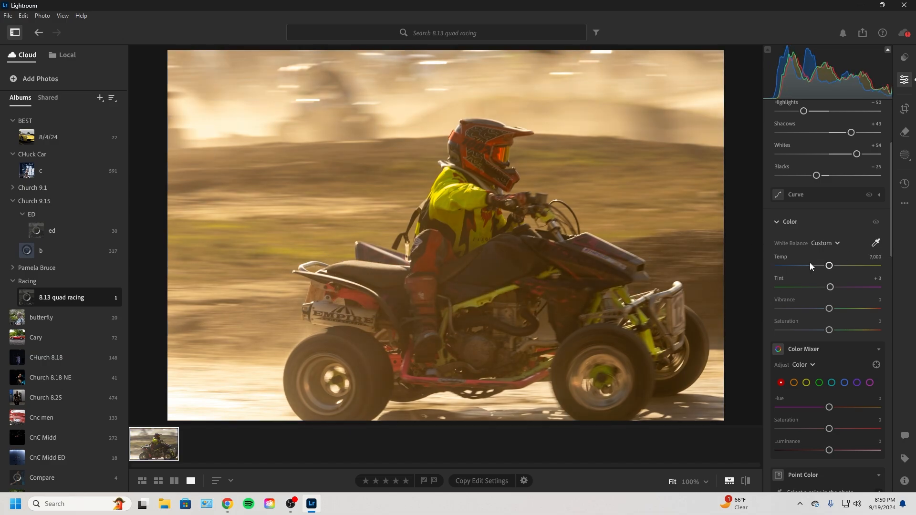
{"action": "key", "text": "w"}
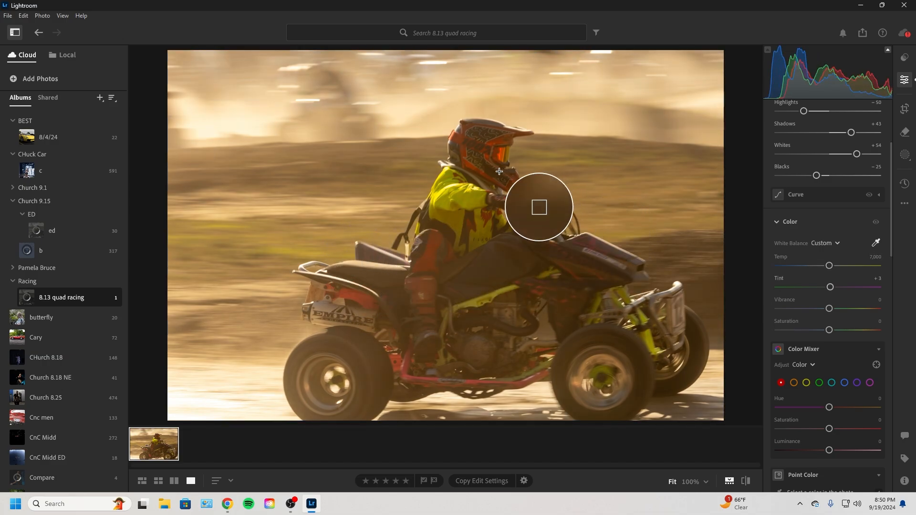
{"action": "left_click", "coordinate": [358, 261]}
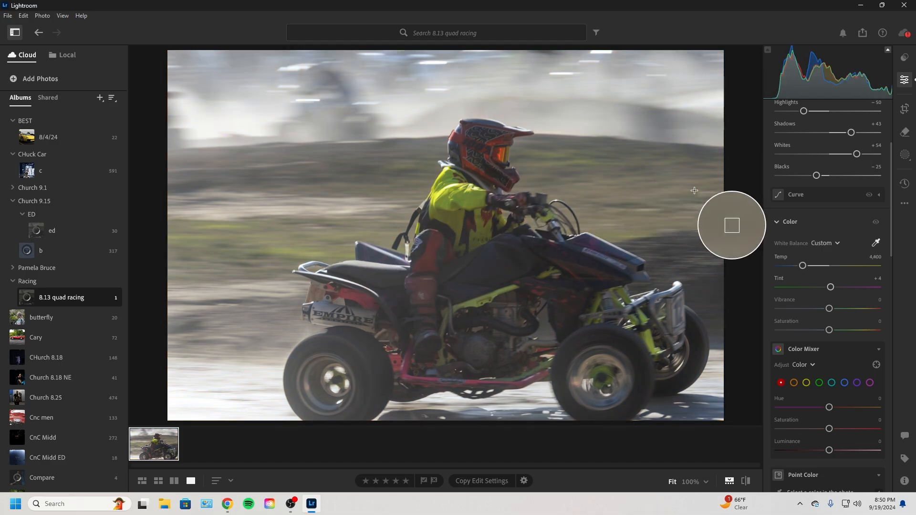
Warm the white balance to a Temp of 4,757 and reset Tint to +2.
{"action": "scroll", "coordinate": [806, 174], "scroll_direction": "down", "scroll_amount": 2}
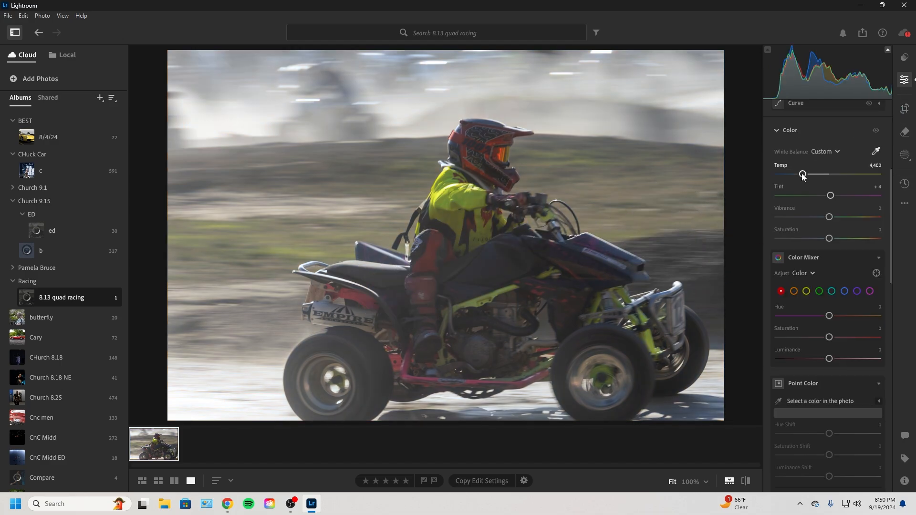
{"action": "mouse_move", "coordinate": [803, 175]}
{"action": "left_mouse_down"}
{"action": "mouse_move", "coordinate": [789, 175]}
{"action": "mouse_move", "coordinate": [879, 175]}
{"action": "mouse_move", "coordinate": [833, 175]}
{"action": "mouse_move", "coordinate": [768, 200]}
{"action": "mouse_move", "coordinate": [893, 198]}
{"action": "mouse_move", "coordinate": [819, 198]}
{"action": "mouse_move", "coordinate": [848, 196]}
{"action": "mouse_move", "coordinate": [797, 177]}
{"action": "mouse_move", "coordinate": [807, 178]}
{"action": "left_mouse_up"}
{"action": "double_click", "coordinate": [833, 175]}
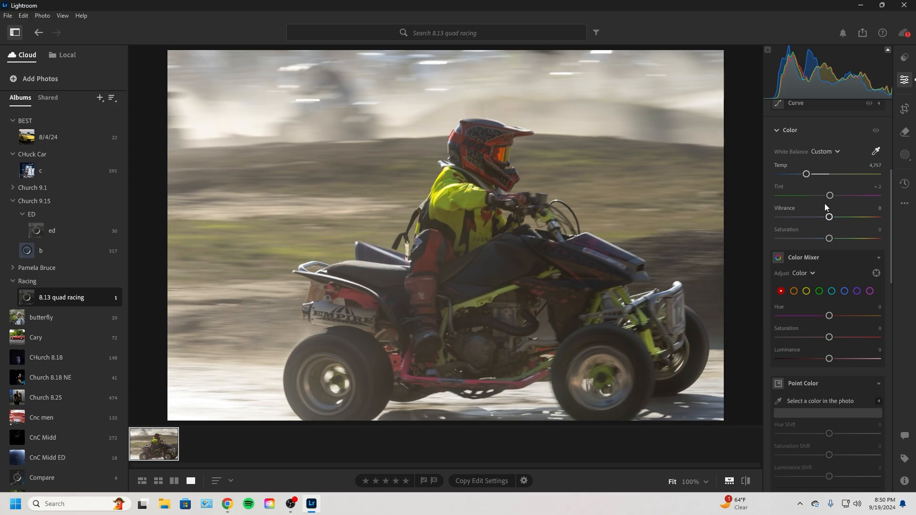
Set Vibrance to +65, and try Saturation boosts such as +41 before resetting Saturation to 0.
{"action": "left_click_drag", "start_coordinate": [835, 216], "coordinate": [862, 218]}
{"action": "left_click_drag", "start_coordinate": [828, 243], "coordinate": [859, 238]}
{"action": "double_click", "coordinate": [863, 243]}
{"action": "left_click_drag", "start_coordinate": [618, 369], "coordinate": [516, 248]}
{"action": "double_click", "coordinate": [858, 239]}
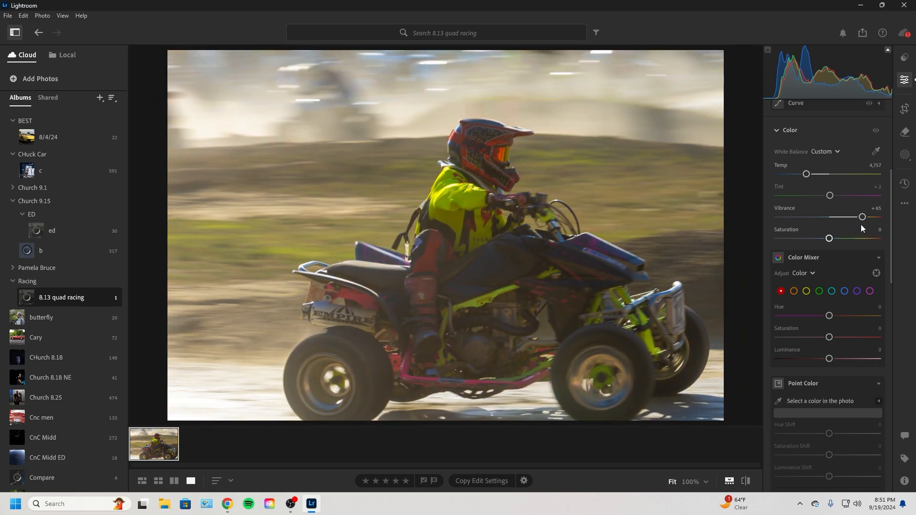
{"action": "left_click", "coordinate": [850, 238]}
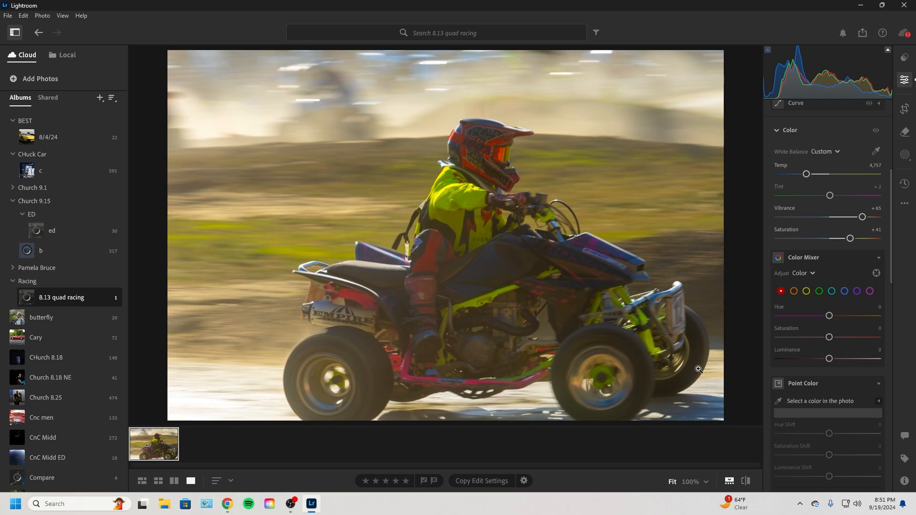
{"action": "double_click", "coordinate": [850, 238]}
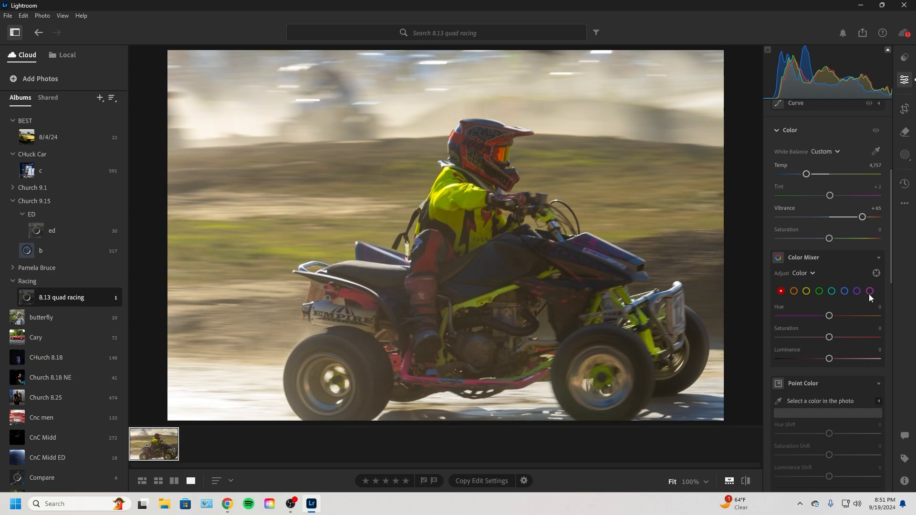
Try the red Saturation at −100 in the Color Mixer, check the helmet up close, and reset it to 0.
{"action": "left_click", "coordinate": [487, 145]}
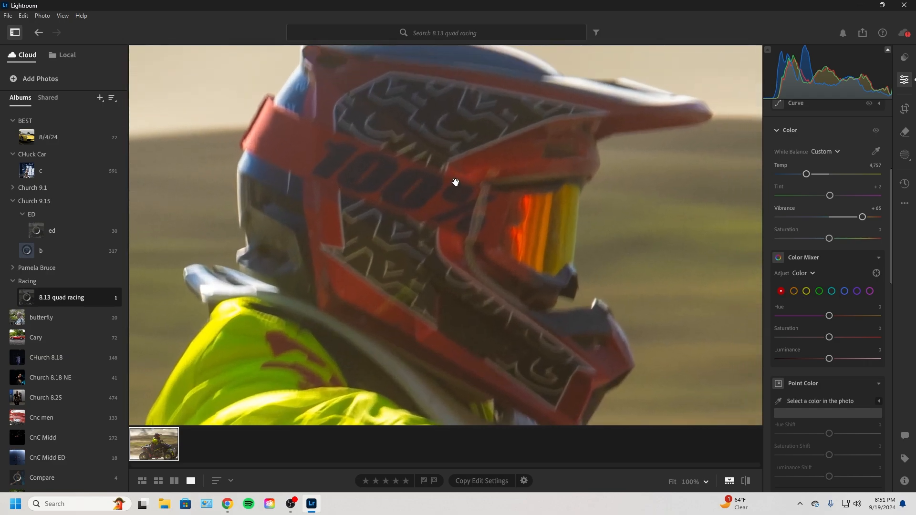
{"action": "left_click", "coordinate": [455, 182]}
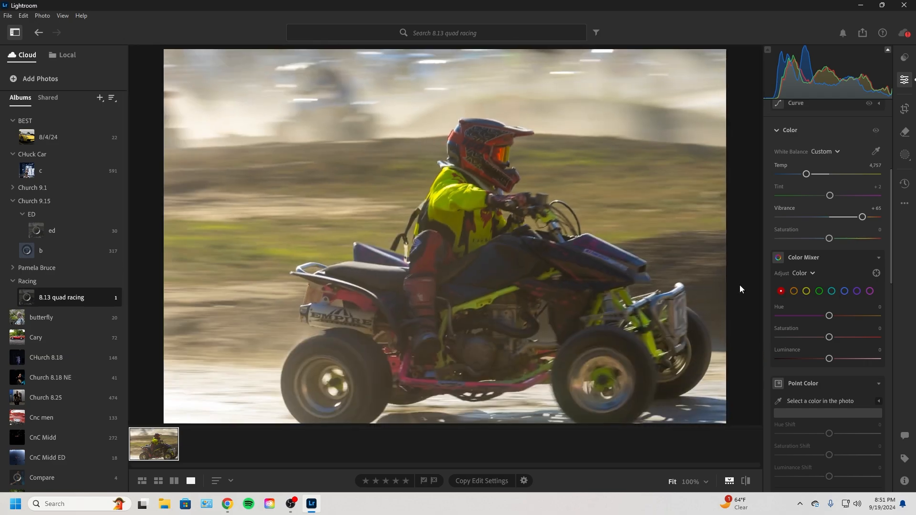
{"action": "left_click", "coordinate": [829, 337]}
{"action": "left_click_drag", "start_coordinate": [829, 337], "coordinate": [737, 343]}
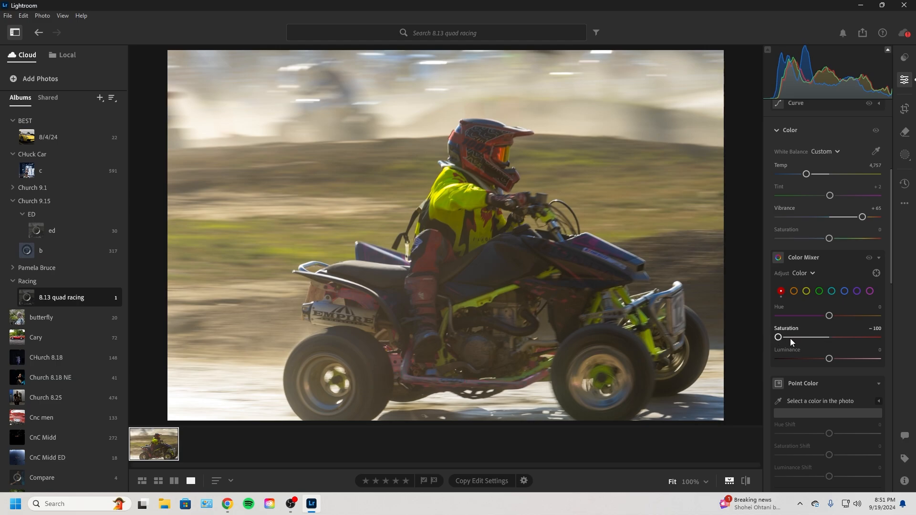
{"action": "left_click", "coordinate": [492, 141]}
{"action": "double_click", "coordinate": [777, 339]}
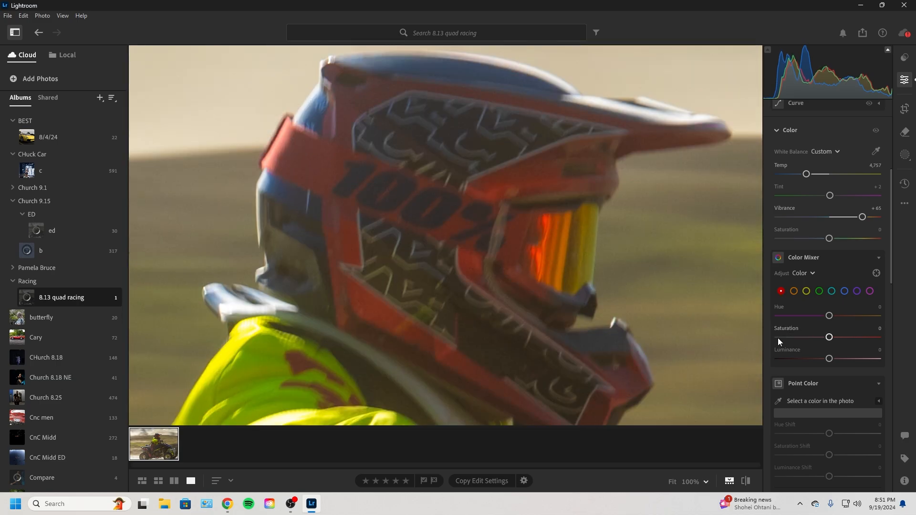
Try the reds at Saturation −100 and at Luminance +100 and −100, and reset both to 0.
{"action": "left_click_drag", "start_coordinate": [779, 339], "coordinate": [756, 341]}
{"action": "left_click_drag", "start_coordinate": [829, 358], "coordinate": [882, 361]}
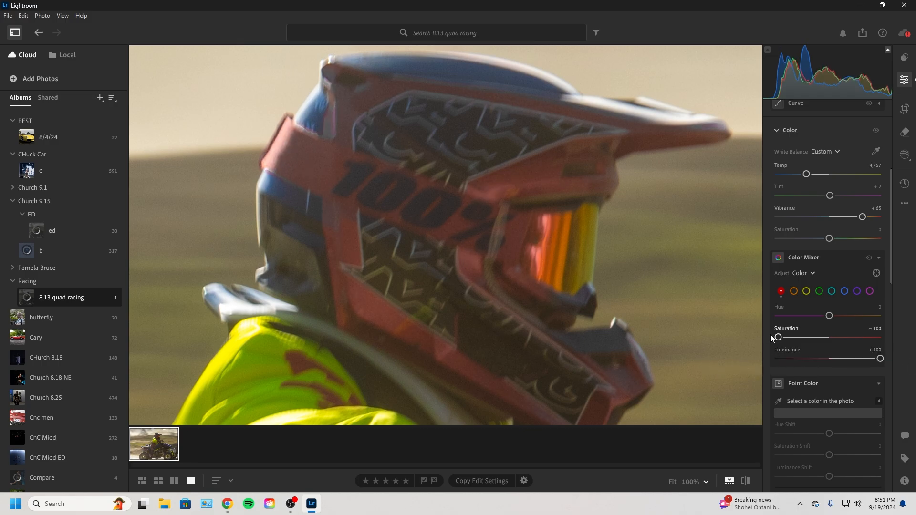
{"action": "double_click", "coordinate": [781, 337]}
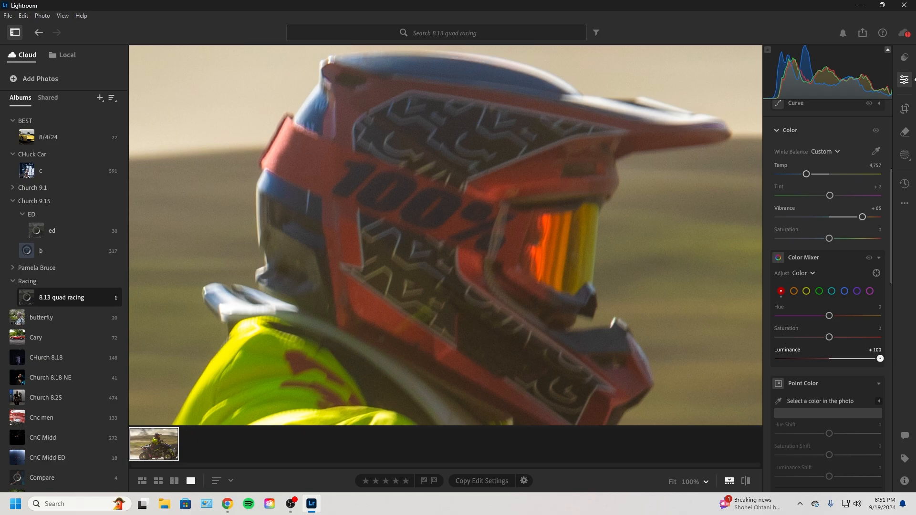
{"action": "left_click_drag", "start_coordinate": [909, 370], "coordinate": [725, 374]}
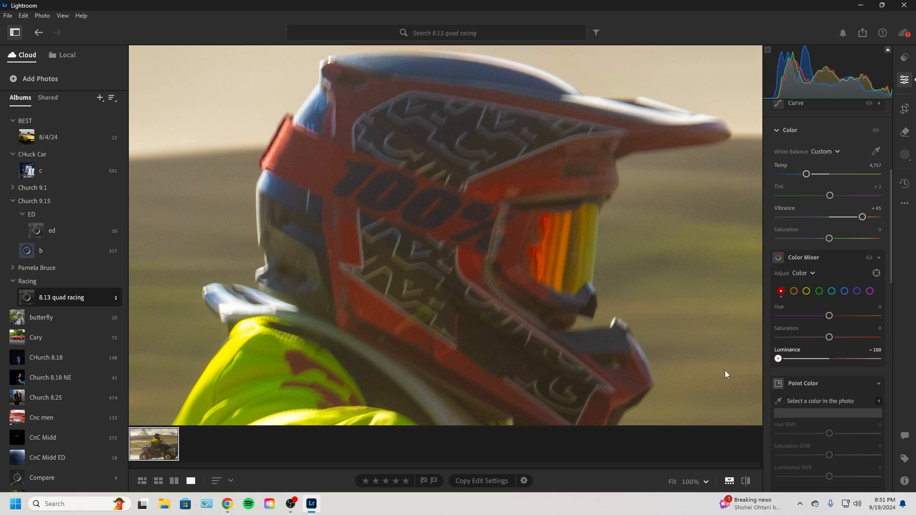
{"action": "left_click", "coordinate": [500, 194]}
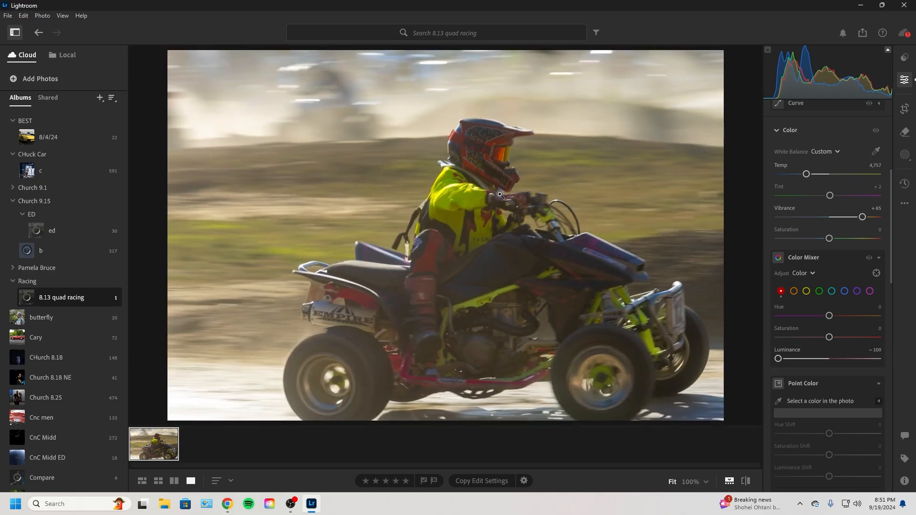
{"action": "double_click", "coordinate": [778, 358]}
Set the green Hue to +100 in the Color Mixer.
{"action": "left_click", "coordinate": [819, 291]}
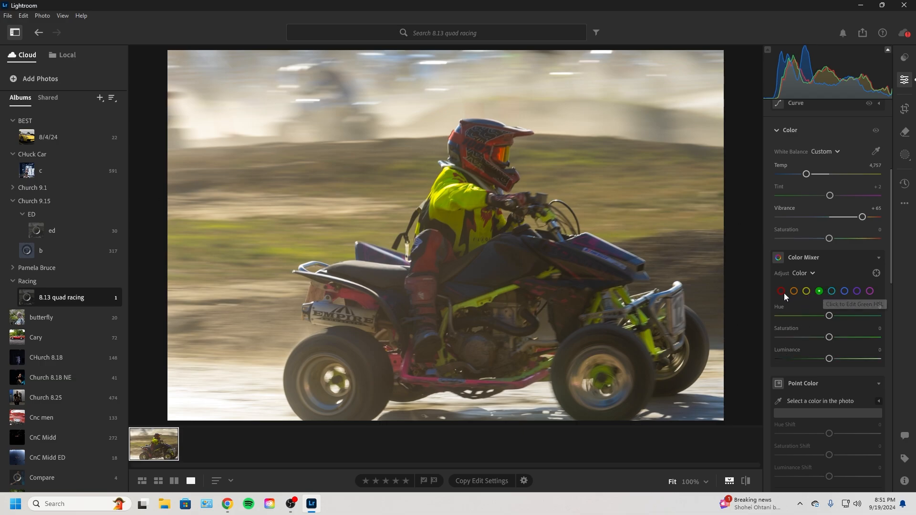
{"action": "left_click_drag", "start_coordinate": [828, 315], "coordinate": [880, 316]}
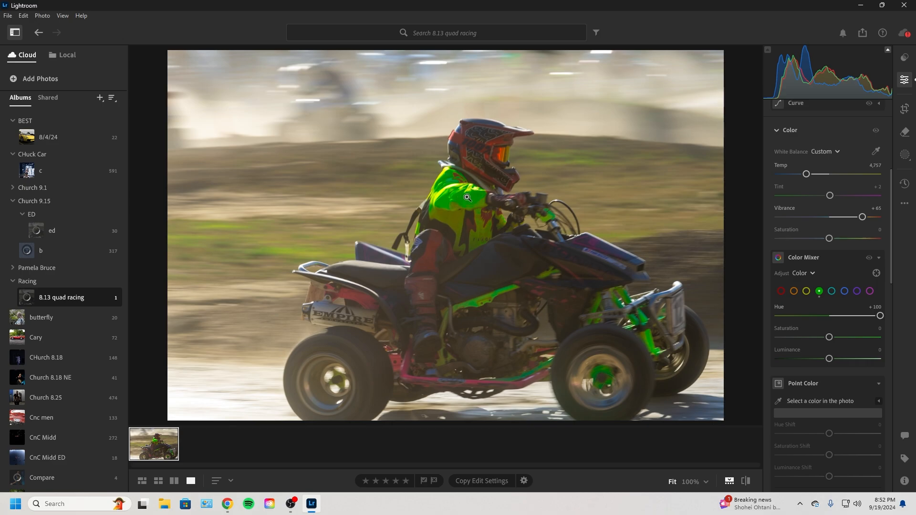
Try the green Hue at +100 once more in the Color Mixer and reset it to 0.
{"action": "double_click", "coordinate": [880, 316]}
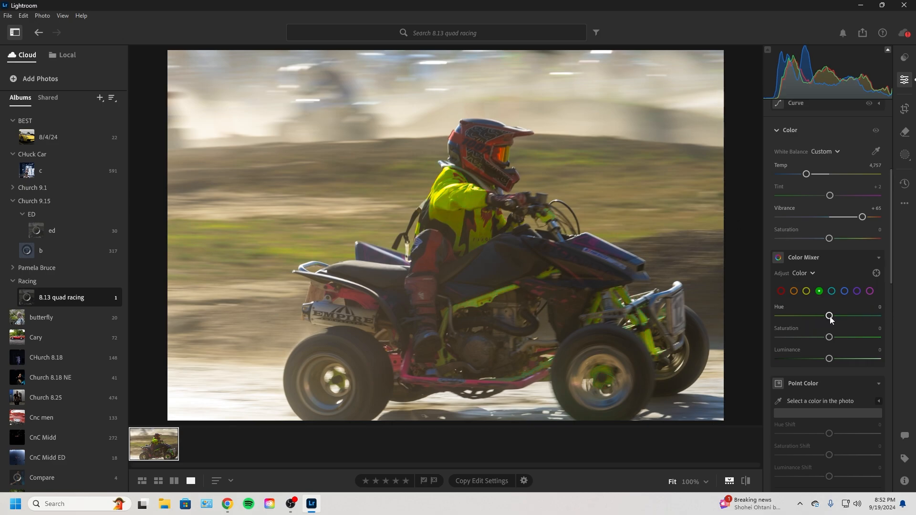
{"action": "left_click_drag", "start_coordinate": [830, 317], "coordinate": [881, 316]}
{"action": "double_click", "coordinate": [882, 315]}
Try the greens at Luminance −100 and +100 in the Color Mixer, leaving Saturation and Luminance reset to 0.
{"action": "left_click_drag", "start_coordinate": [830, 338], "coordinate": [746, 365]}
{"action": "double_click", "coordinate": [809, 337]}
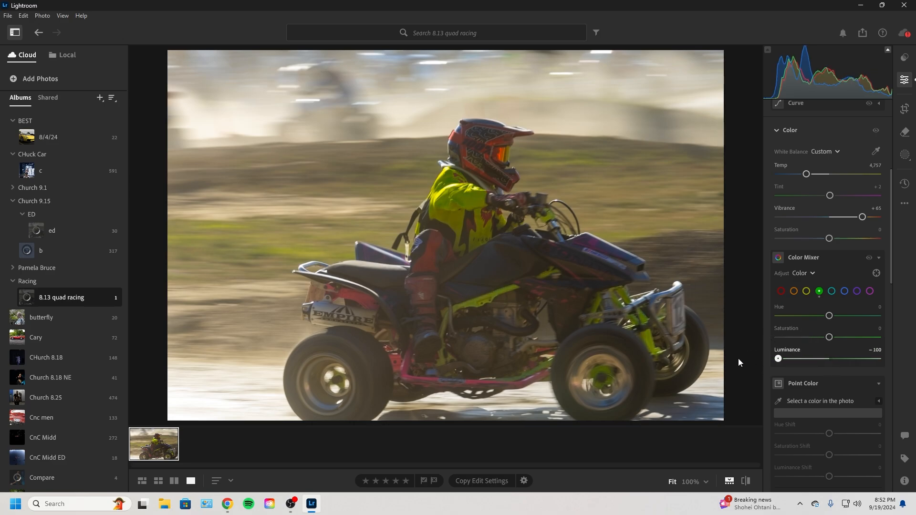
{"action": "left_click_drag", "start_coordinate": [687, 365], "coordinate": [881, 358]}
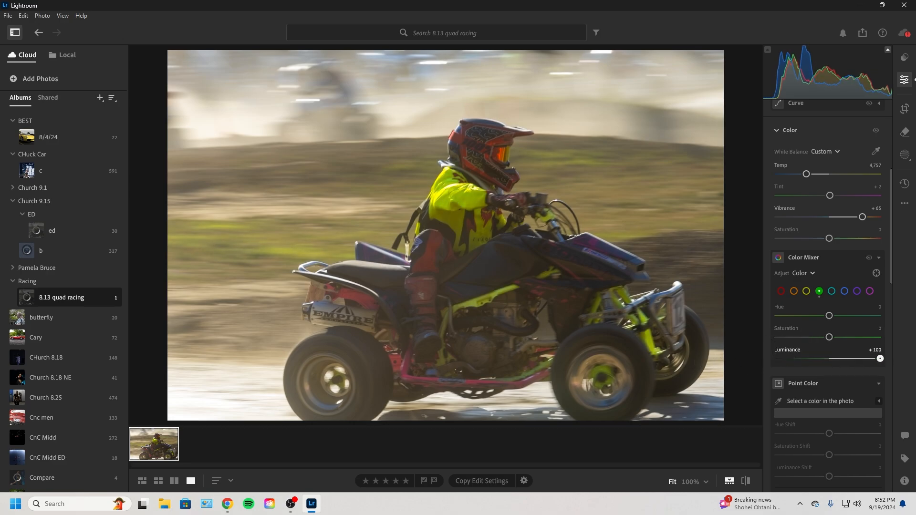
{"action": "double_click", "coordinate": [880, 358]}
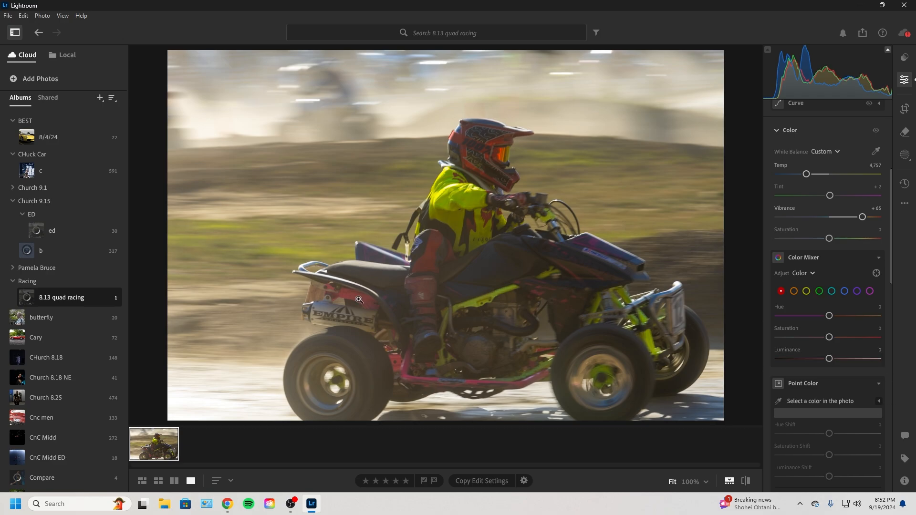
Try shifting the red Hue toward magenta using the targeted adjustment on the quad's rear fender, and reset it to 0.
{"action": "left_click", "coordinate": [376, 307]}
{"action": "left_click", "coordinate": [374, 329]}
{"action": "left_click", "coordinate": [875, 273]}
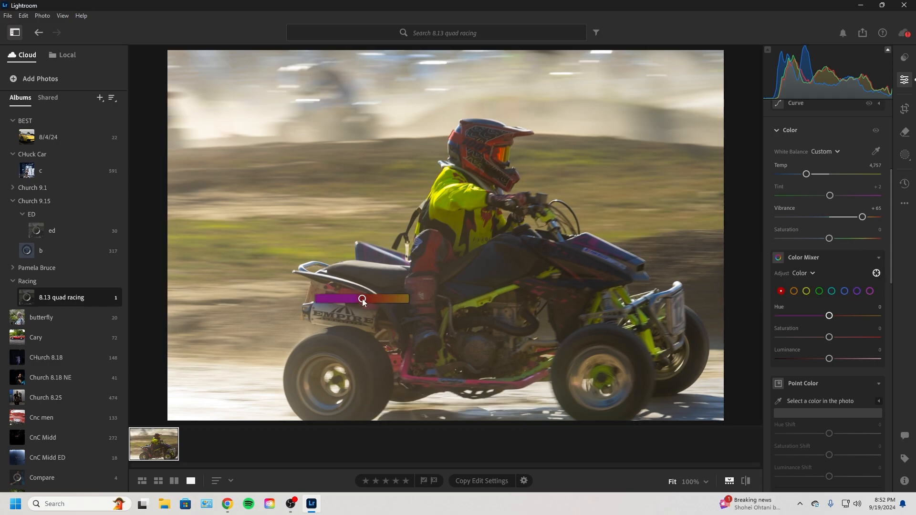
{"action": "left_click_drag", "start_coordinate": [829, 316], "coordinate": [772, 340]}
{"action": "left_click", "coordinate": [368, 298]}
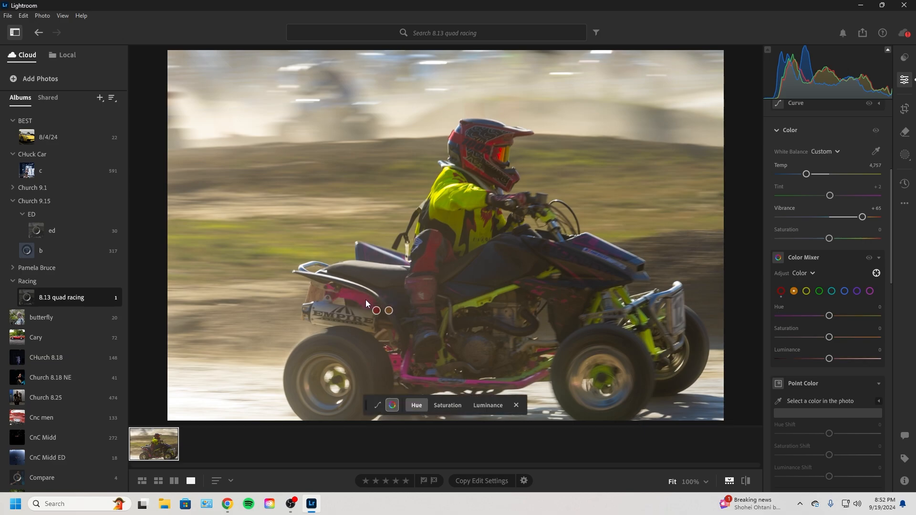
{"action": "left_click", "coordinate": [781, 291]}
{"action": "double_click", "coordinate": [781, 316]}
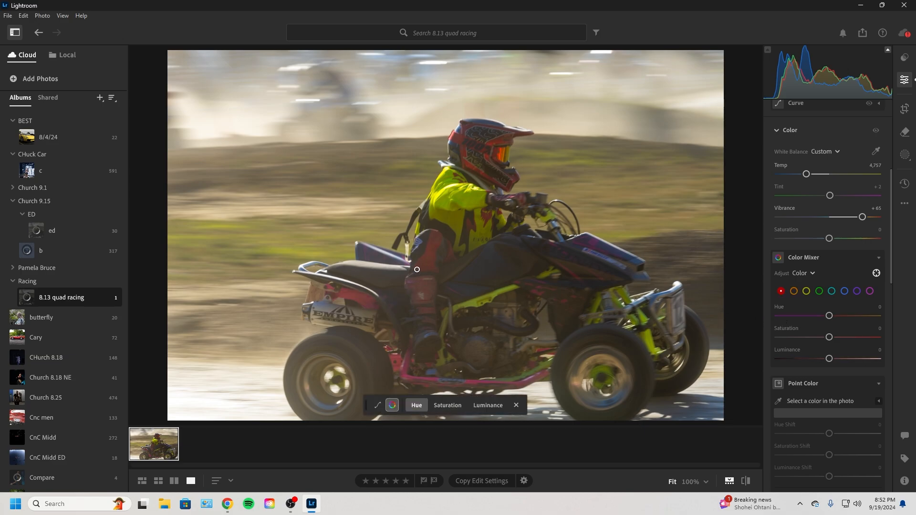
Open the yellow sports car photo in the 8/4/24 album and raise the yellow Hue in the Color Mixer.
{"action": "scroll", "coordinate": [70, 227], "scroll_direction": "up", "scroll_amount": 2}
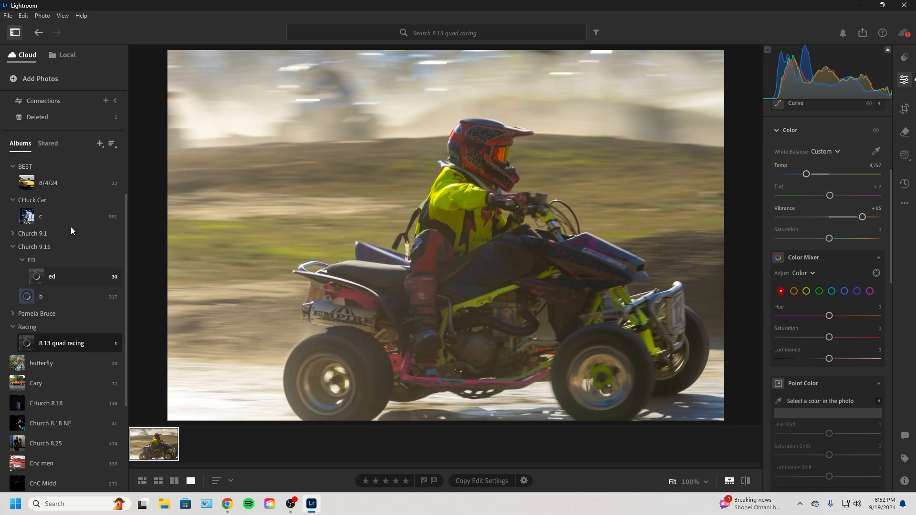
{"action": "left_click", "coordinate": [53, 184]}
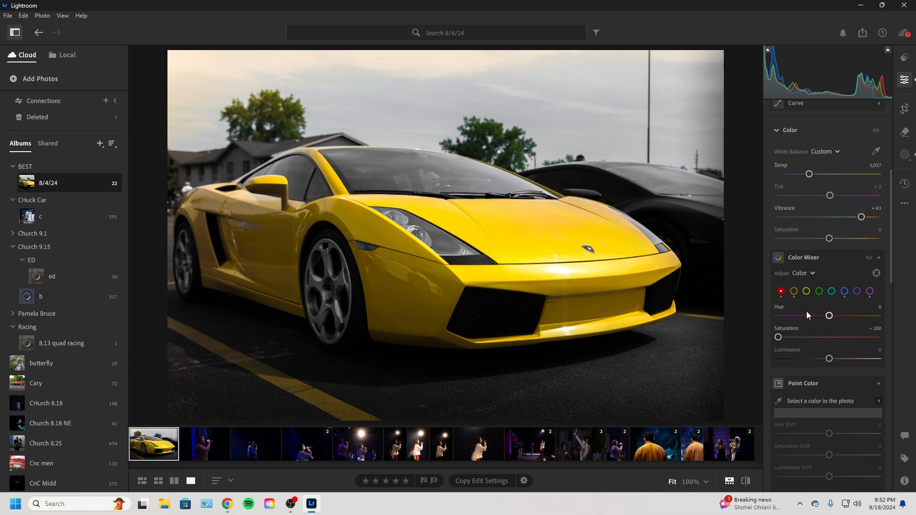
{"action": "left_click", "coordinate": [806, 291]}
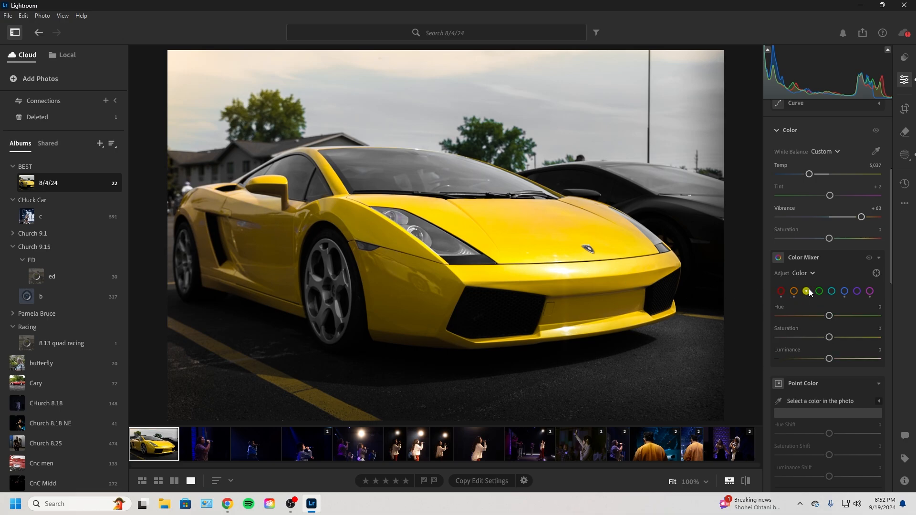
{"action": "left_click", "coordinate": [876, 272]}
{"action": "left_click_drag", "start_coordinate": [832, 318], "coordinate": [888, 313]}
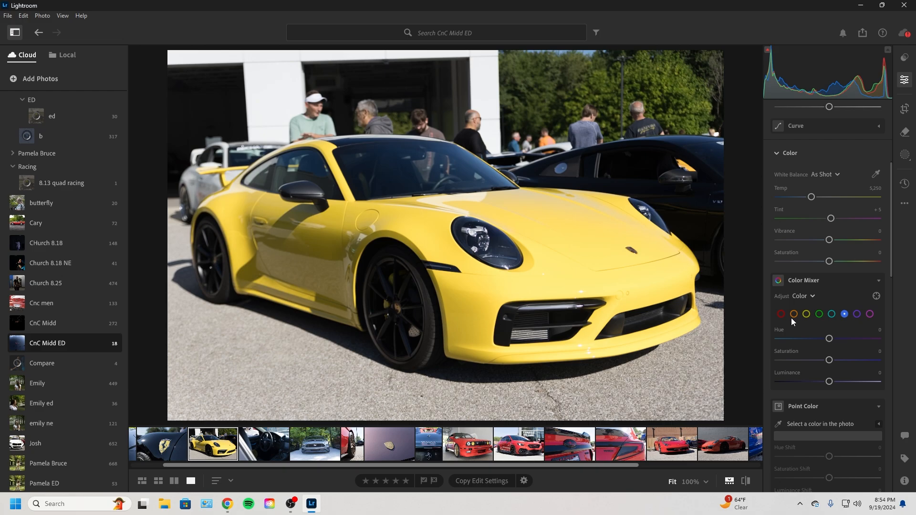
Try the yellows at Saturation −100 and at Luminance −100 on the yellow Porsche photo, resetting each to 0.
{"action": "left_click", "coordinate": [805, 314]}
{"action": "left_click_drag", "start_coordinate": [825, 341], "coordinate": [780, 361]}
{"action": "double_click", "coordinate": [863, 339]}
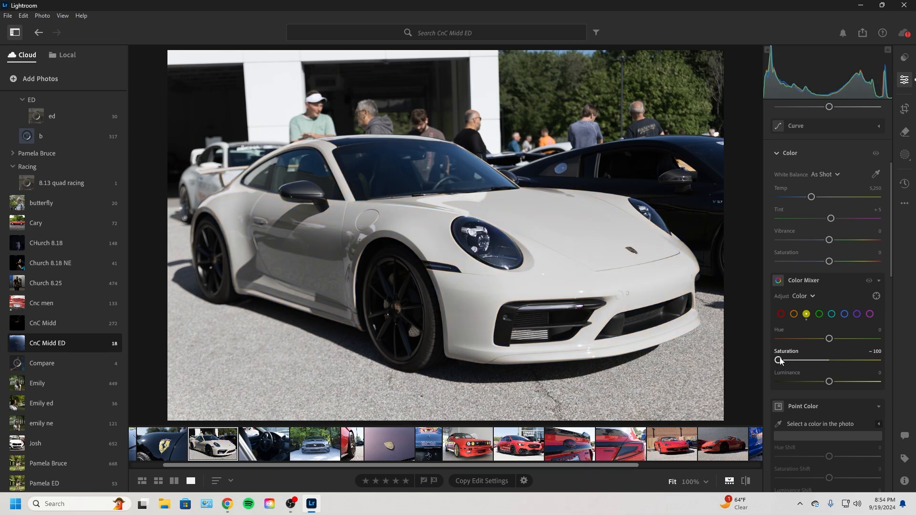
{"action": "double_click", "coordinate": [780, 361]}
{"action": "left_click_drag", "start_coordinate": [828, 382], "coordinate": [780, 382]}
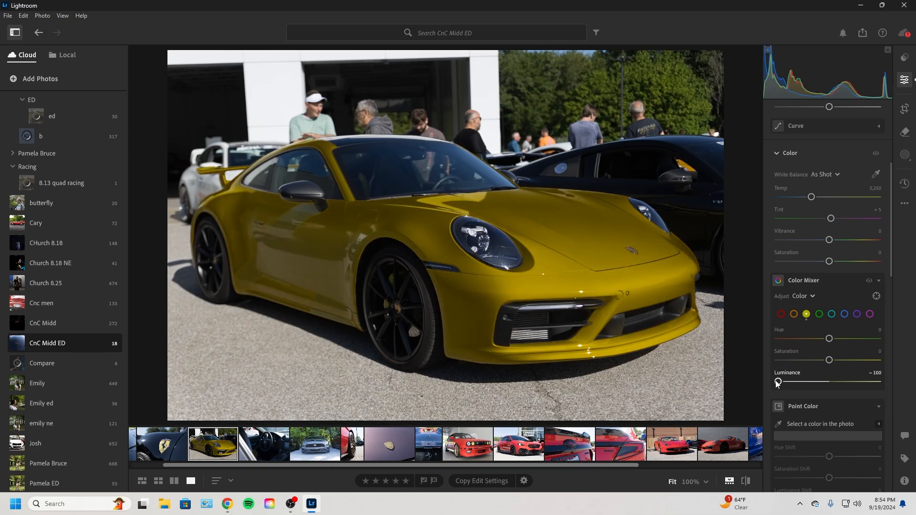
{"action": "double_click", "coordinate": [779, 382]}
Open the red Porsche photo by the brick wall, try the red Hue at +100, reset it, and lower the red Saturation.
{"action": "scroll", "coordinate": [479, 446], "scroll_direction": "down", "scroll_amount": 3}
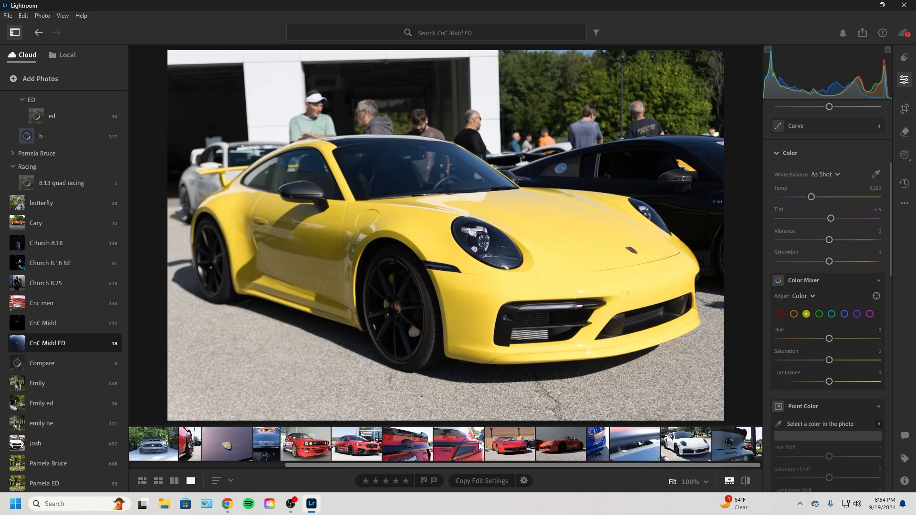
{"action": "left_click", "coordinate": [568, 448]}
{"action": "left_click", "coordinate": [877, 296]}
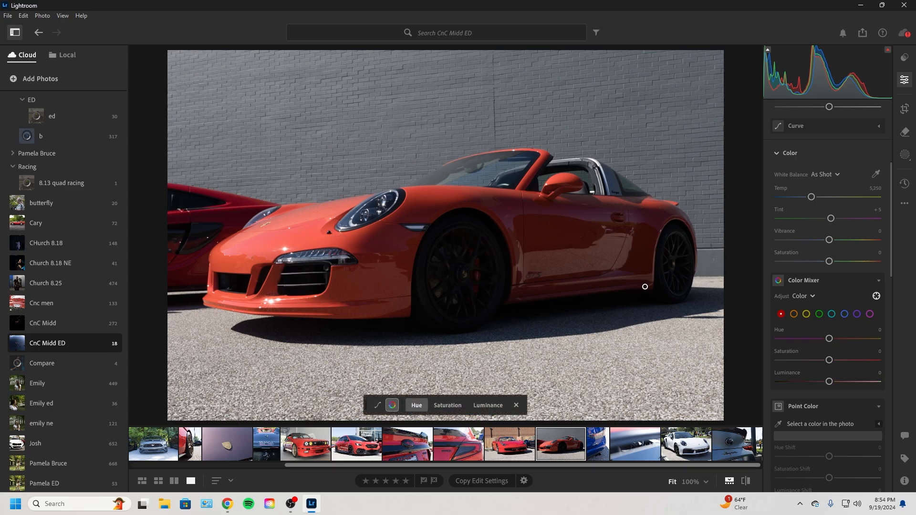
{"action": "left_click_drag", "start_coordinate": [828, 339], "coordinate": [880, 338]}
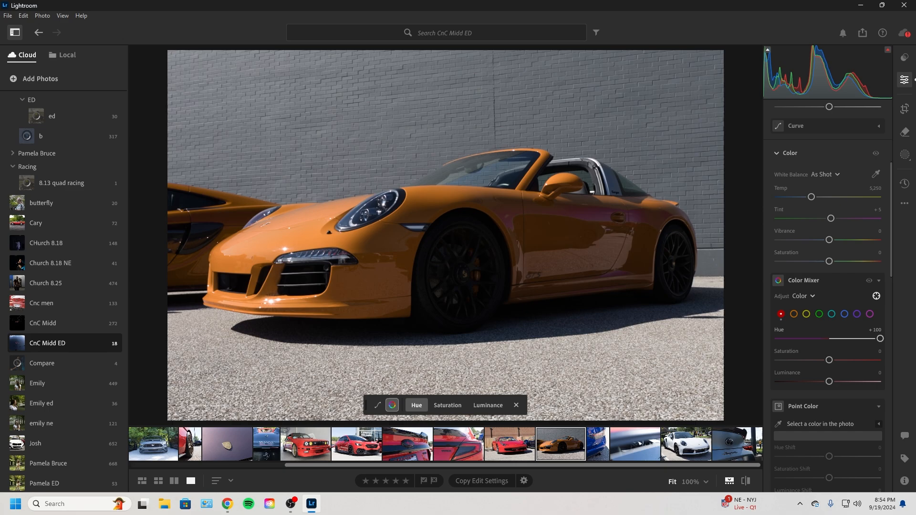
{"action": "double_click", "coordinate": [880, 339]}
{"action": "left_click_drag", "start_coordinate": [834, 360], "coordinate": [778, 361]}
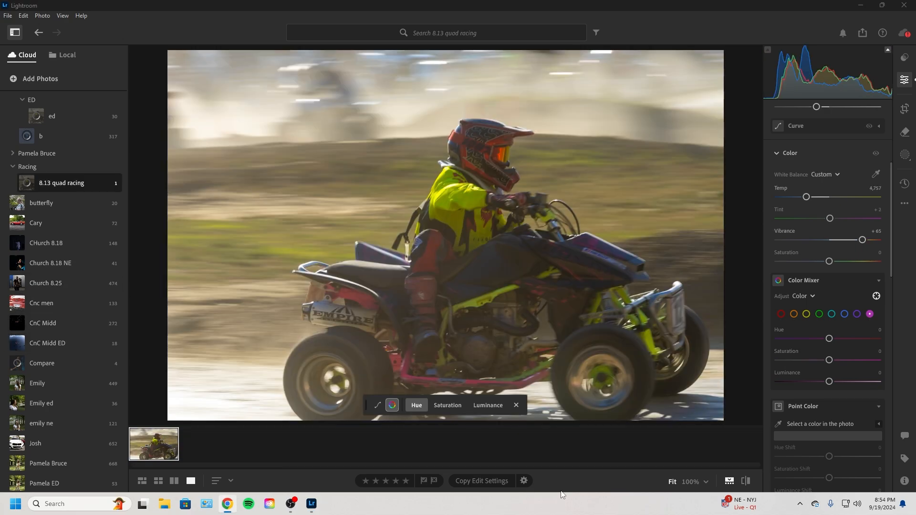
Try the Auto settings on the quad racing photo and undo them.
{"action": "scroll", "coordinate": [803, 229], "scroll_direction": "up", "scroll_amount": 5}
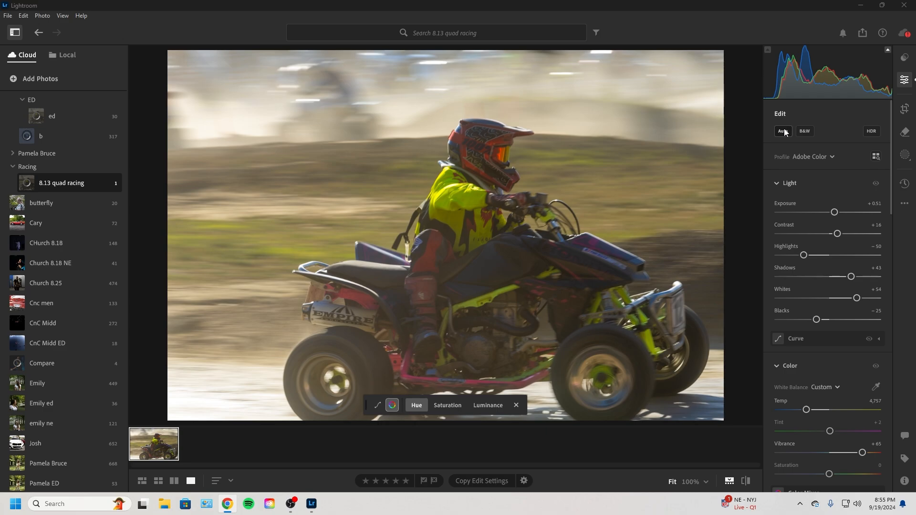
{"action": "left_click", "coordinate": [783, 132]}
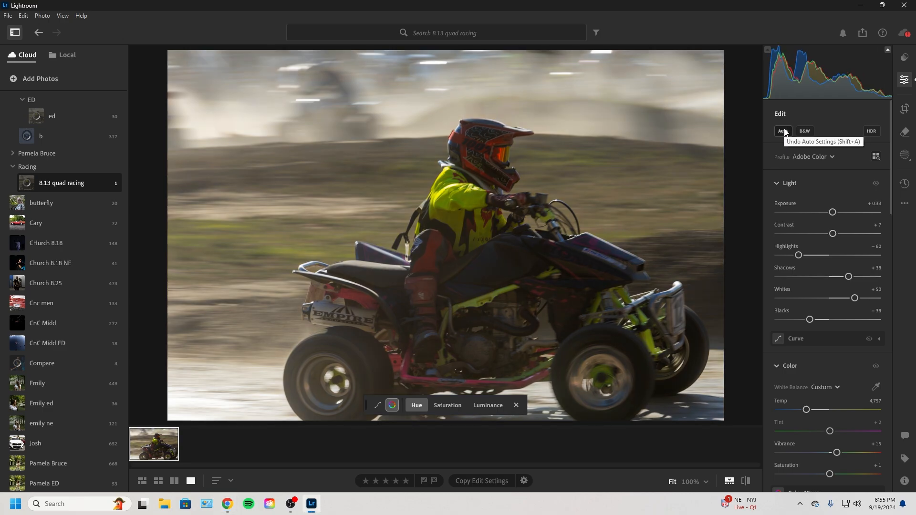
{"action": "left_click", "coordinate": [784, 132]}
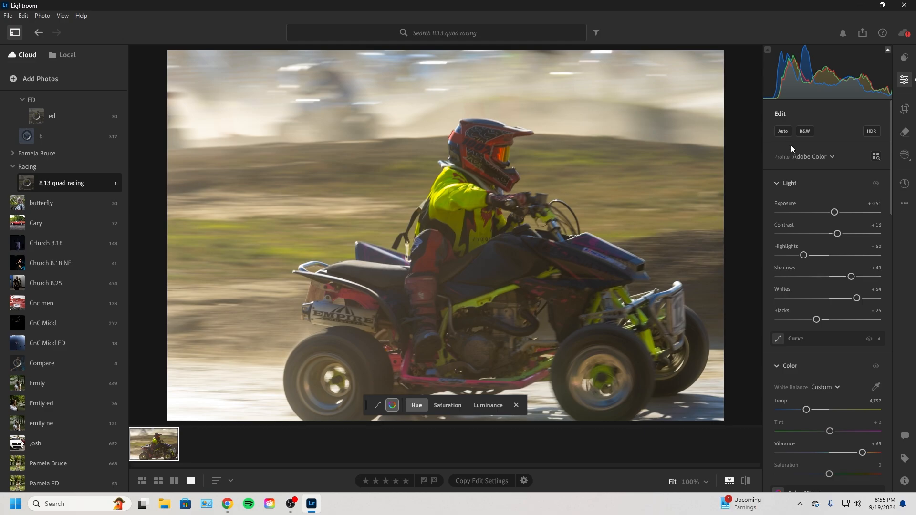
Sample a yellow-green from the quad racing photo as a Point Color swatch.
{"action": "scroll", "coordinate": [801, 186], "scroll_direction": "down", "scroll_amount": 3}
{"action": "scroll", "coordinate": [810, 175], "scroll_direction": "up", "scroll_amount": 3}
{"action": "scroll", "coordinate": [812, 239], "scroll_direction": "down", "scroll_amount": 4}
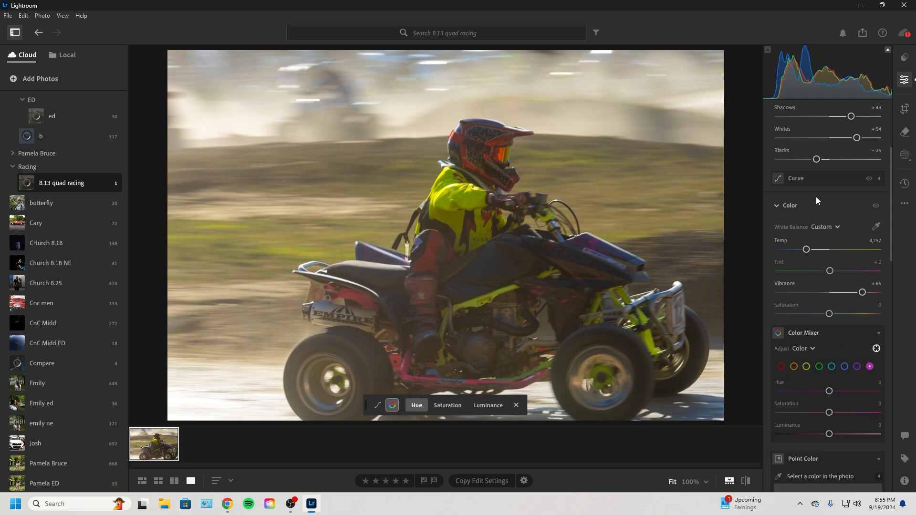
{"action": "scroll", "coordinate": [808, 290], "scroll_direction": "down", "scroll_amount": 1}
{"action": "scroll", "coordinate": [815, 367], "scroll_direction": "down", "scroll_amount": 4}
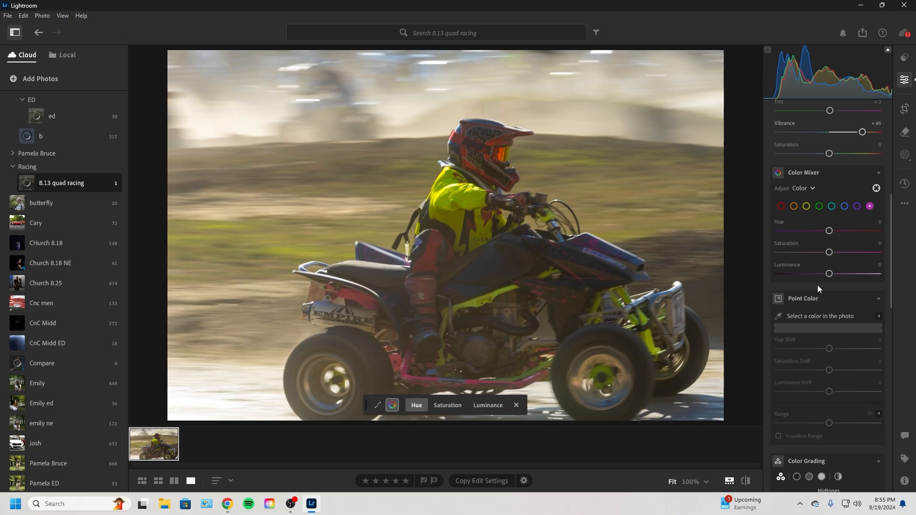
{"action": "scroll", "coordinate": [829, 181], "scroll_direction": "up", "scroll_amount": 2}
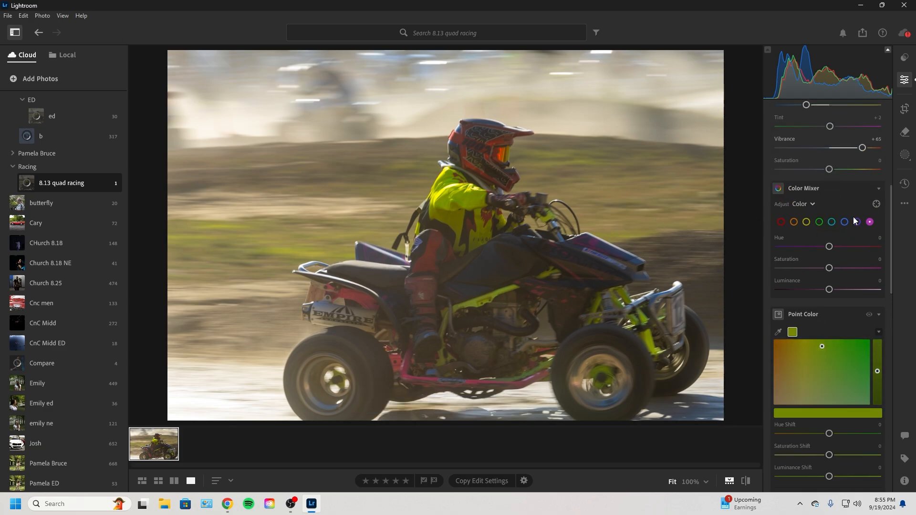
{"action": "scroll", "coordinate": [832, 270], "scroll_direction": "down", "scroll_amount": 3}
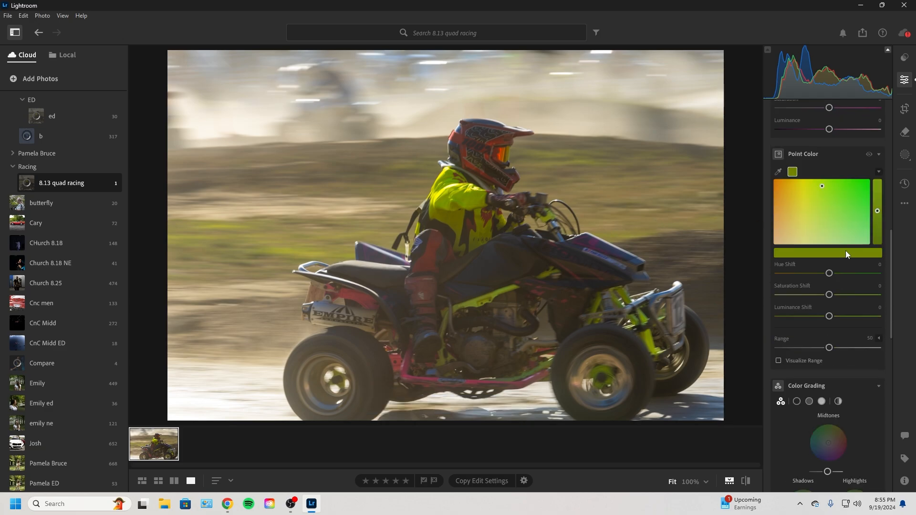
Sample the red of the rider's pants in Point Color, try Hue Shift −100, reset it, and test other color shifts.
{"action": "left_click", "coordinate": [778, 172]}
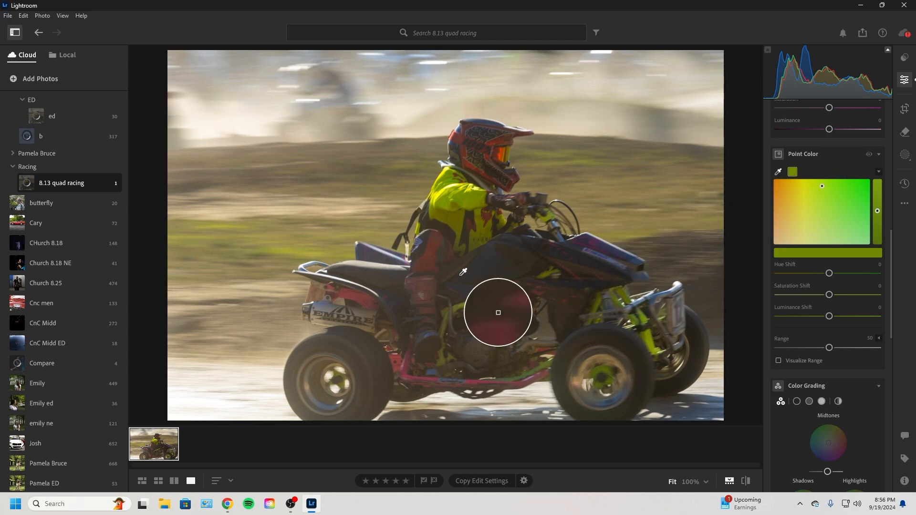
{"action": "left_click", "coordinate": [431, 248]}
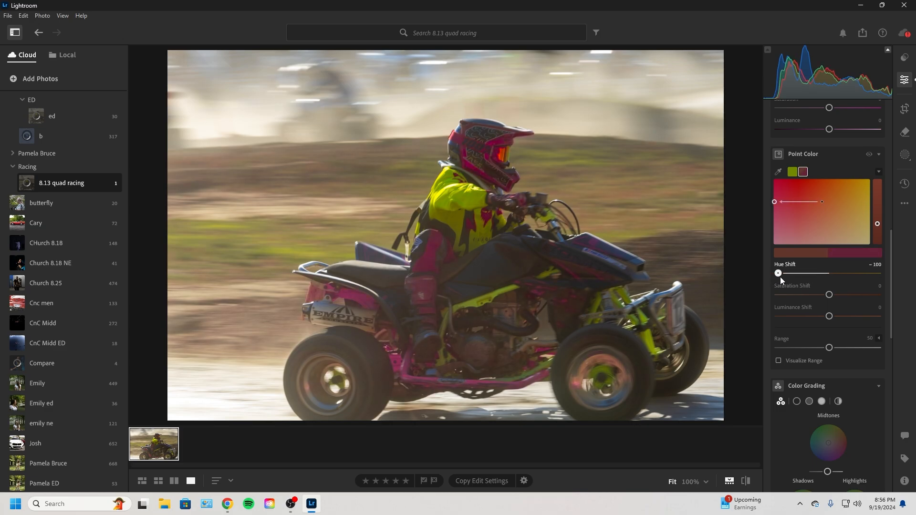
{"action": "double_click", "coordinate": [807, 273]}
{"action": "left_click_drag", "start_coordinate": [823, 204], "coordinate": [802, 183]}
{"action": "mouse_move", "coordinate": [877, 224]}
{"action": "left_mouse_down"}
{"action": "mouse_move", "coordinate": [879, 190]}
{"action": "mouse_move", "coordinate": [883, 281]}
{"action": "mouse_move", "coordinate": [883, 224]}
{"action": "left_mouse_up"}
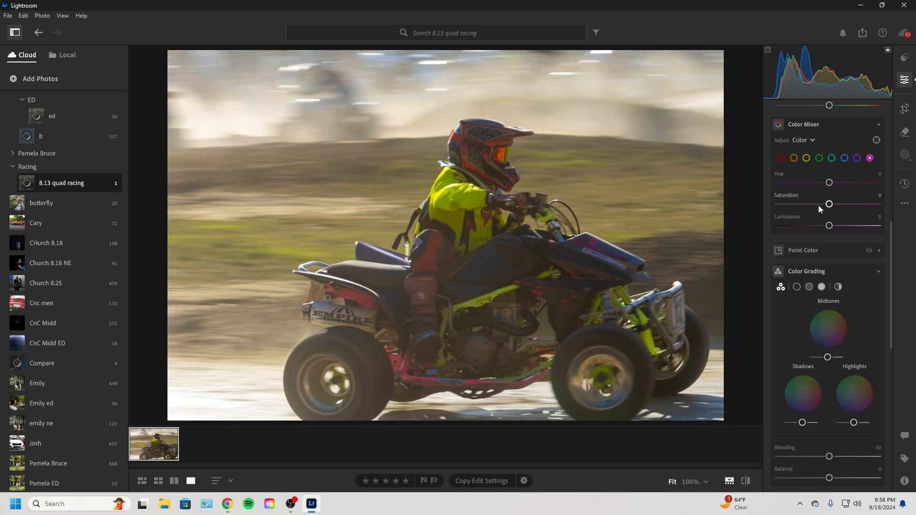
Try a blue Midtones tint with hue 234 and saturation 100 in Color Grading, reset it, and try a blue Shadows tint.
{"action": "scroll", "coordinate": [818, 205], "scroll_direction": "up", "scroll_amount": 1}
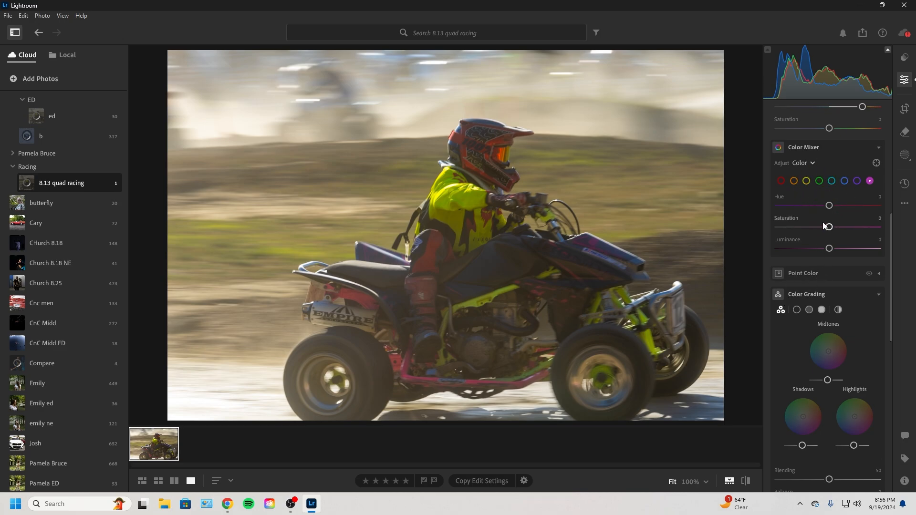
{"action": "scroll", "coordinate": [812, 310], "scroll_direction": "down", "scroll_amount": 5}
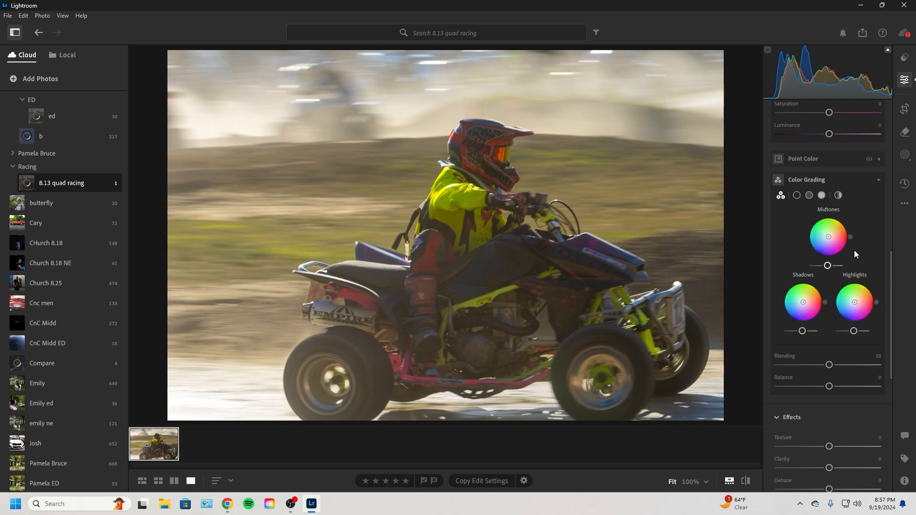
{"action": "left_click_drag", "start_coordinate": [835, 237], "coordinate": [817, 256]}
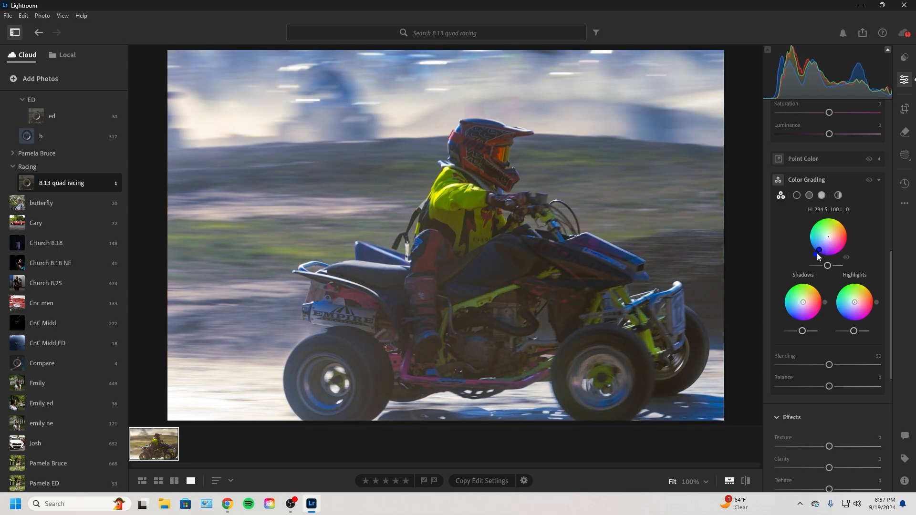
{"action": "double_click", "coordinate": [820, 247]}
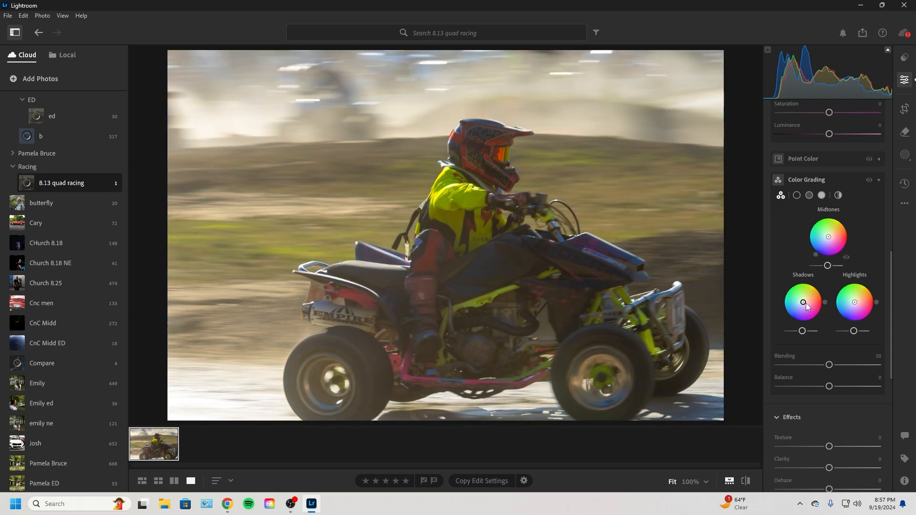
{"action": "left_click_drag", "start_coordinate": [805, 303], "coordinate": [795, 311]}
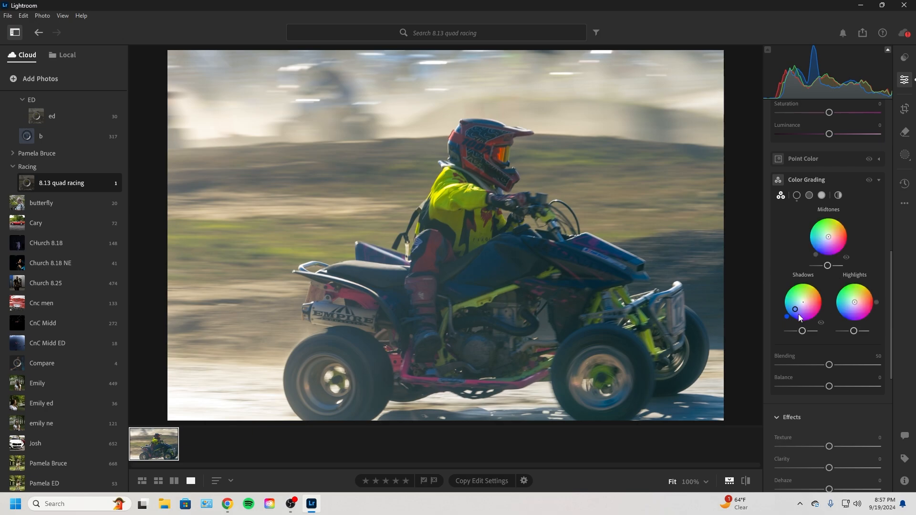
Try a blue Highlights tint in Color Grading, reset it, and tint the highlights yellow-orange.
{"action": "left_click_drag", "start_coordinate": [853, 303], "coordinate": [847, 316]}
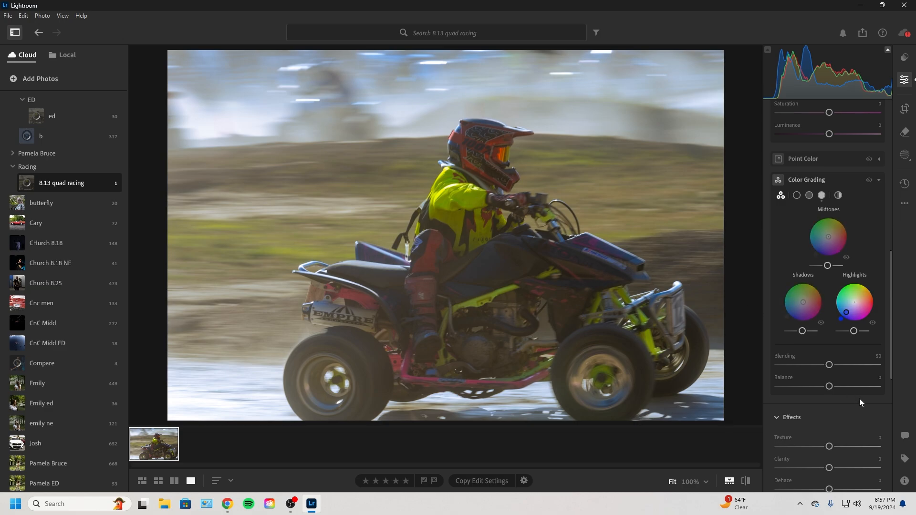
{"action": "double_click", "coordinate": [848, 314]}
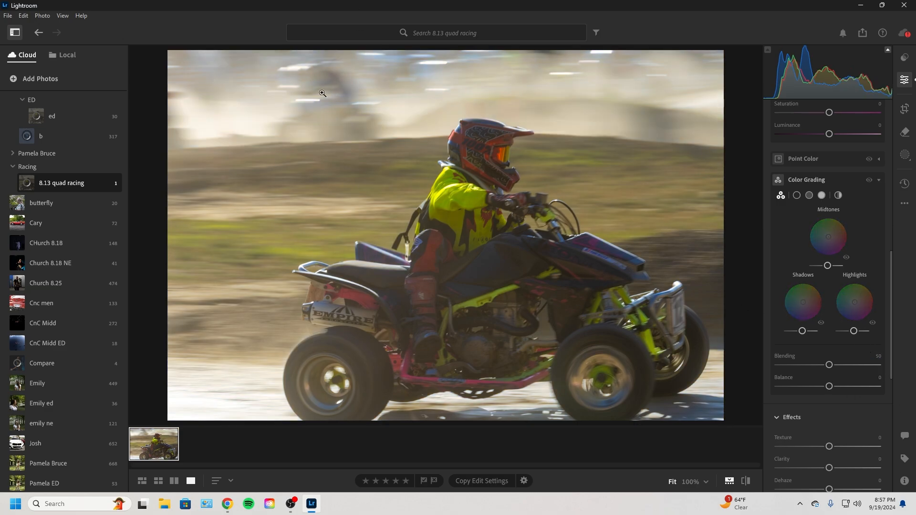
{"action": "left_click_drag", "start_coordinate": [857, 305], "coordinate": [861, 299]}
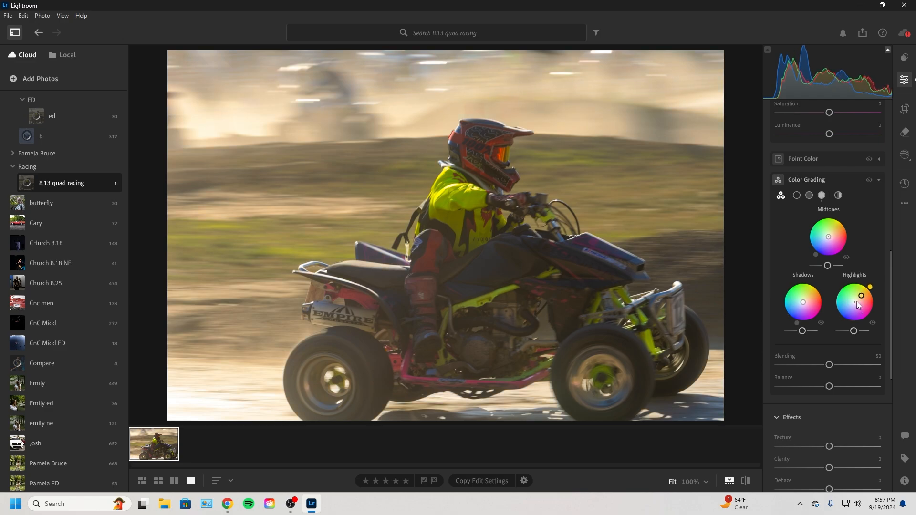
Try Texture at +100 and Clarity at +100 on the quad racing photo, resetting each one after the test.
{"action": "mouse_move", "coordinate": [828, 238]}
{"action": "left_mouse_down"}
{"action": "mouse_move", "coordinate": [817, 240]}
{"action": "mouse_move", "coordinate": [835, 246]}
{"action": "mouse_move", "coordinate": [840, 232]}
{"action": "mouse_move", "coordinate": [828, 237]}
{"action": "left_mouse_up"}
{"action": "scroll", "coordinate": [859, 334], "scroll_direction": "down", "scroll_amount": 3}
{"action": "left_click", "coordinate": [496, 152]}
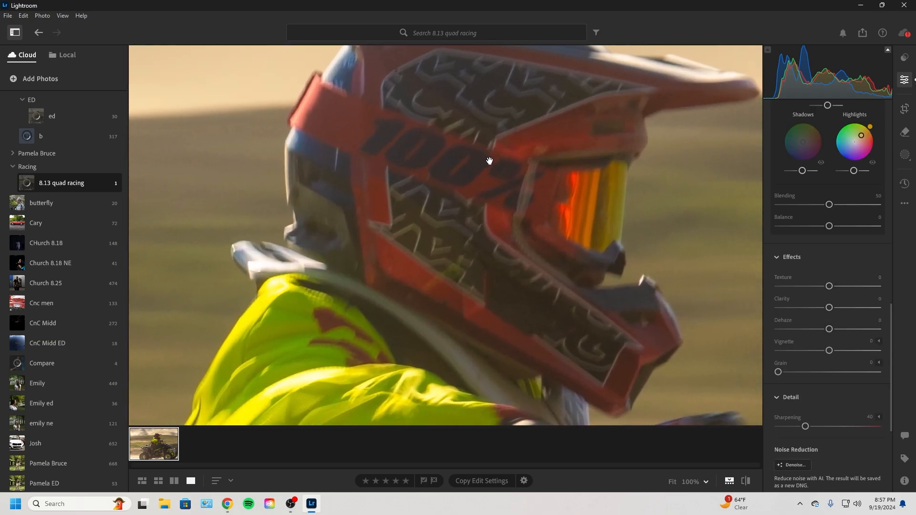
{"action": "left_click", "coordinate": [518, 160]}
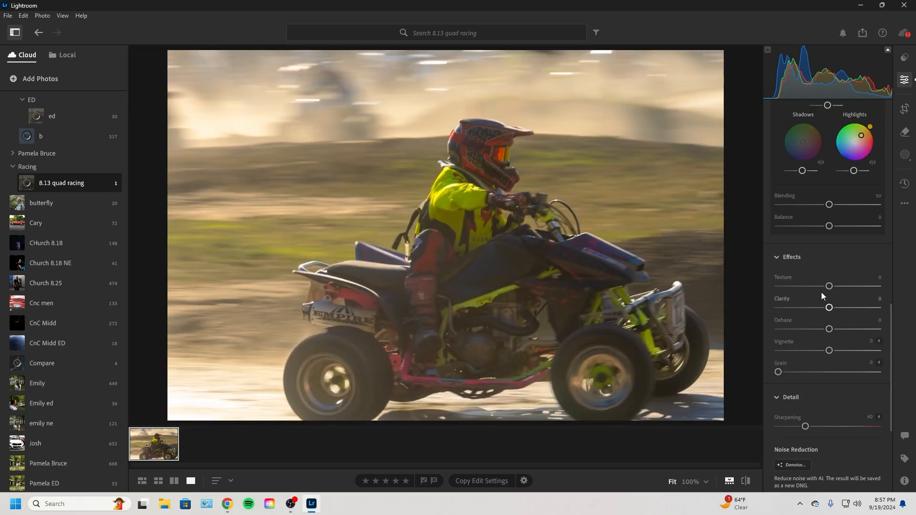
{"action": "left_click_drag", "start_coordinate": [830, 288], "coordinate": [882, 285]}
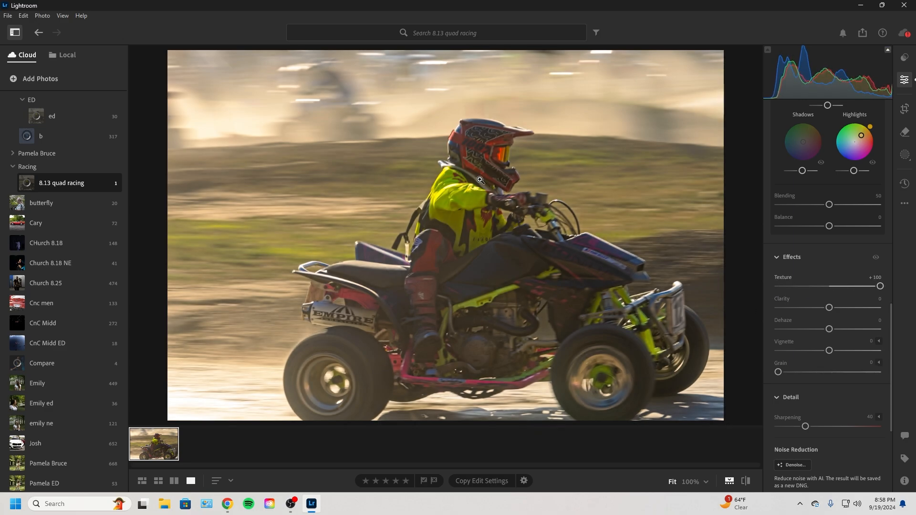
{"action": "double_click", "coordinate": [879, 286]}
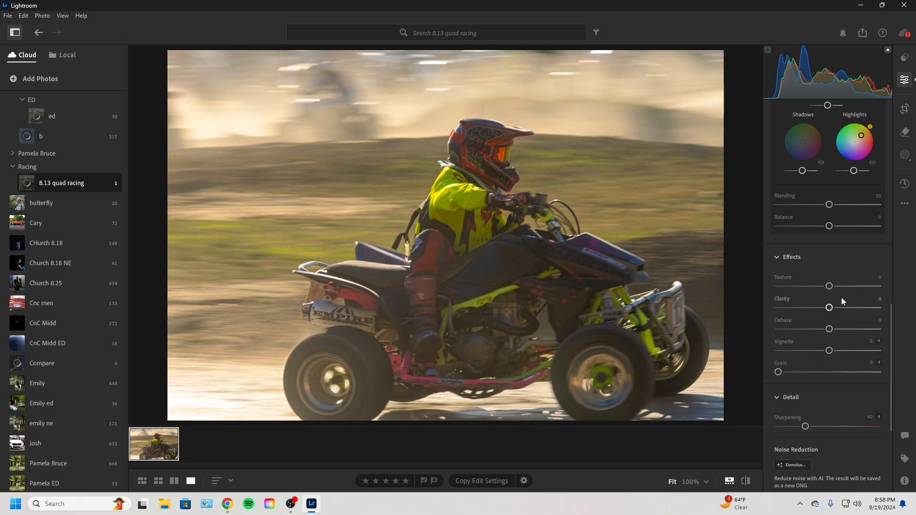
{"action": "left_click_drag", "start_coordinate": [829, 309], "coordinate": [904, 310]}
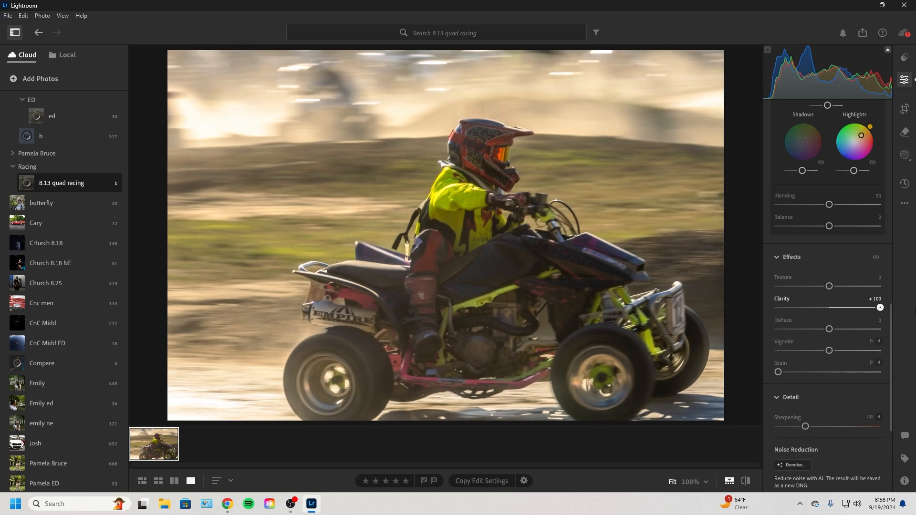
{"action": "double_click", "coordinate": [880, 308]}
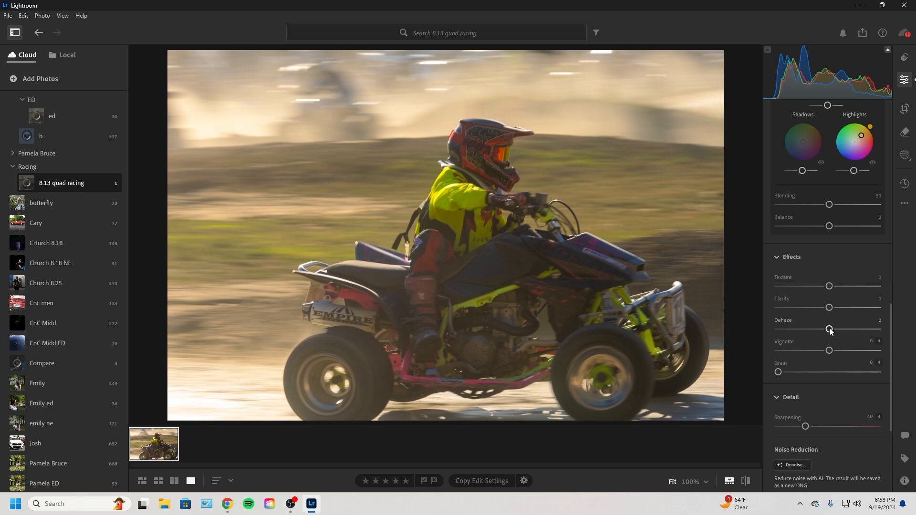
Try Dehaze at +100, at +65 and at a strong negative value, and reset it to zero.
{"action": "left_click_drag", "start_coordinate": [829, 329], "coordinate": [881, 329]}
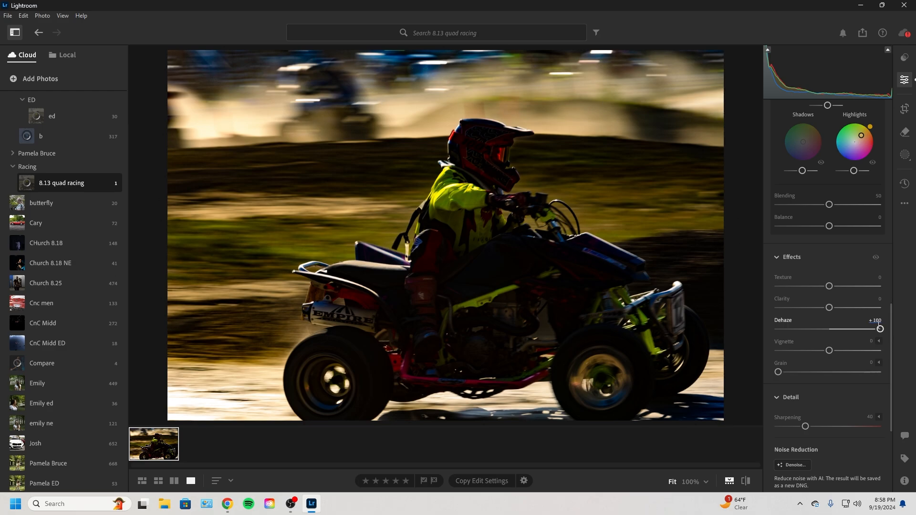
{"action": "double_click", "coordinate": [880, 330]}
{"action": "left_click", "coordinate": [863, 329]}
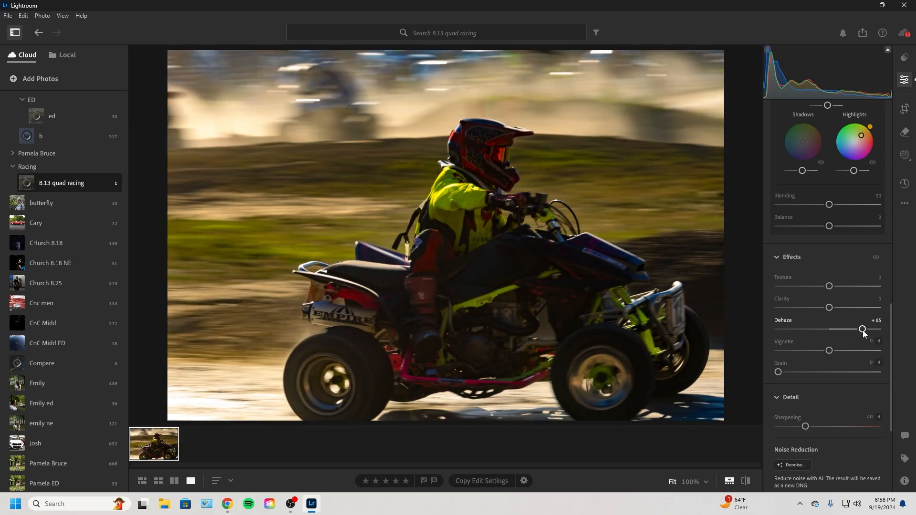
{"action": "left_click_drag", "start_coordinate": [863, 330], "coordinate": [791, 332]}
{"action": "double_click", "coordinate": [791, 332]}
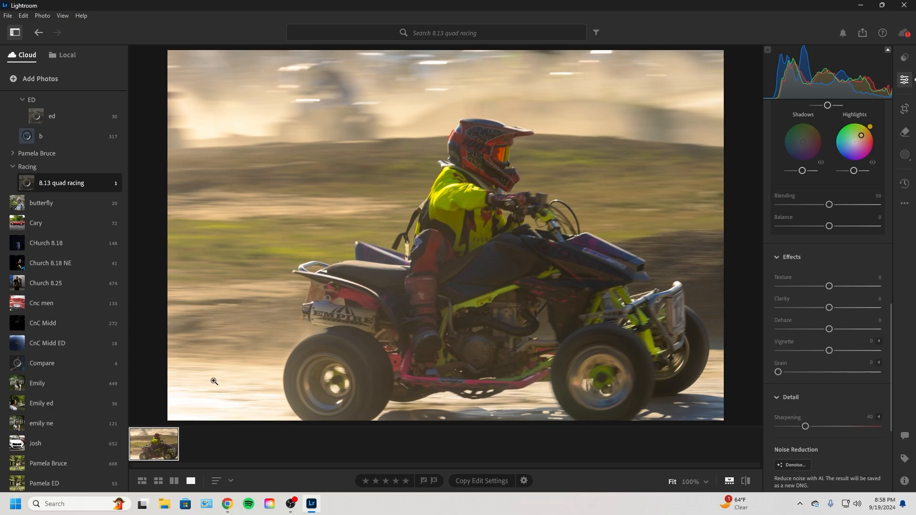
Try a dark Vignette of −25 and a light one of +22, resetting the effect after each.
{"action": "mouse_move", "coordinate": [829, 350]}
{"action": "left_mouse_down"}
{"action": "mouse_move", "coordinate": [778, 350]}
{"action": "mouse_move", "coordinate": [835, 351]}
{"action": "mouse_move", "coordinate": [816, 351]}
{"action": "left_mouse_up"}
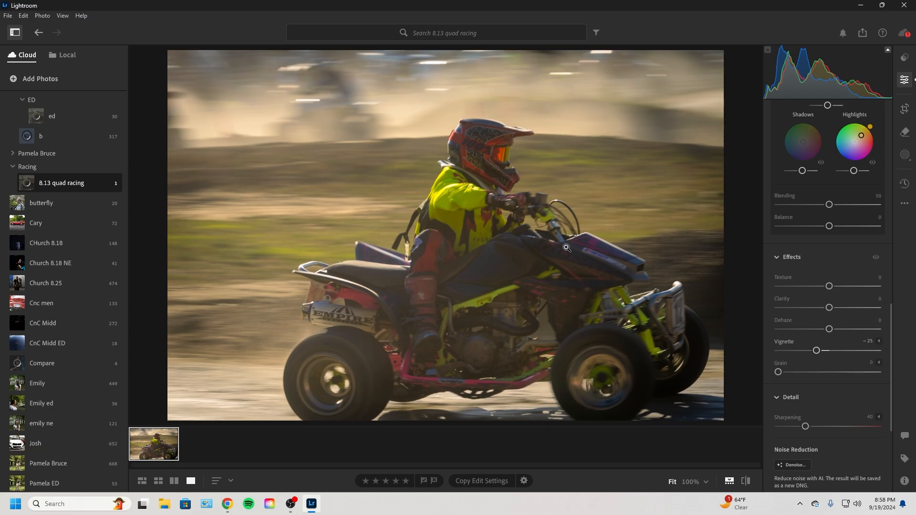
{"action": "double_click", "coordinate": [816, 351]}
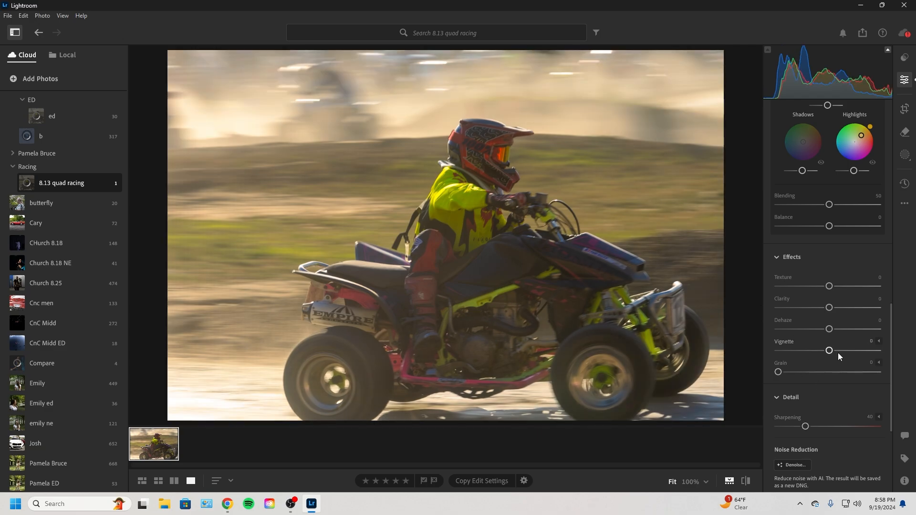
{"action": "mouse_move", "coordinate": [829, 351]}
{"action": "left_mouse_down"}
{"action": "mouse_move", "coordinate": [883, 353]}
{"action": "mouse_move", "coordinate": [840, 359]}
{"action": "left_mouse_up"}
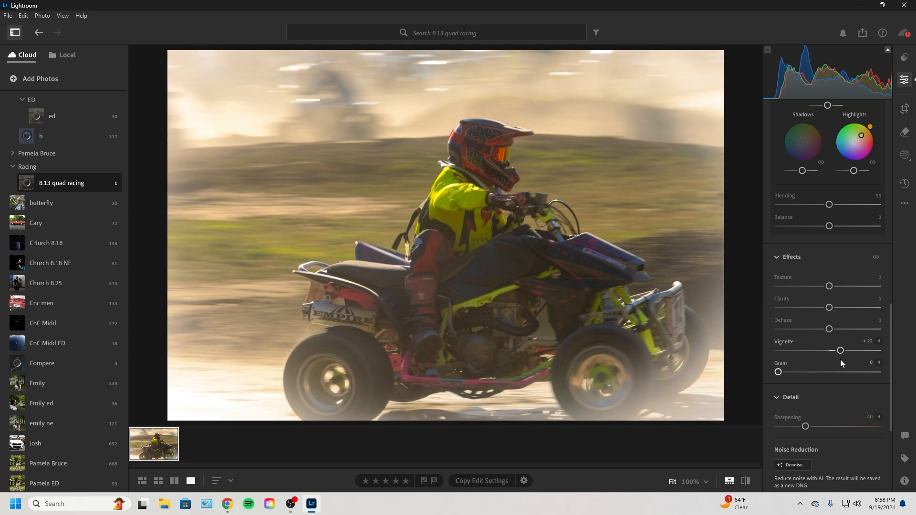
{"action": "double_click", "coordinate": [840, 360]}
Try Grain at 100, compare the helmet close-up with the full photo, and set Grain back to 0.
{"action": "left_click", "coordinate": [518, 137]}
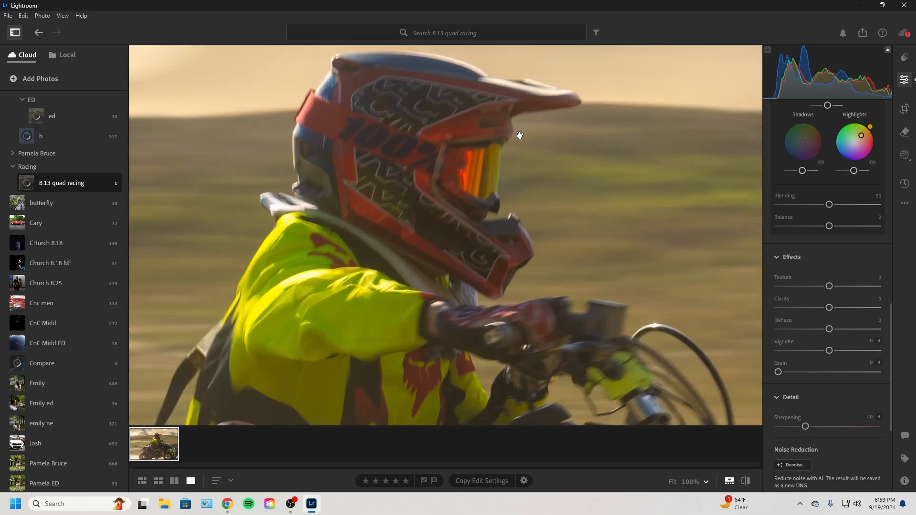
{"action": "left_click_drag", "start_coordinate": [778, 371], "coordinate": [880, 371]}
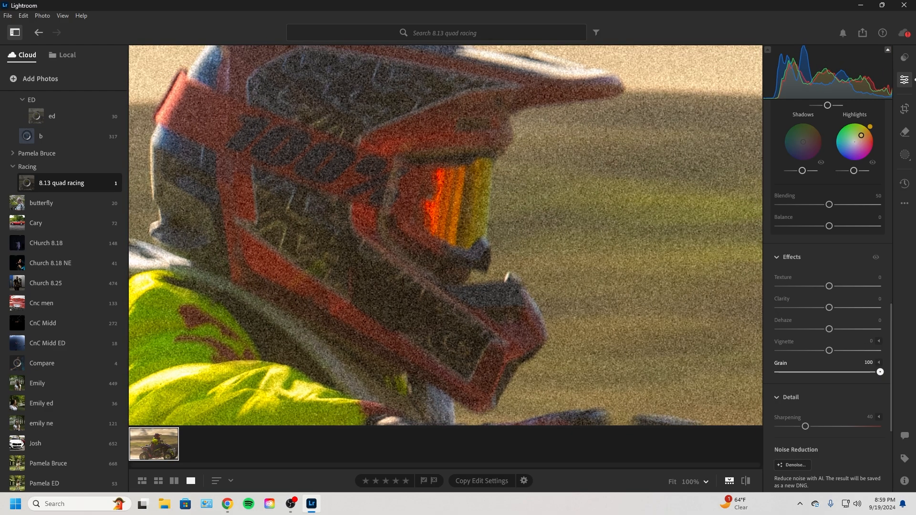
{"action": "left_click", "coordinate": [524, 301]}
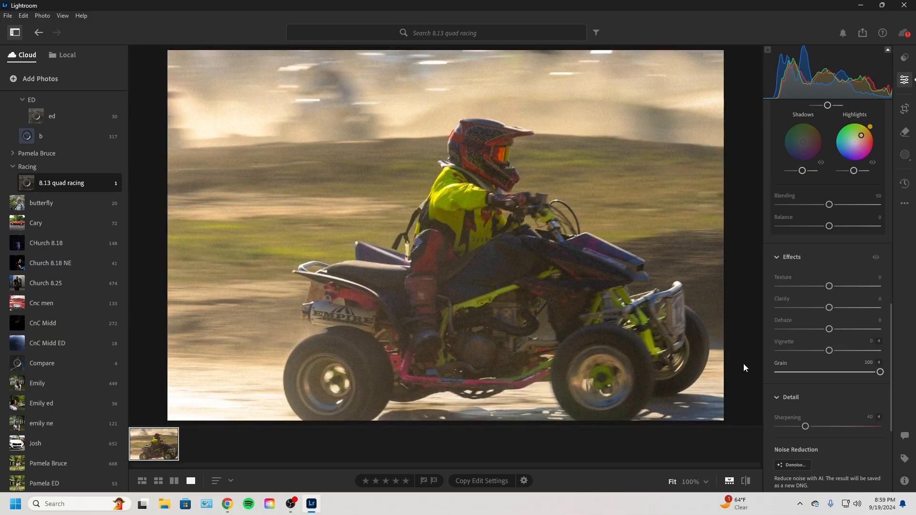
{"action": "left_click", "coordinate": [506, 144]}
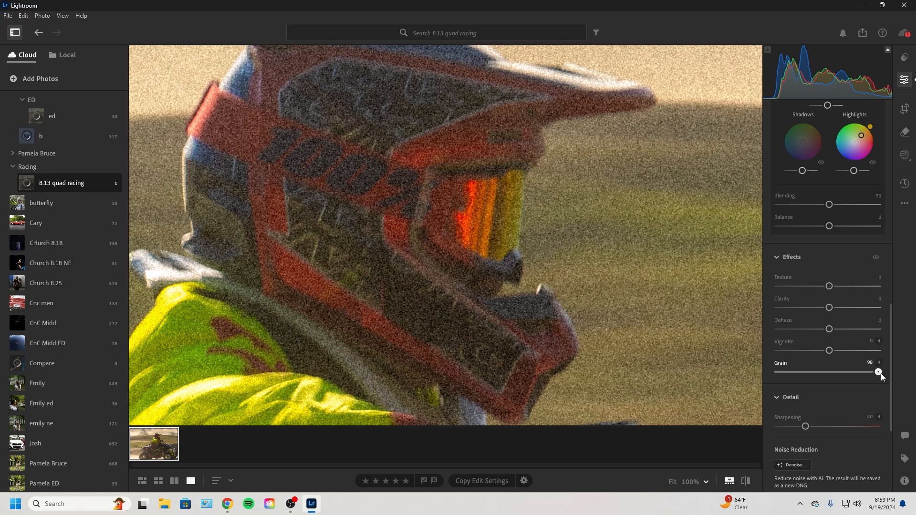
{"action": "left_click_drag", "start_coordinate": [881, 373], "coordinate": [778, 373]}
{"action": "left_click", "coordinate": [514, 155]}
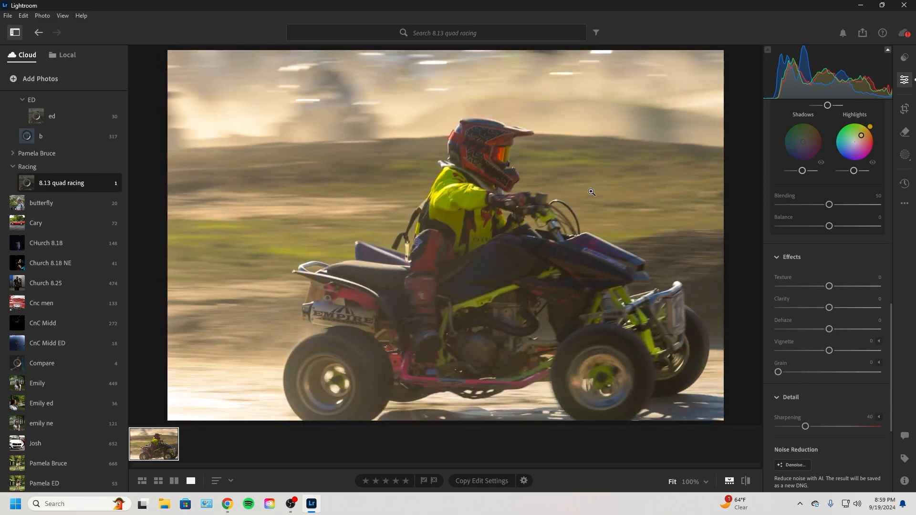
Try Grain at 93, inspect the noise around the rider's helmet, and reset Grain.
{"action": "left_click", "coordinate": [519, 156]}
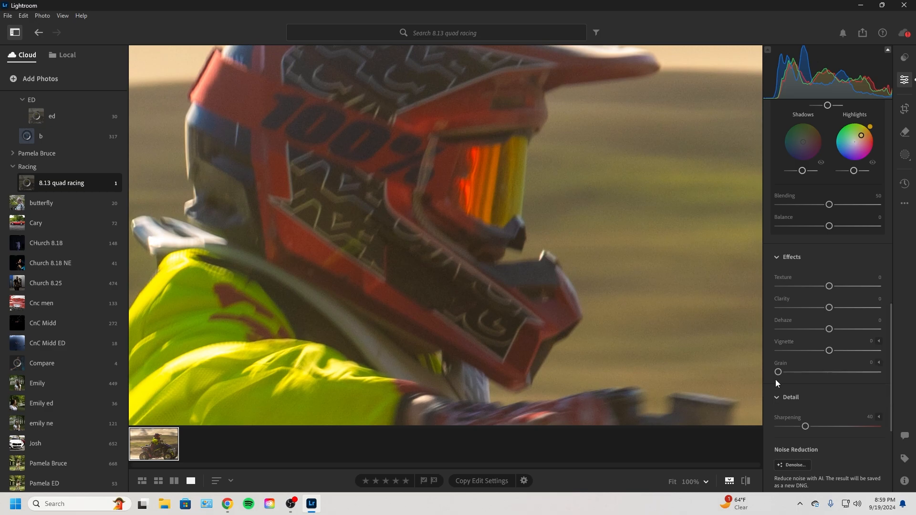
{"action": "left_click_drag", "start_coordinate": [778, 373], "coordinate": [822, 372]}
{"action": "left_click", "coordinate": [547, 214]}
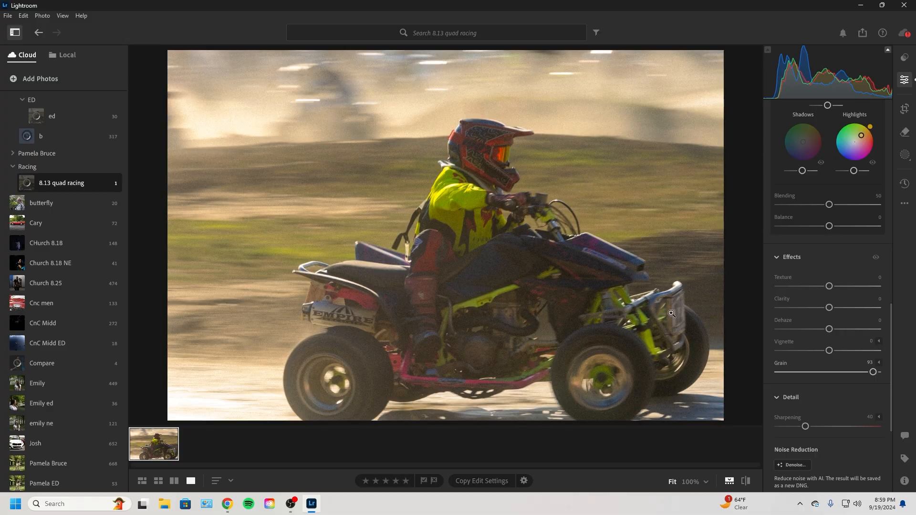
{"action": "left_click", "coordinate": [530, 175]}
{"action": "left_click_drag", "start_coordinate": [451, 86], "coordinate": [586, 290]}
{"action": "left_click", "coordinate": [586, 291]}
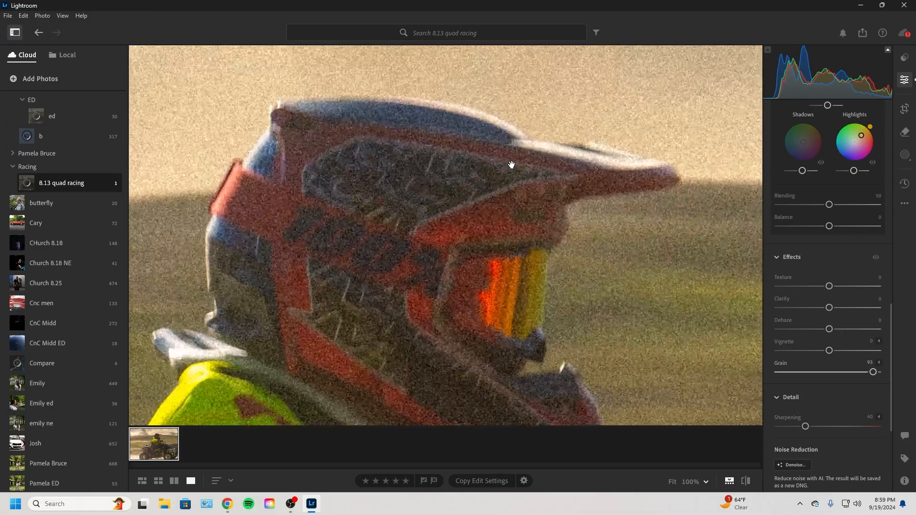
{"action": "left_click", "coordinate": [542, 182]}
{"action": "double_click", "coordinate": [875, 374]}
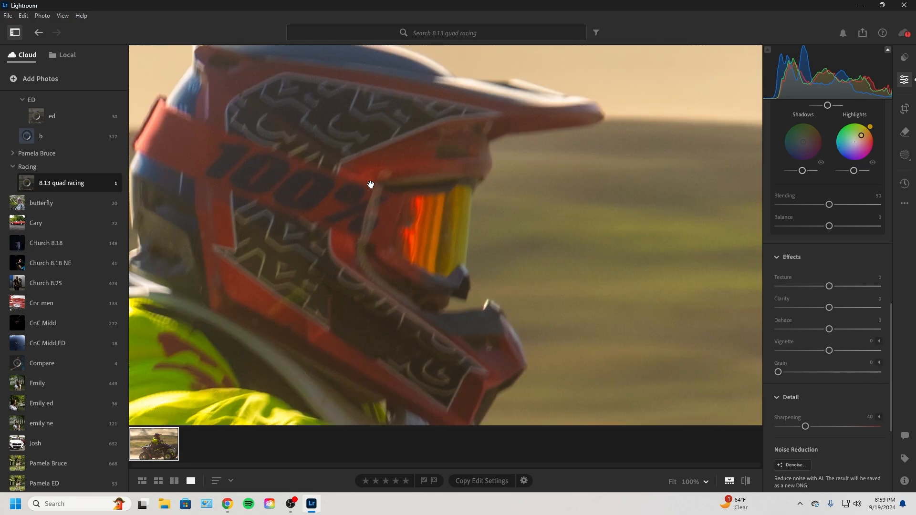
{"action": "left_click", "coordinate": [542, 332]}
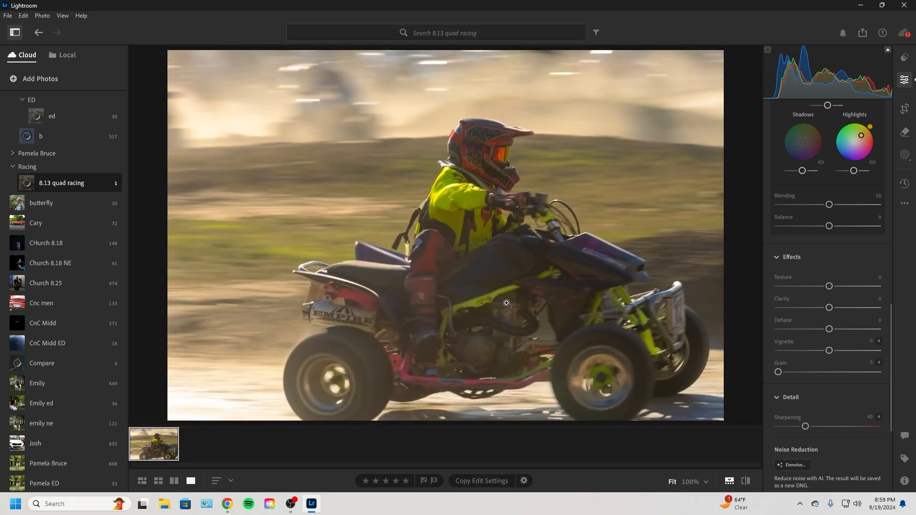
Try Sharpening at 150, inspect its effect on the helmet close-up, and restore the default amount.
{"action": "left_click", "coordinate": [510, 178]}
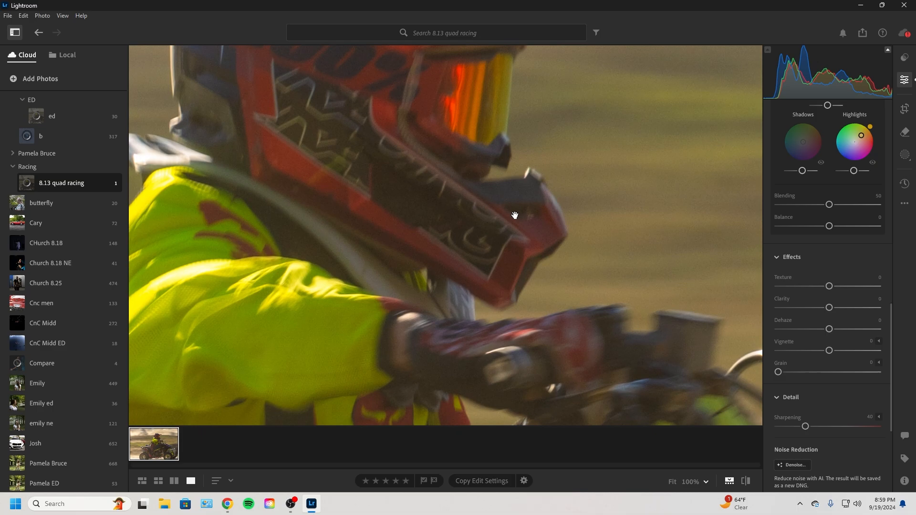
{"action": "left_click", "coordinate": [514, 215]}
{"action": "left_click_drag", "start_coordinate": [805, 426], "coordinate": [880, 426]}
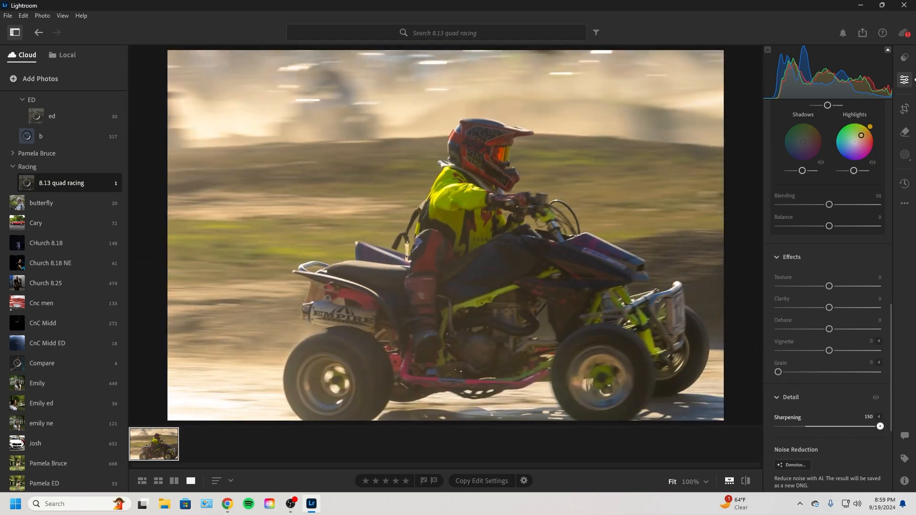
{"action": "left_click", "coordinate": [530, 160]}
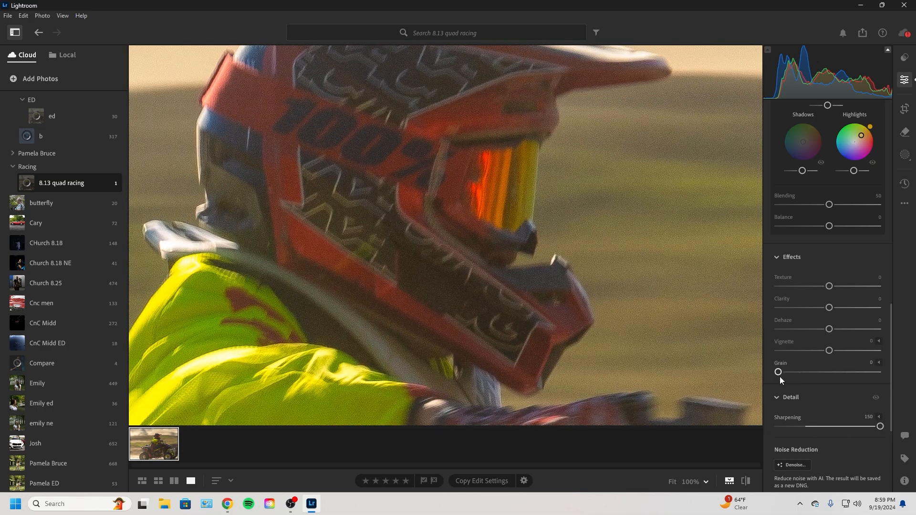
{"action": "double_click", "coordinate": [879, 426]}
{"action": "left_click_drag", "start_coordinate": [805, 427], "coordinate": [880, 425]}
{"action": "left_click_drag", "start_coordinate": [510, 181], "coordinate": [497, 205]}
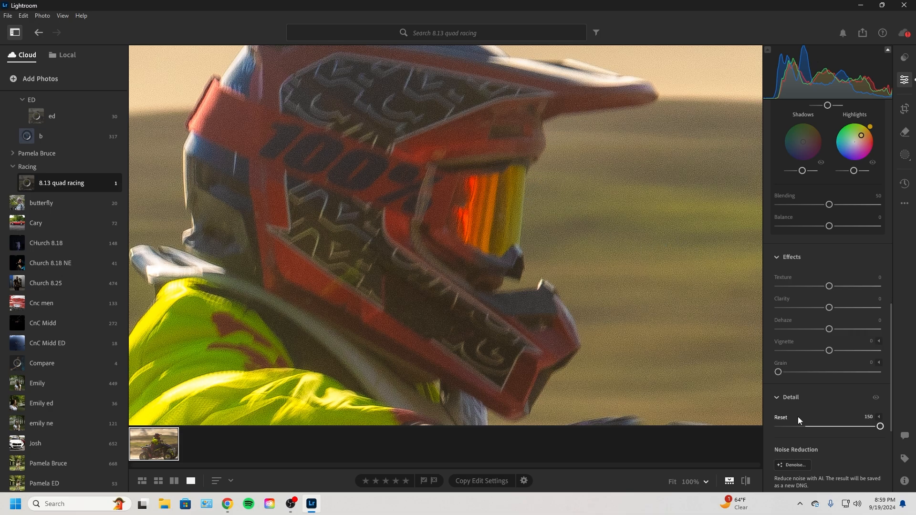
{"action": "key", "text": "ctrl+z"}
Try Sharpening at 0, check the softened helmet close-up, and undo the change.
{"action": "left_click_drag", "start_coordinate": [807, 427], "coordinate": [765, 423]}
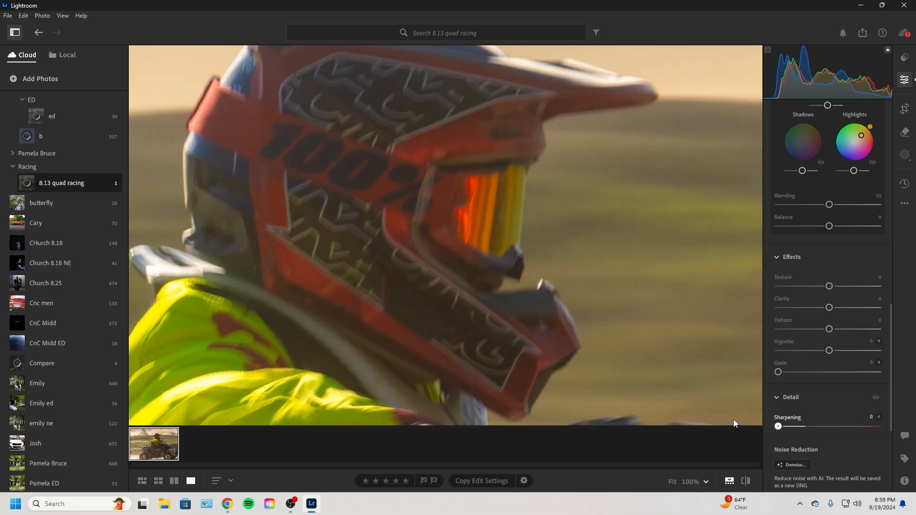
{"action": "key", "text": "ctrl+z"}
{"action": "left_click_drag", "start_coordinate": [399, 189], "coordinate": [381, 243]}
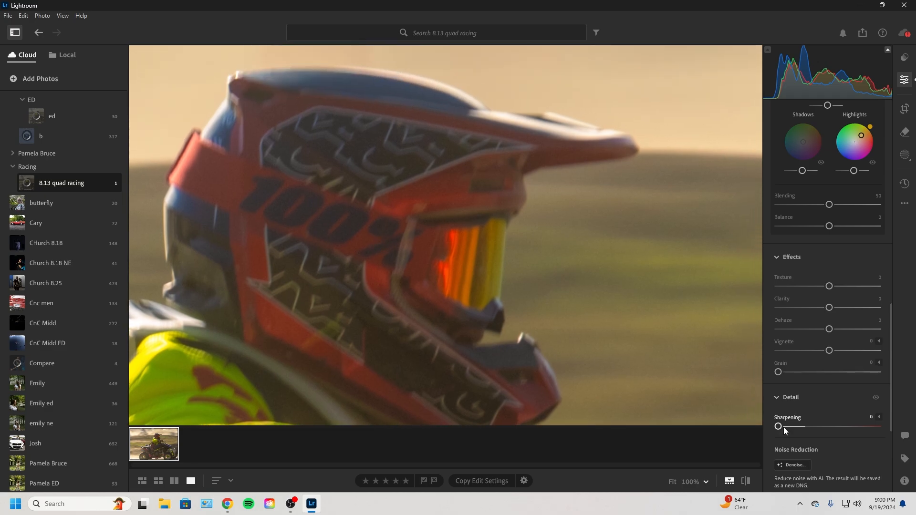
{"action": "left_click", "coordinate": [384, 215]}
Open a dark stage photo of a man holding a microphone from the CHurch 8.18 album and raise its Exposure strongly.
{"action": "scroll", "coordinate": [798, 438], "scroll_direction": "down", "scroll_amount": 3}
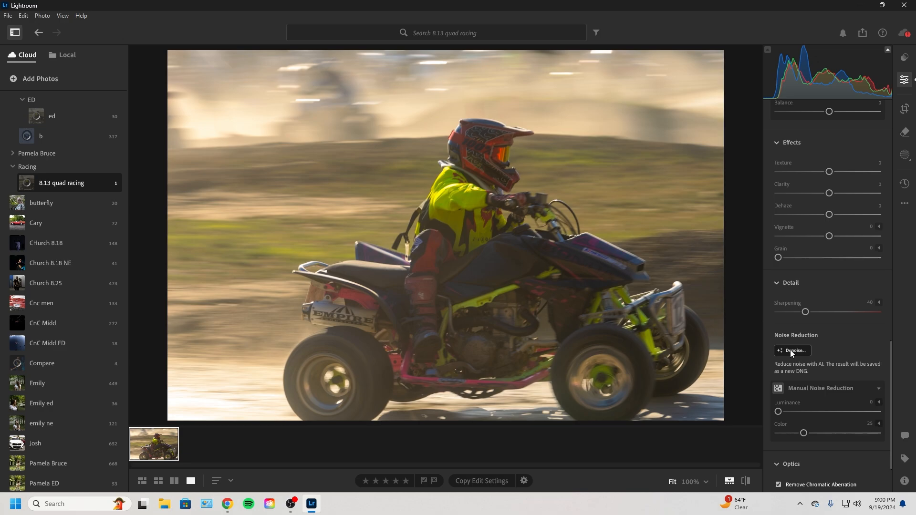
{"action": "left_click", "coordinate": [52, 264]}
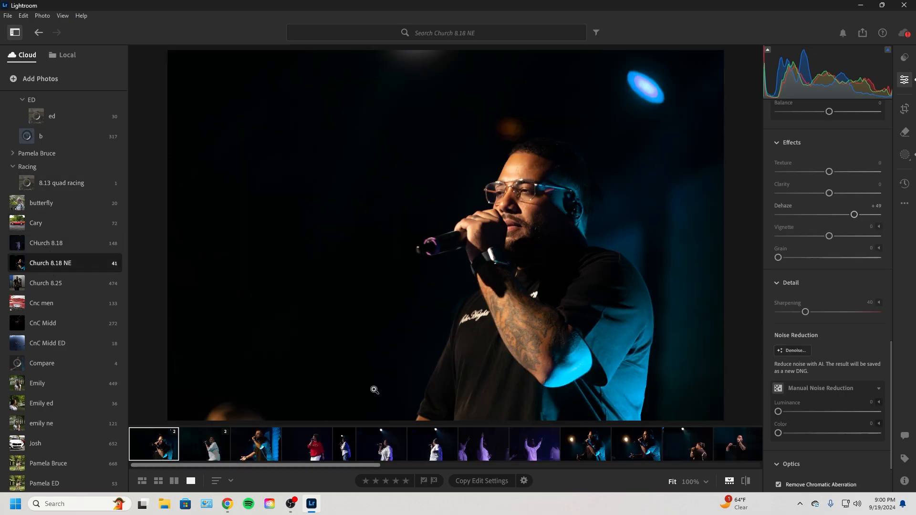
{"action": "key", "text": "Right"}
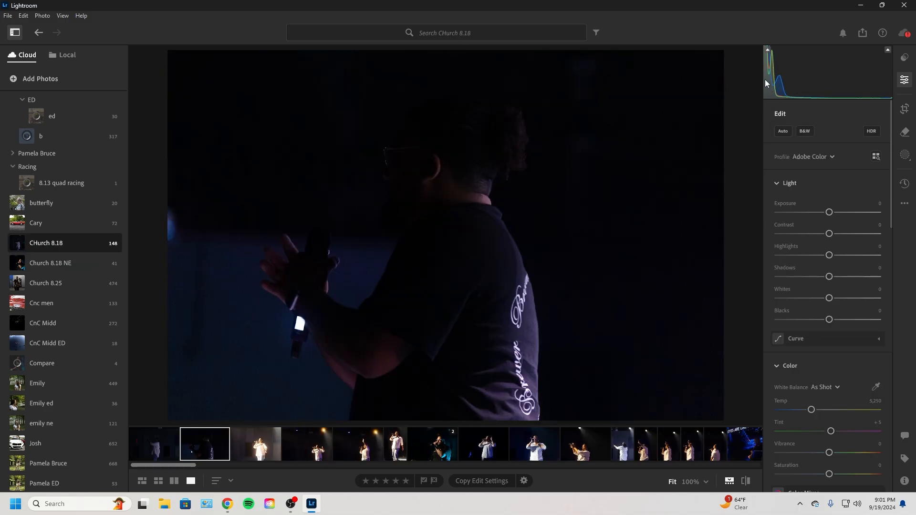
{"action": "left_click_drag", "start_coordinate": [829, 212], "coordinate": [854, 211]}
{"action": "left_click_drag", "start_coordinate": [389, 159], "coordinate": [390, 213]}
Open AI Denoise for the stage photo and show the whole frame in the Enhance preview.
{"action": "scroll", "coordinate": [834, 319], "scroll_direction": "down", "scroll_amount": 10}
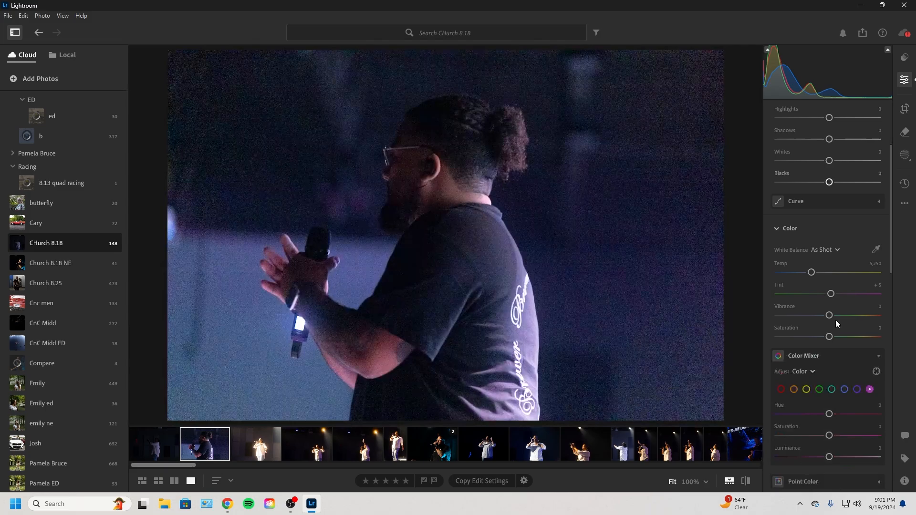
{"action": "scroll", "coordinate": [825, 343], "scroll_direction": "down", "scroll_amount": 6}
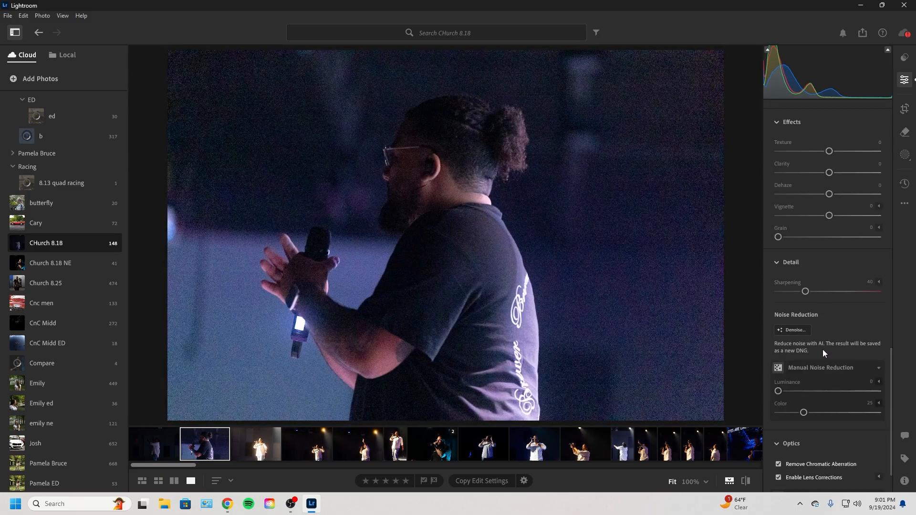
{"action": "left_click", "coordinate": [788, 330]}
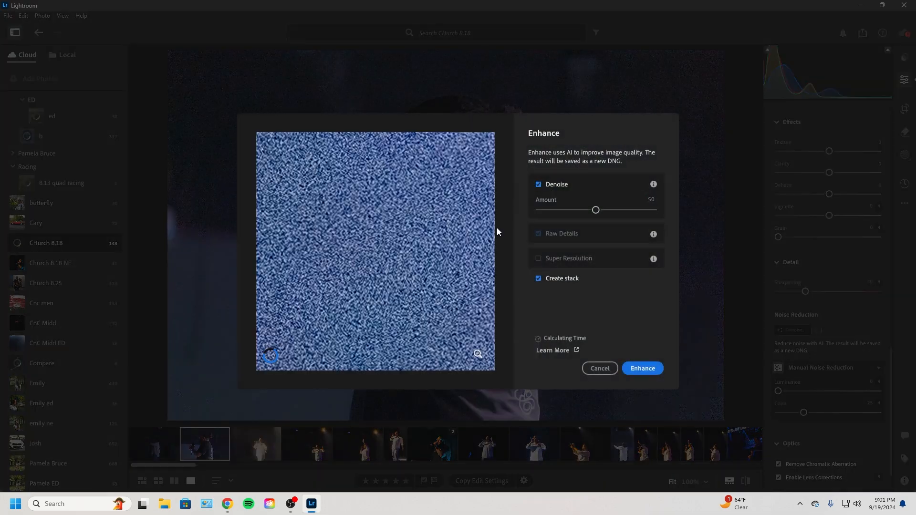
{"action": "left_click", "coordinate": [478, 356]}
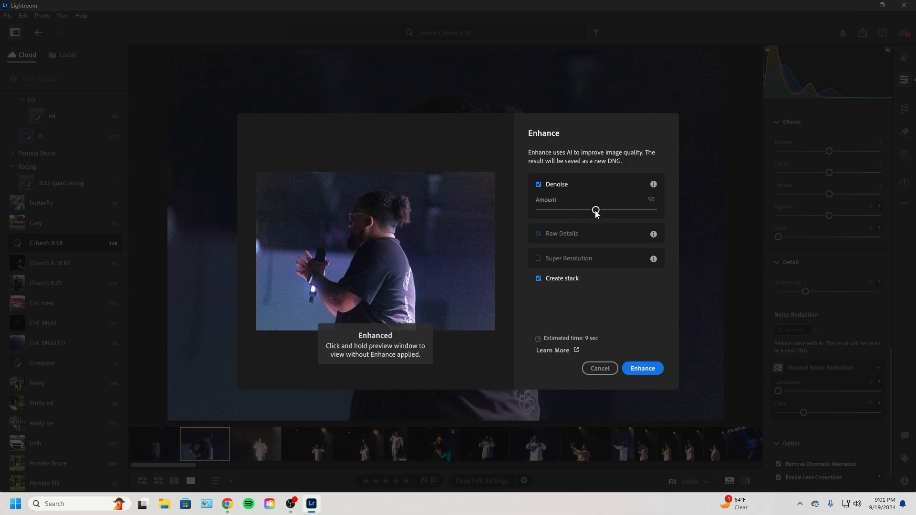
Try a Denoise amount of 100 and inspect the man's glasses and face up close in the preview.
{"action": "left_click_drag", "start_coordinate": [595, 211], "coordinate": [712, 207]}
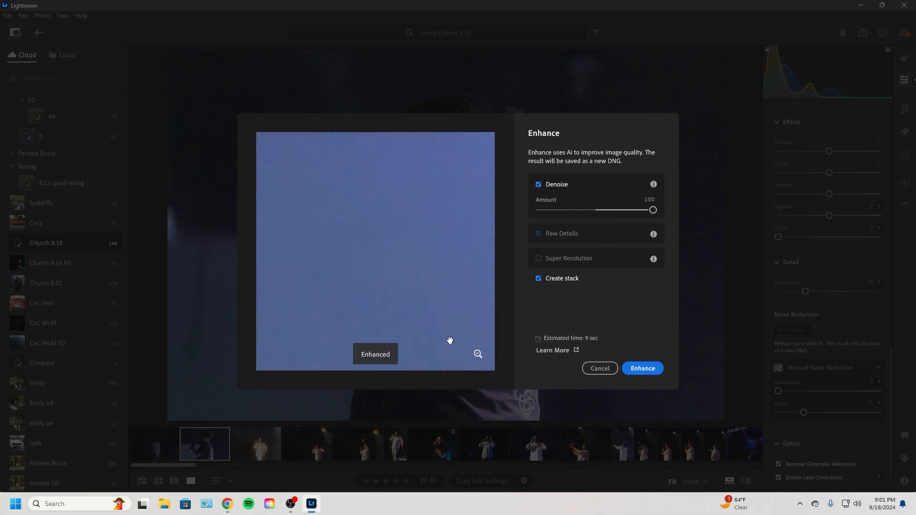
{"action": "left_click", "coordinate": [480, 353]}
{"action": "left_click", "coordinate": [355, 221]}
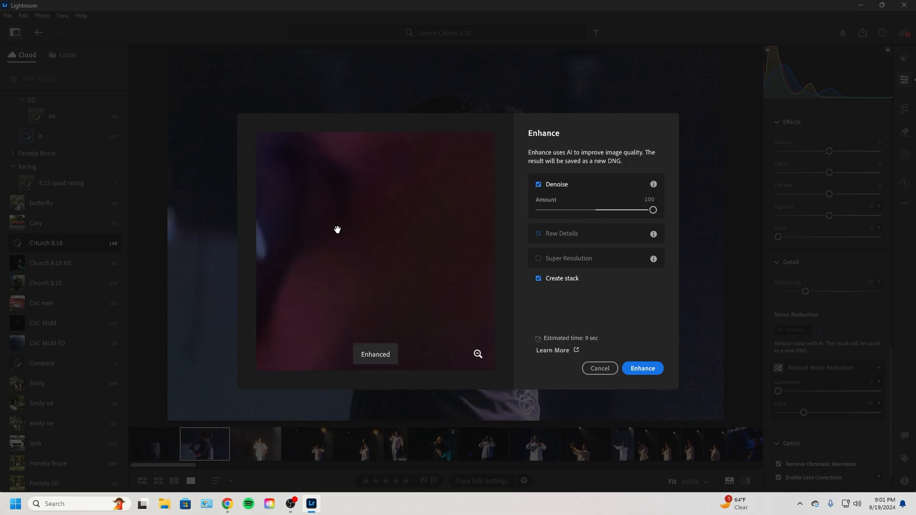
{"action": "left_click_drag", "start_coordinate": [337, 230], "coordinate": [536, 199]}
{"action": "left_click_drag", "start_coordinate": [433, 218], "coordinate": [350, 286]}
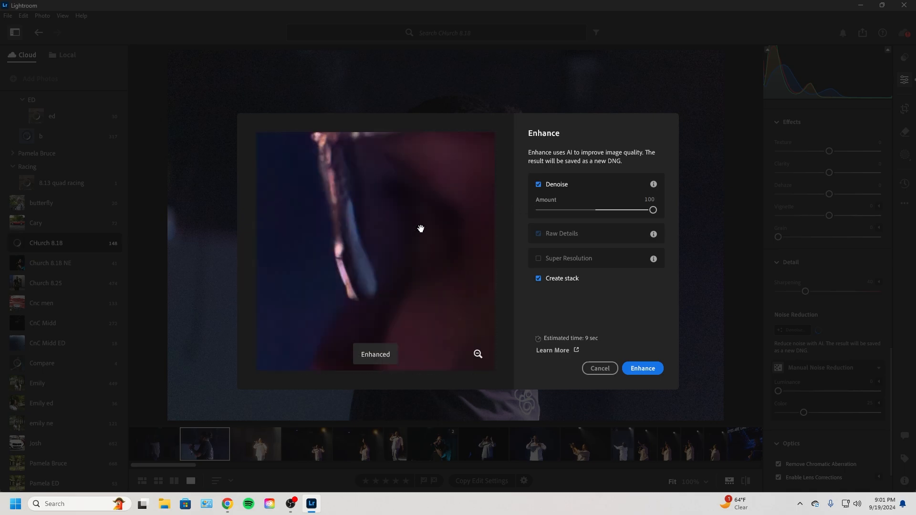
{"action": "left_click_drag", "start_coordinate": [412, 219], "coordinate": [432, 214]}
Set the Denoise amount to 52, check the glasses in the preview, and generate the enhanced DNG.
{"action": "left_click_drag", "start_coordinate": [652, 210], "coordinate": [598, 210]}
{"action": "left_click_drag", "start_coordinate": [356, 230], "coordinate": [441, 200]}
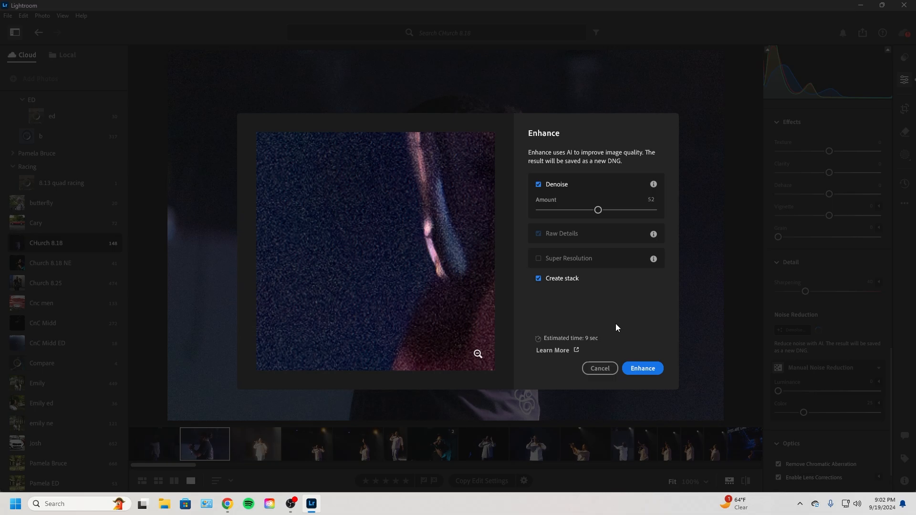
{"action": "left_click", "coordinate": [634, 370]}
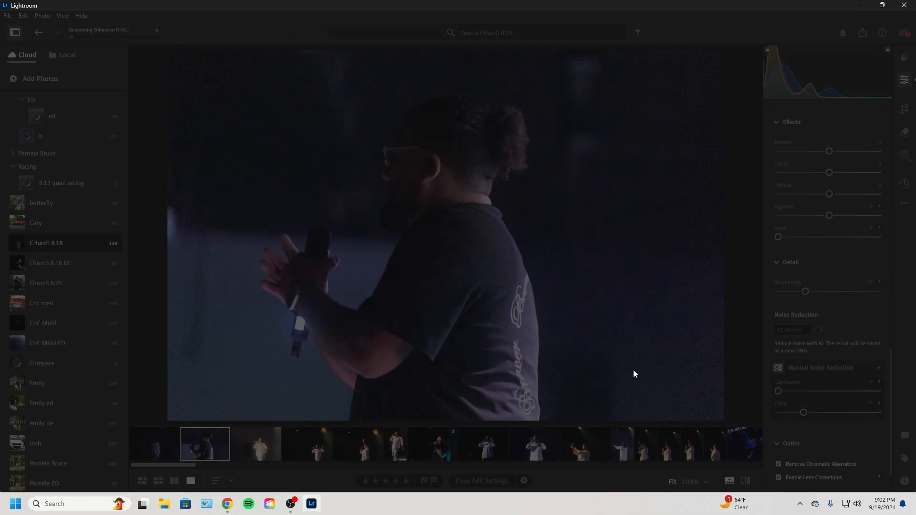
Inspect the denoised photo up close around the man's glasses and face, and return to the full view.
{"action": "left_click", "coordinate": [399, 171]}
{"action": "left_click_drag", "start_coordinate": [399, 167], "coordinate": [468, 239]}
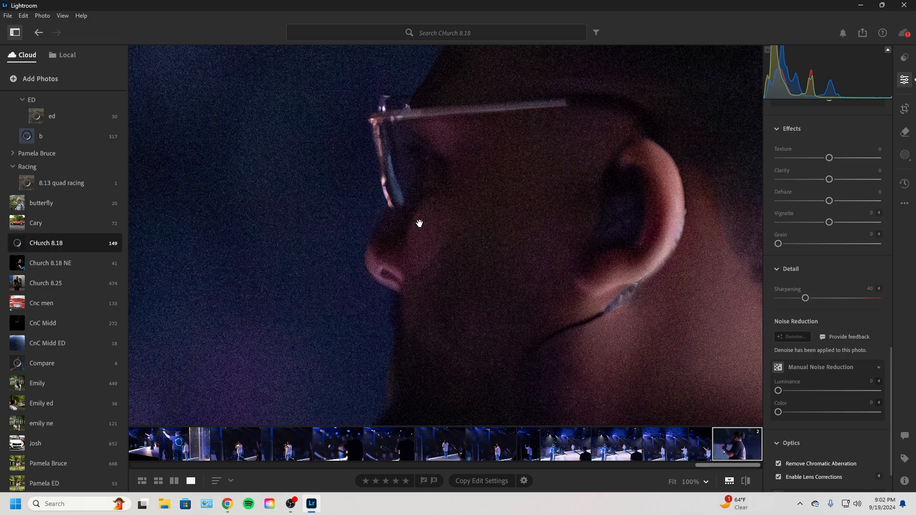
{"action": "left_click", "coordinate": [433, 152]}
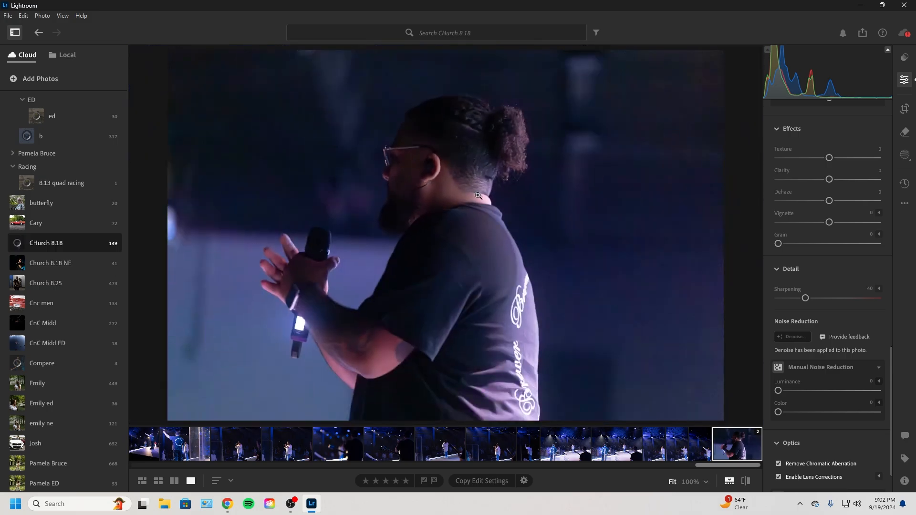
Reset the denoised photo's Exposure and raise it to +1.68.
{"action": "scroll", "coordinate": [832, 157], "scroll_direction": "up", "scroll_amount": 10}
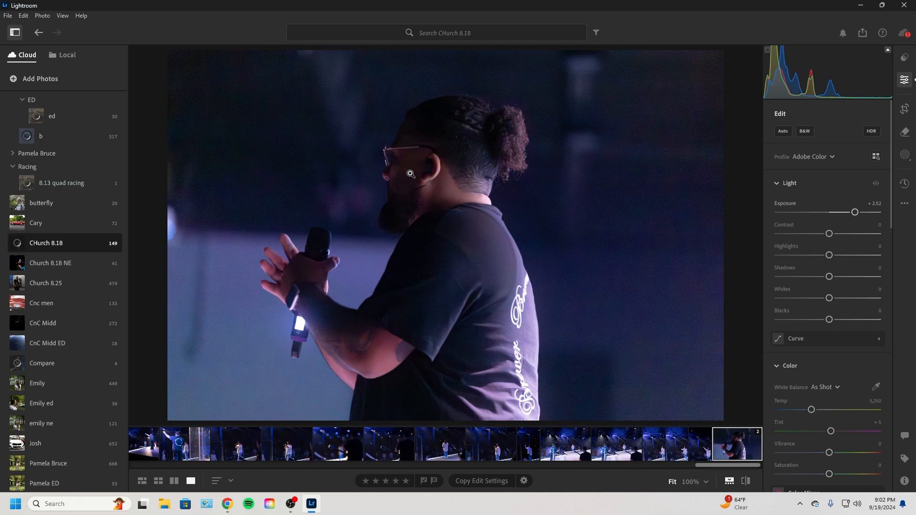
{"action": "double_click", "coordinate": [853, 212]}
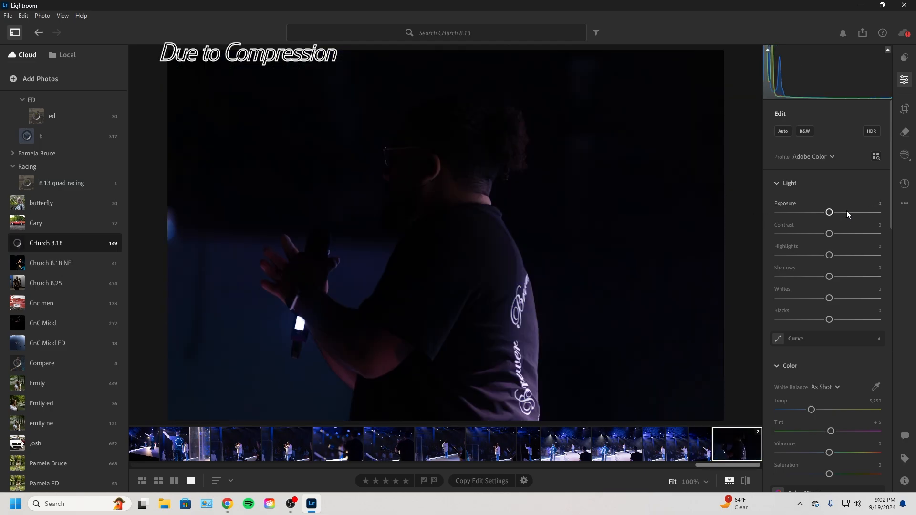
{"action": "left_click_drag", "start_coordinate": [829, 212], "coordinate": [848, 214]}
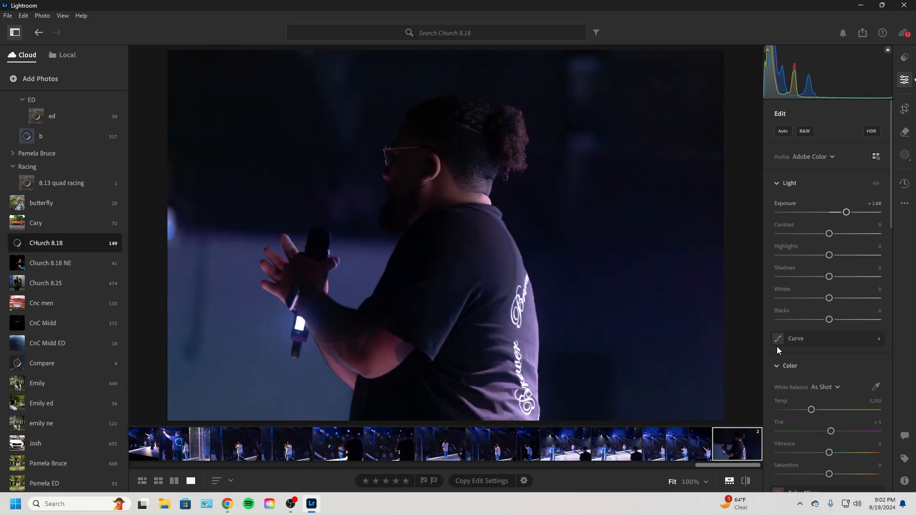
Ungroup the stack that holds the original and the denoised stage photo.
{"action": "right_click", "coordinate": [730, 434]}
{"action": "left_click", "coordinate": [701, 447]}
{"action": "right_click", "coordinate": [727, 433]}
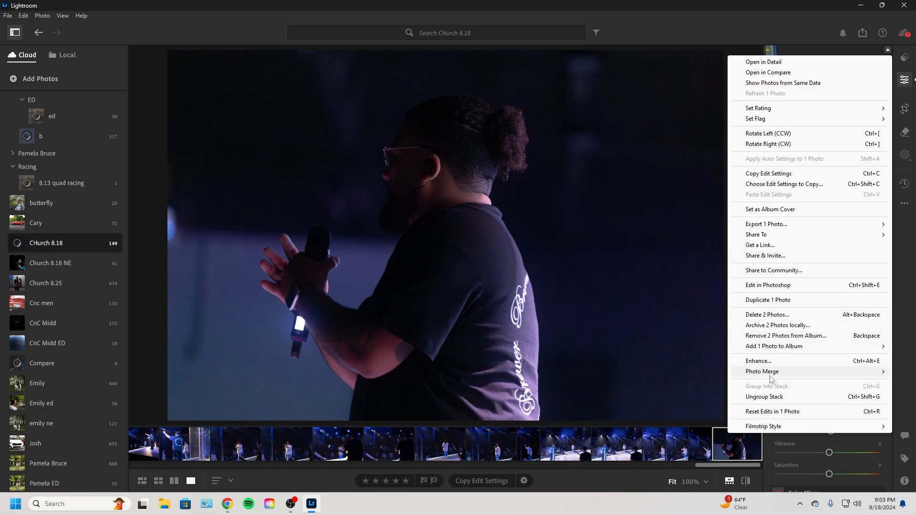
{"action": "left_click", "coordinate": [767, 397]}
{"action": "left_click", "coordinate": [489, 298]}
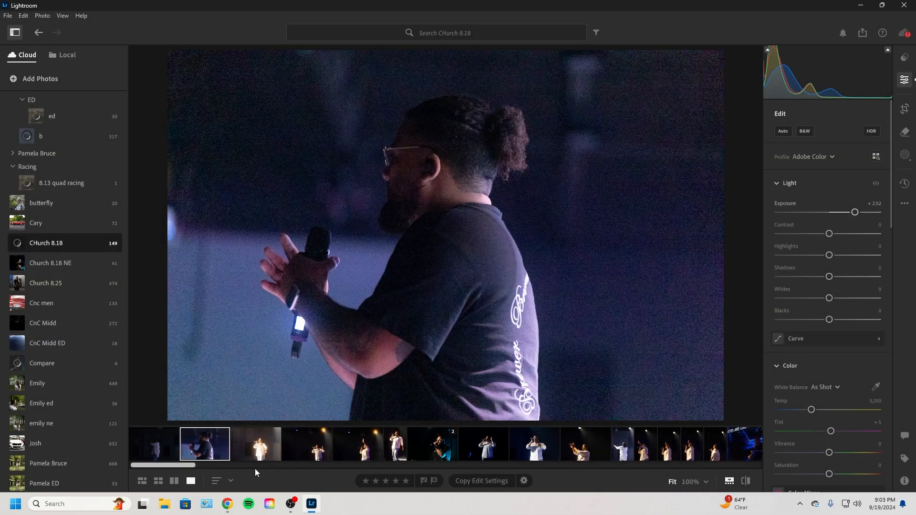
Open the denoised copy at the end of the album and compare it side by side with the noisy original.
{"action": "left_click_drag", "start_coordinate": [170, 465], "coordinate": [771, 456]}
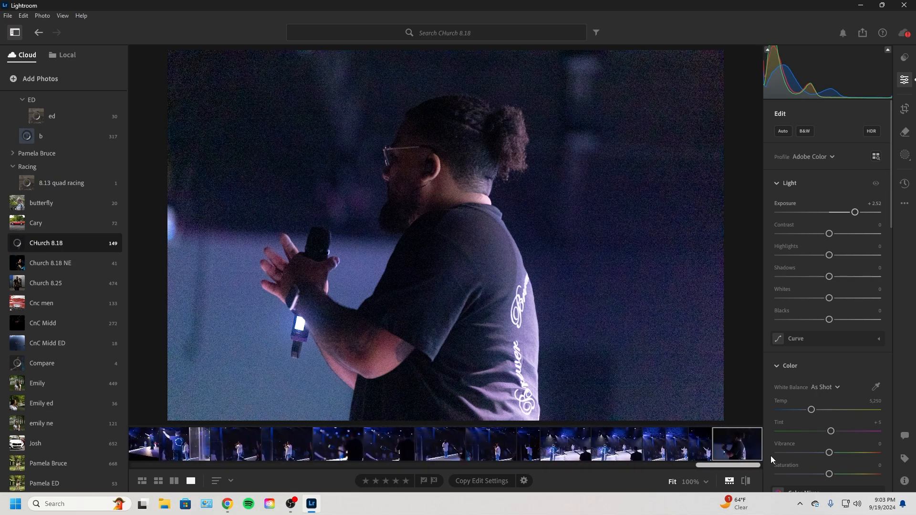
{"action": "left_click", "coordinate": [734, 445]}
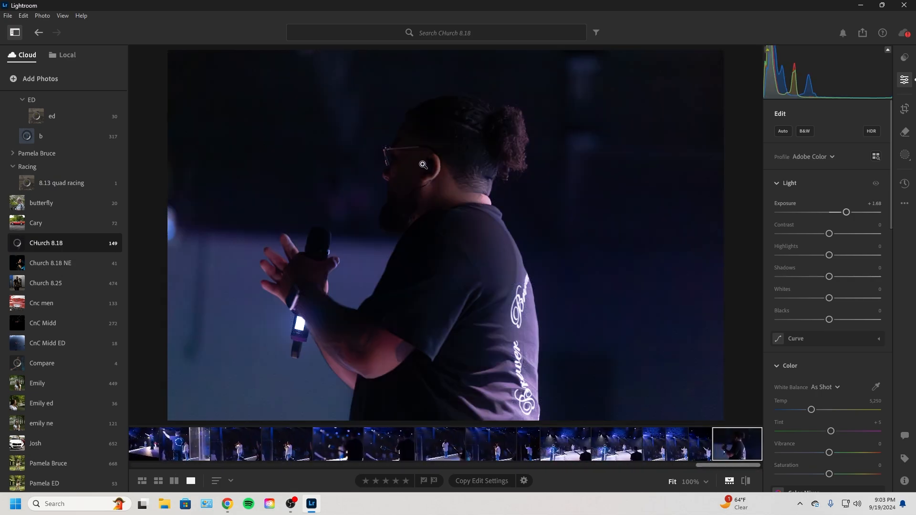
{"action": "left_click_drag", "start_coordinate": [729, 466], "coordinate": [653, 467]}
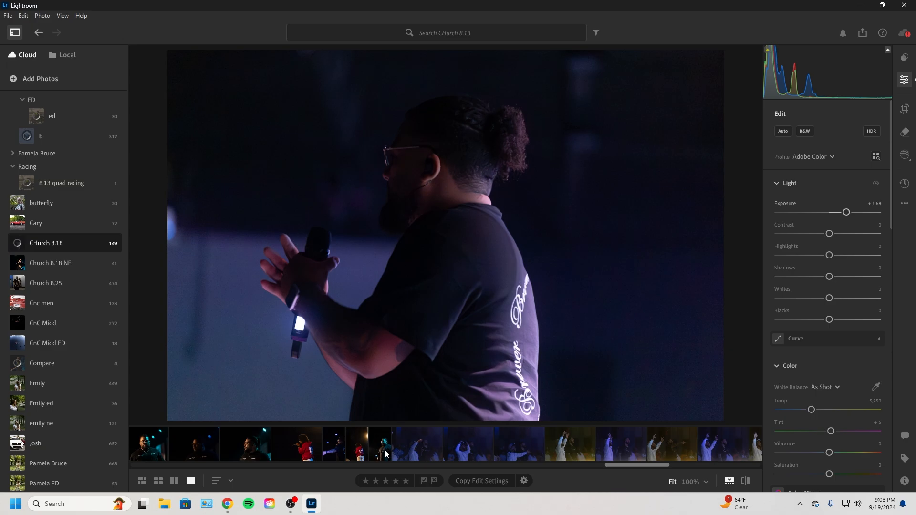
{"action": "left_click", "coordinate": [174, 481]}
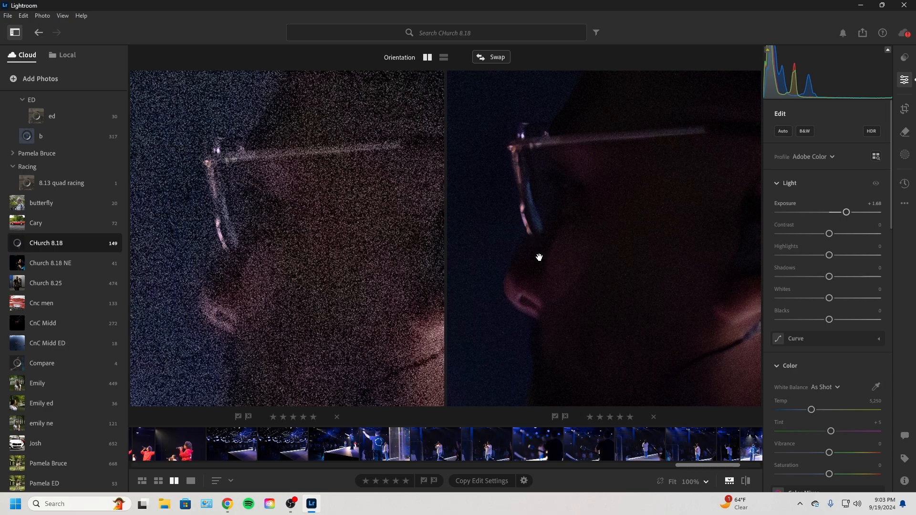
Open the 8.13 quad racing photo in single view and examine the rider's helmet up close for noise.
{"action": "left_click", "coordinate": [62, 182]}
{"action": "left_click", "coordinate": [190, 480]}
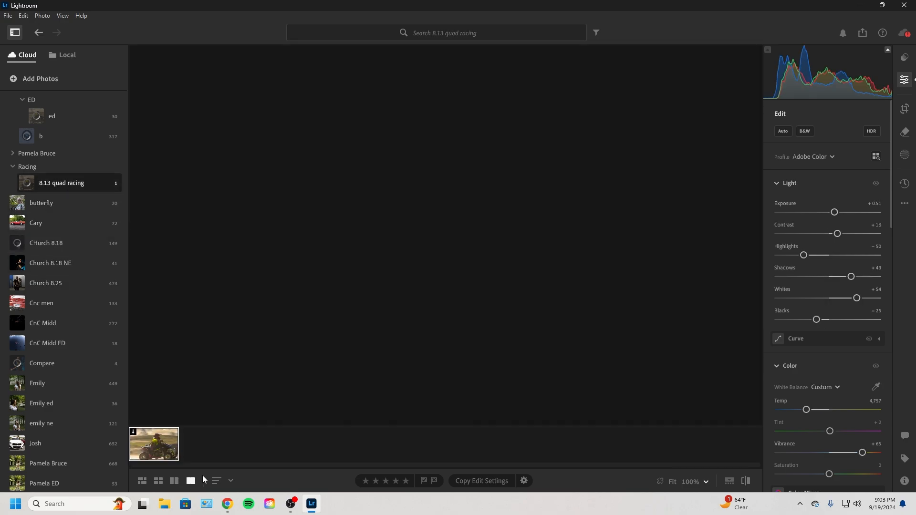
{"action": "left_click", "coordinate": [423, 388]}
{"action": "left_click", "coordinate": [492, 149]}
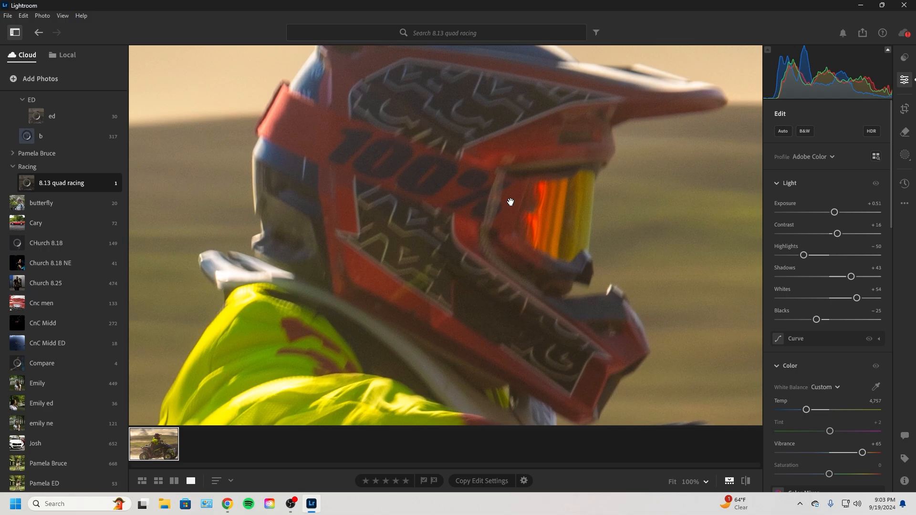
{"action": "left_click", "coordinate": [515, 206]}
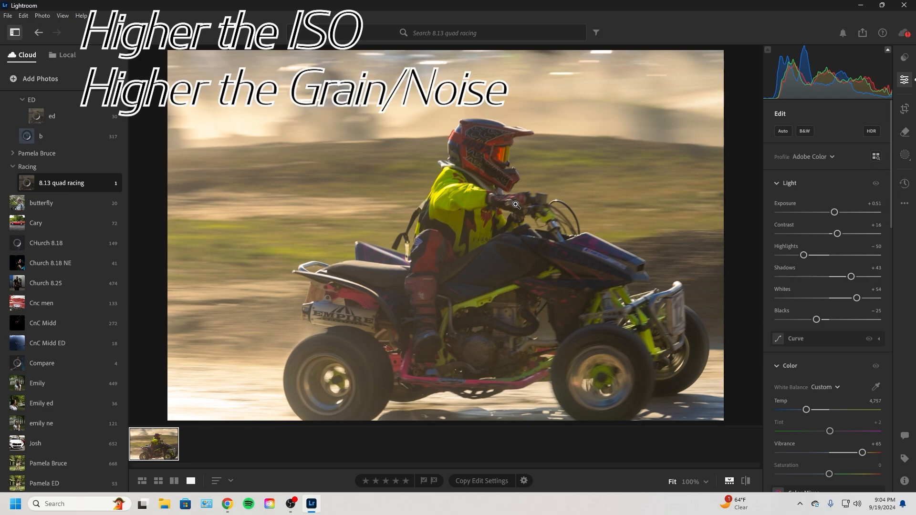
{"action": "left_click", "coordinate": [510, 205]}
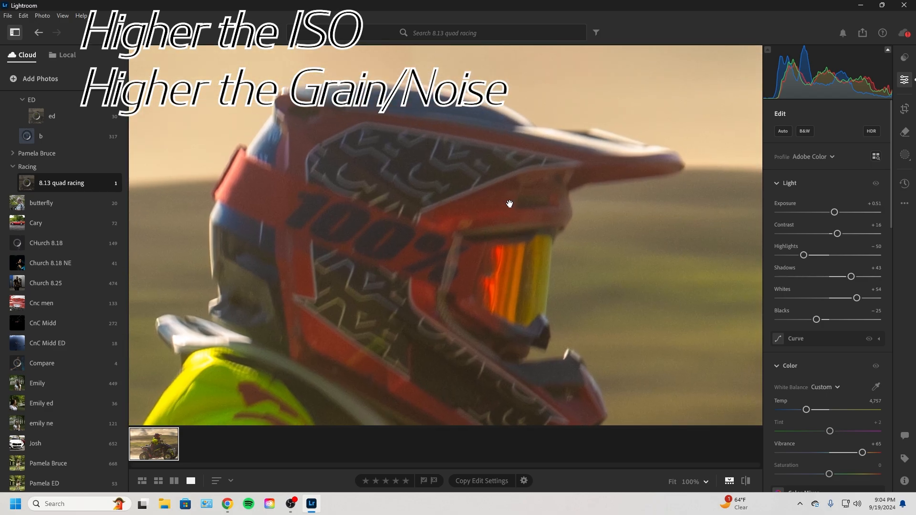
{"action": "left_click", "coordinate": [503, 210]}
{"action": "scroll", "coordinate": [812, 331], "scroll_direction": "down", "scroll_amount": 10}
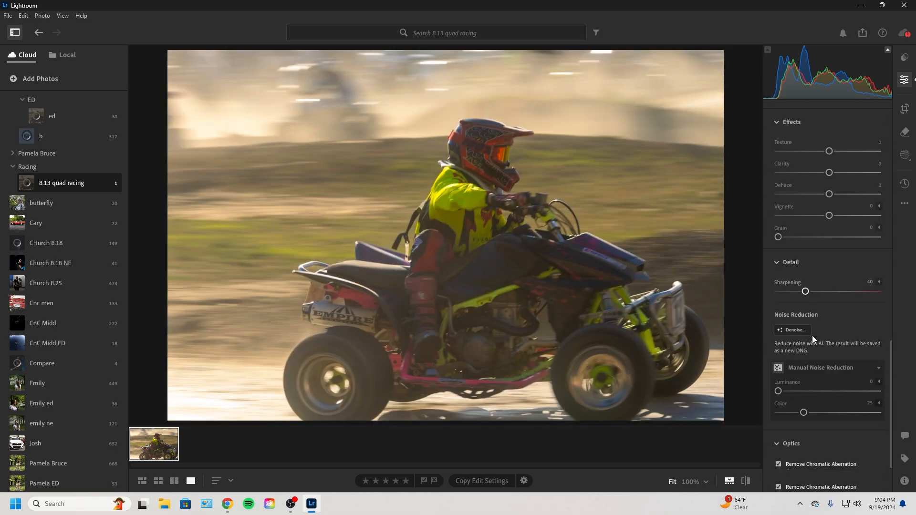
{"action": "left_click", "coordinate": [479, 139]}
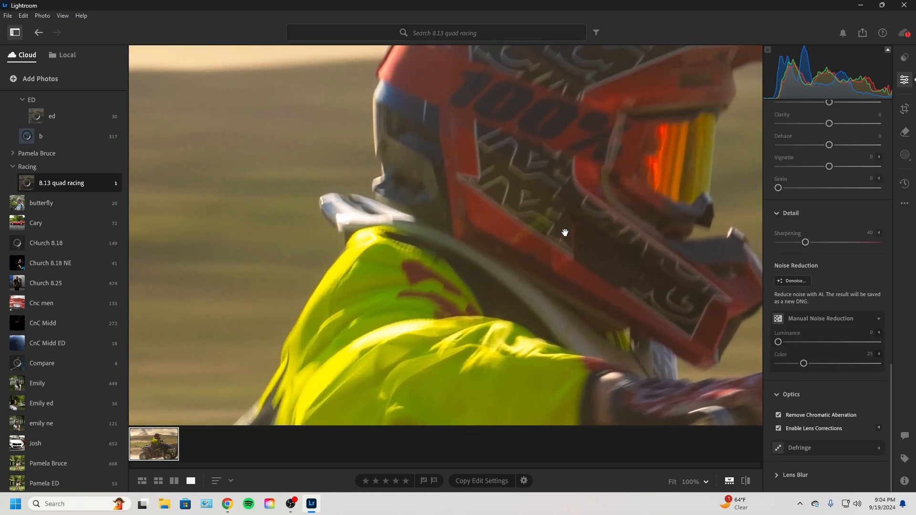
{"action": "left_click", "coordinate": [685, 253]}
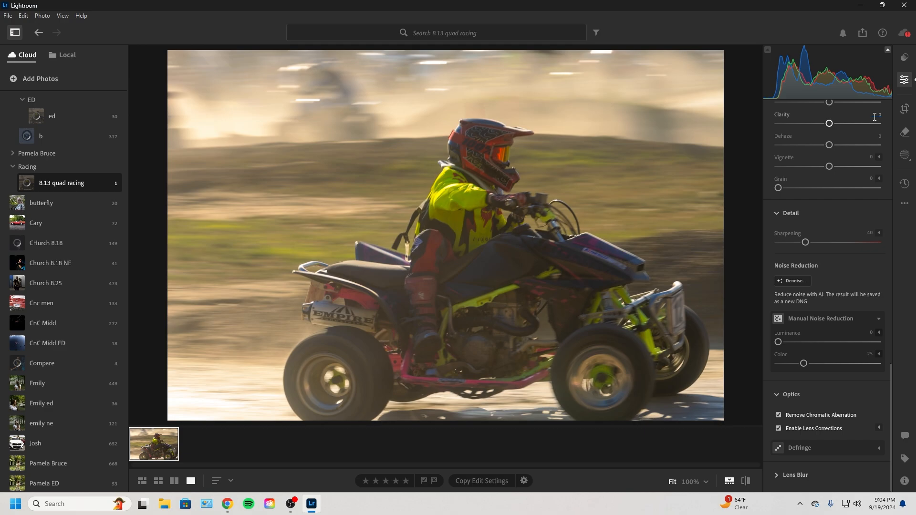
Auto-straighten the quad photo in the Crop tool and try levelling it along the hill line behind the rider.
{"action": "left_click", "coordinate": [903, 112]}
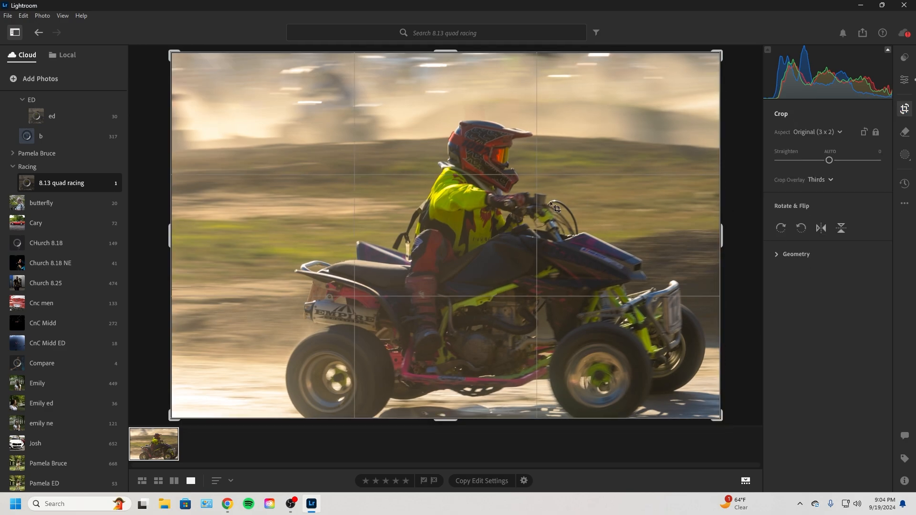
{"action": "left_click", "coordinate": [830, 151]}
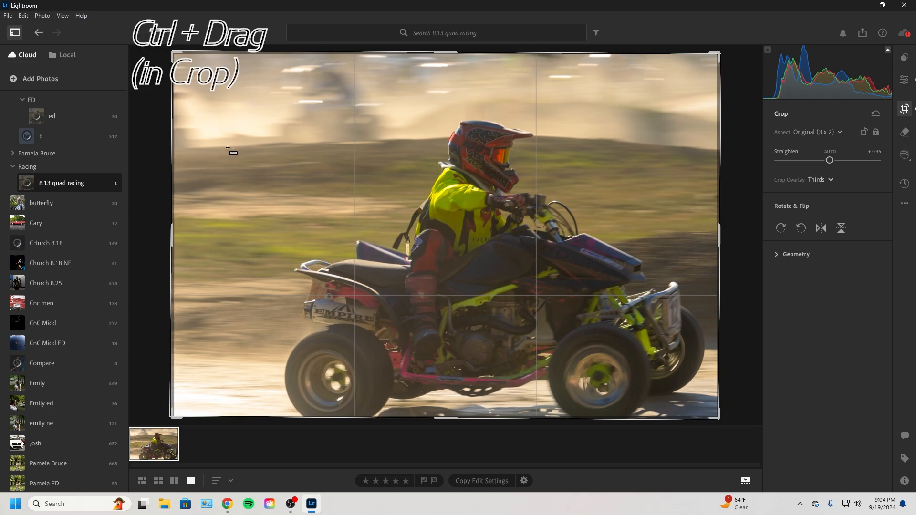
{"action": "left_click_drag", "start_coordinate": [228, 146], "coordinate": [713, 154]}
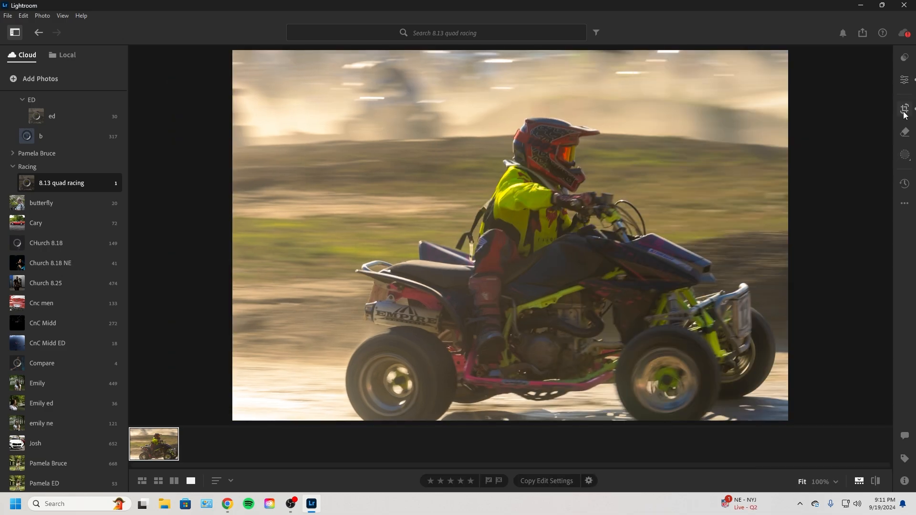
{"action": "left_click", "coordinate": [905, 80]}
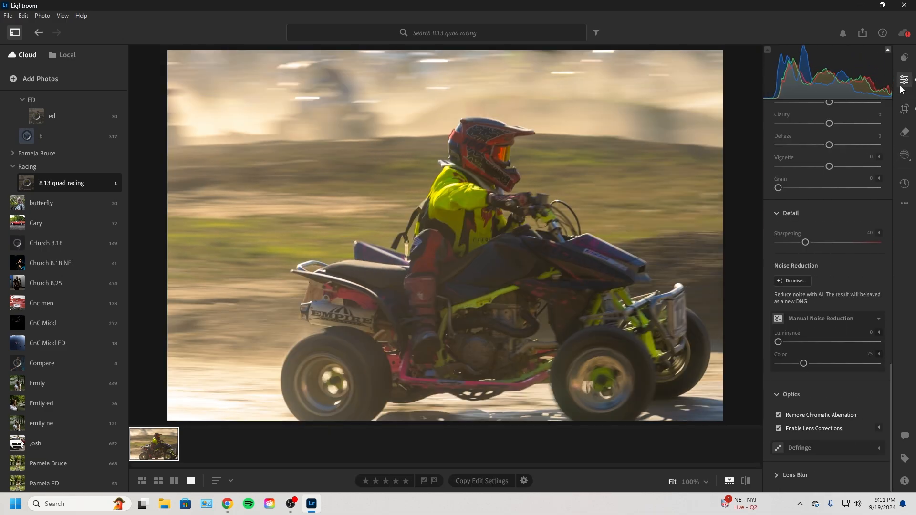
{"action": "left_click", "coordinate": [904, 108]}
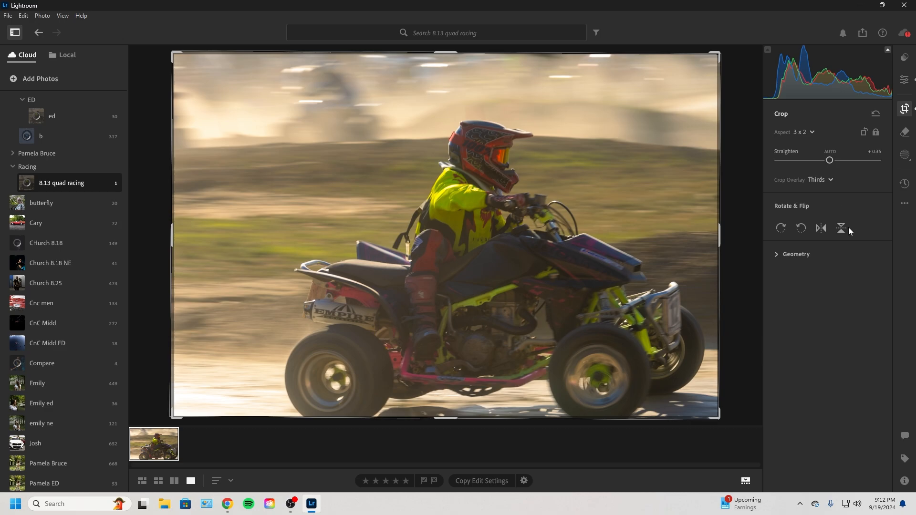
Create a linear gradient mask on the quad photo, rising from the bottom edge to about the height of the seat.
{"action": "left_click", "coordinate": [905, 155]}
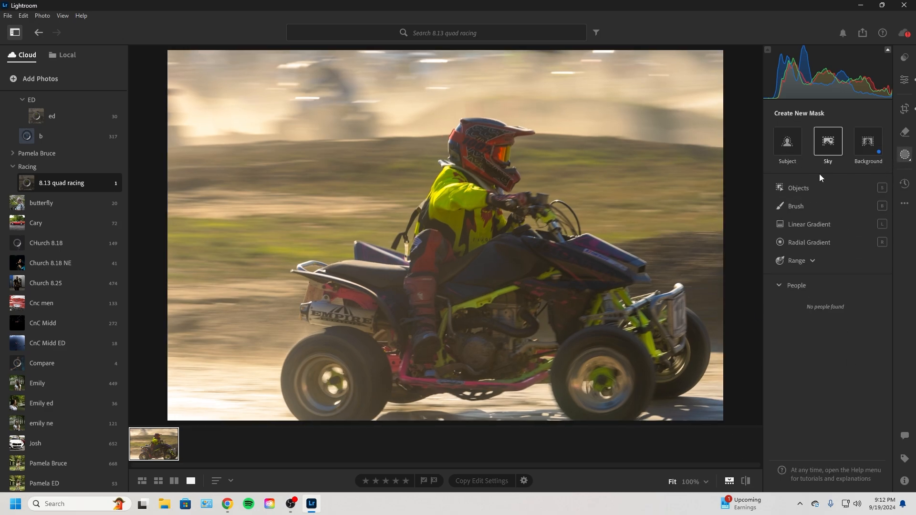
{"action": "left_click", "coordinate": [791, 217]}
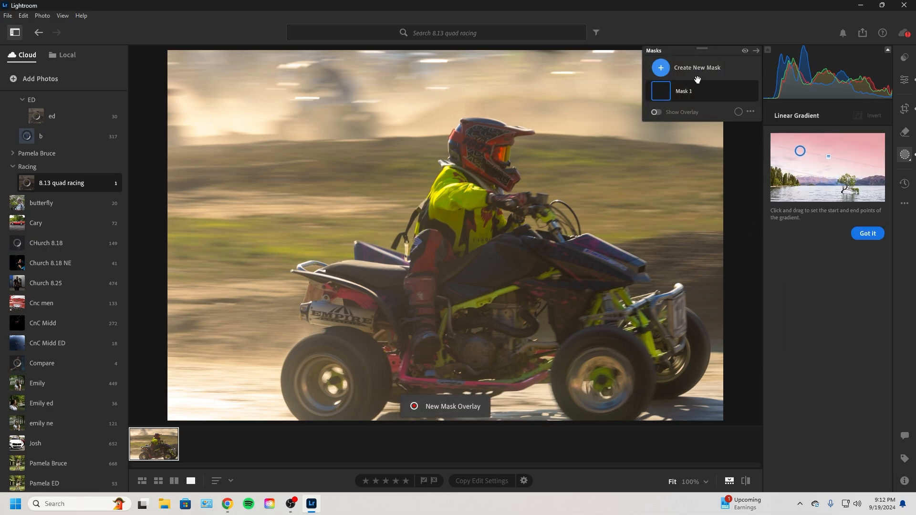
{"action": "left_click", "coordinate": [695, 68]}
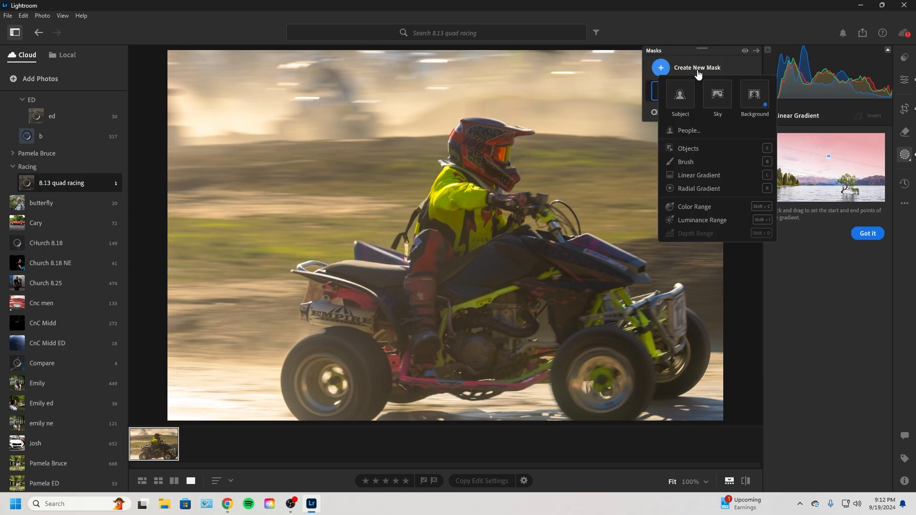
{"action": "left_click", "coordinate": [694, 176]}
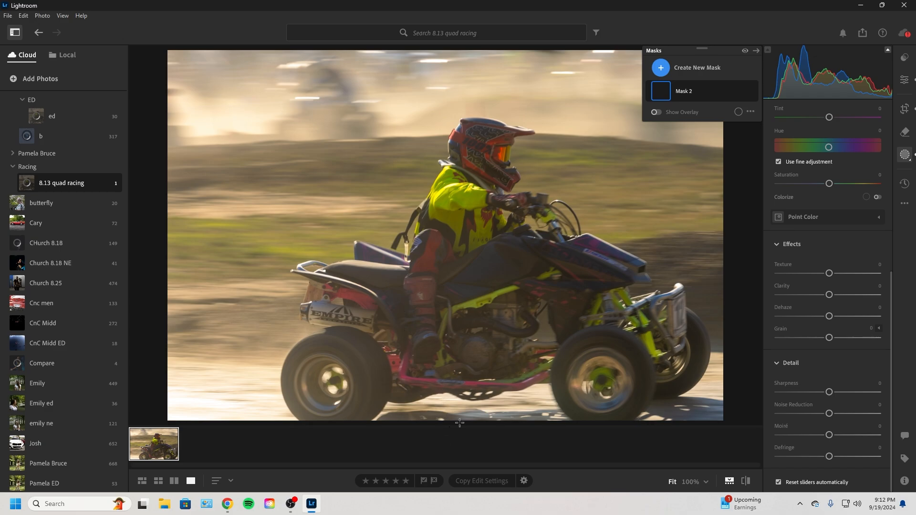
{"action": "left_click_drag", "start_coordinate": [459, 423], "coordinate": [466, 317]}
Set the bottom gradient mask's Exposure to -0.52 to darken the foreground dirt.
{"action": "scroll", "coordinate": [800, 240], "scroll_direction": "up", "scroll_amount": 5}
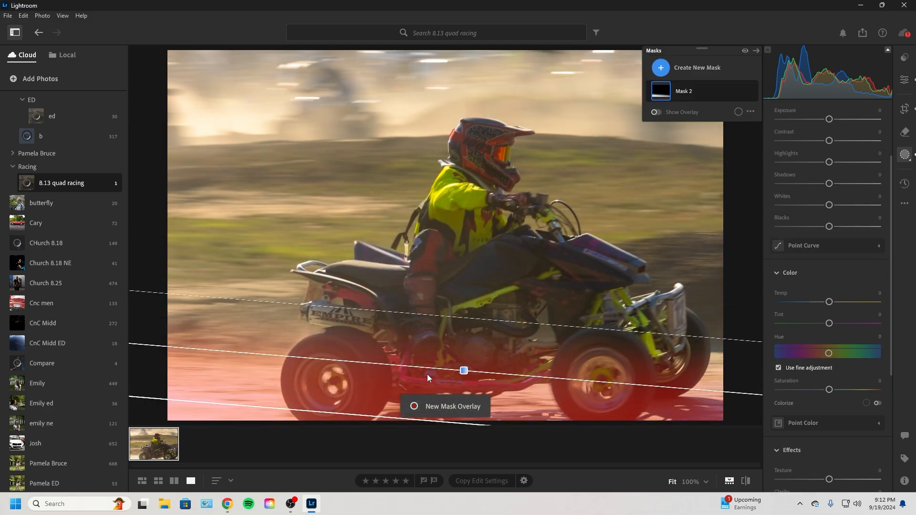
{"action": "scroll", "coordinate": [821, 227], "scroll_direction": "up", "scroll_amount": 2}
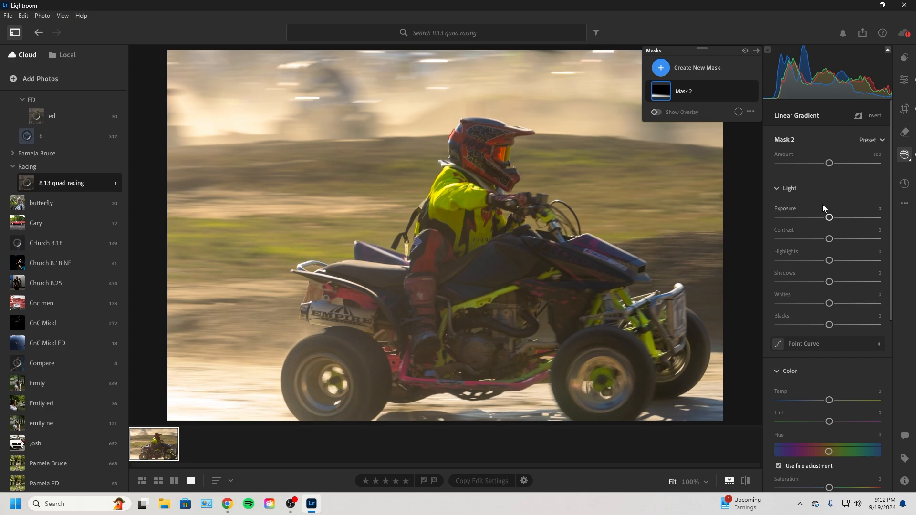
{"action": "mouse_move", "coordinate": [829, 218]}
{"action": "left_mouse_down"}
{"action": "mouse_move", "coordinate": [841, 218]}
{"action": "mouse_move", "coordinate": [818, 222]}
{"action": "left_mouse_up"}
{"action": "double_click", "coordinate": [842, 218]}
Add a second linear gradient mask inward from the photo's left edge and try different Exposure values on it.
{"action": "left_click", "coordinate": [667, 67]}
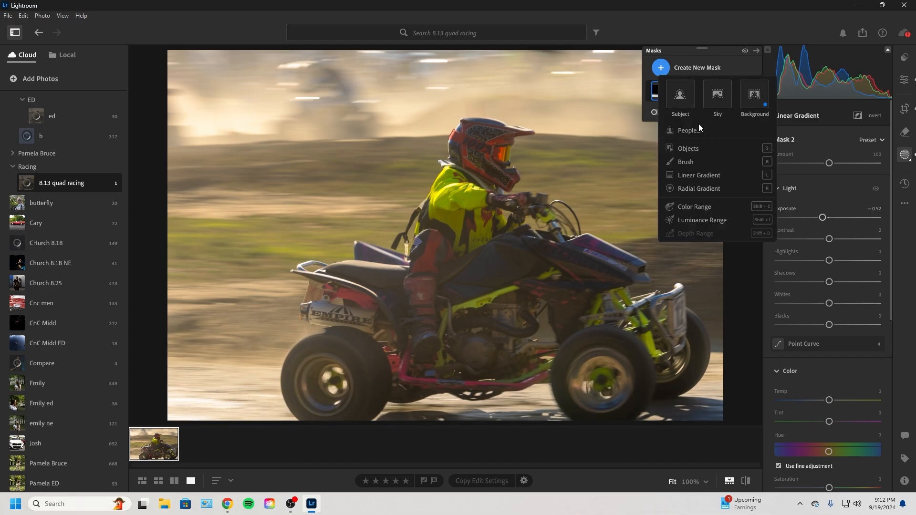
{"action": "left_click", "coordinate": [700, 173]}
{"action": "left_click_drag", "start_coordinate": [160, 233], "coordinate": [303, 260]}
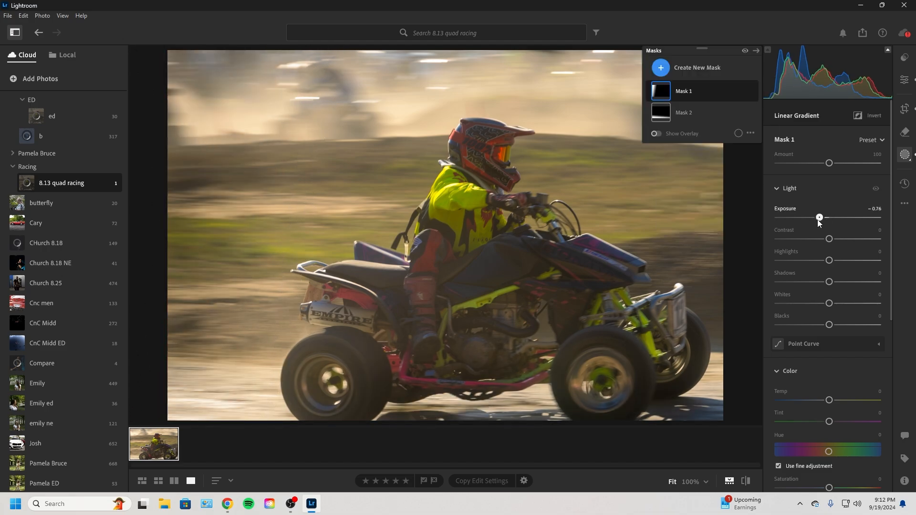
{"action": "left_click_drag", "start_coordinate": [817, 220], "coordinate": [839, 221]}
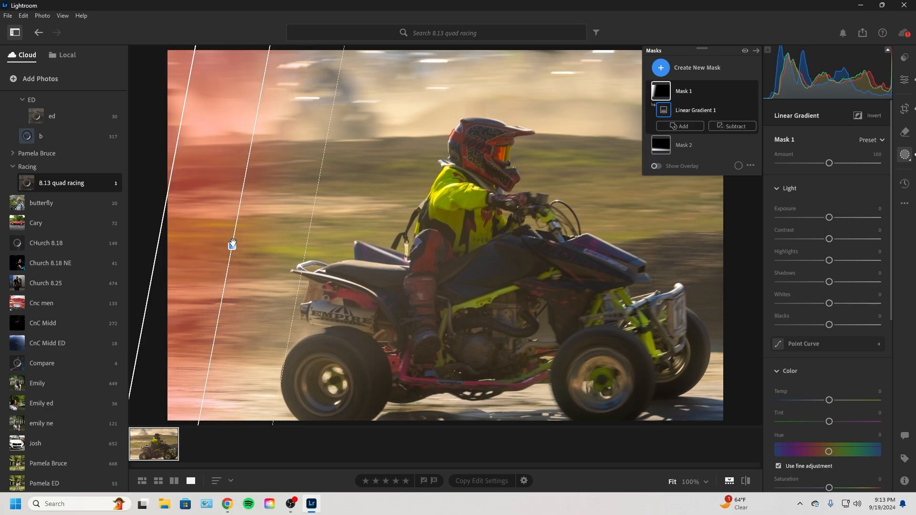
Move the left-side gradient across to the rider and subtract the subject from its mask.
{"action": "left_click_drag", "start_coordinate": [233, 244], "coordinate": [517, 242]}
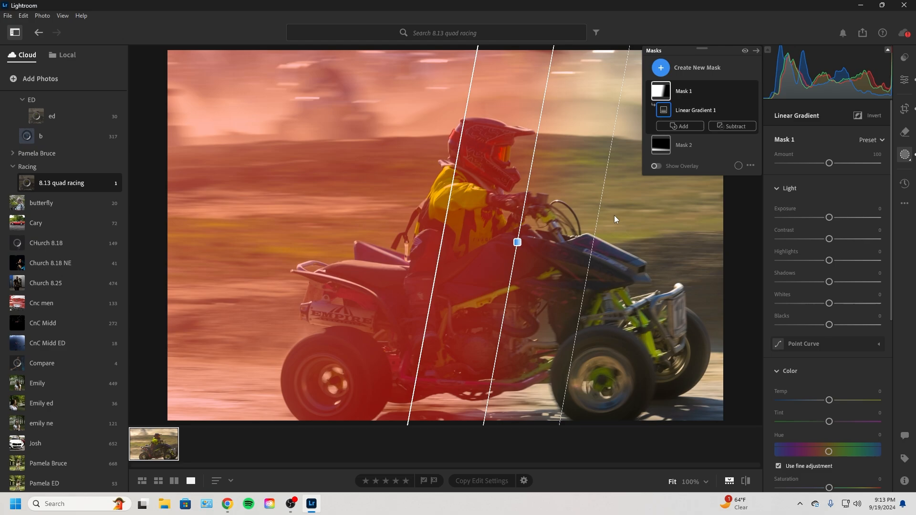
{"action": "left_click", "coordinate": [735, 126]}
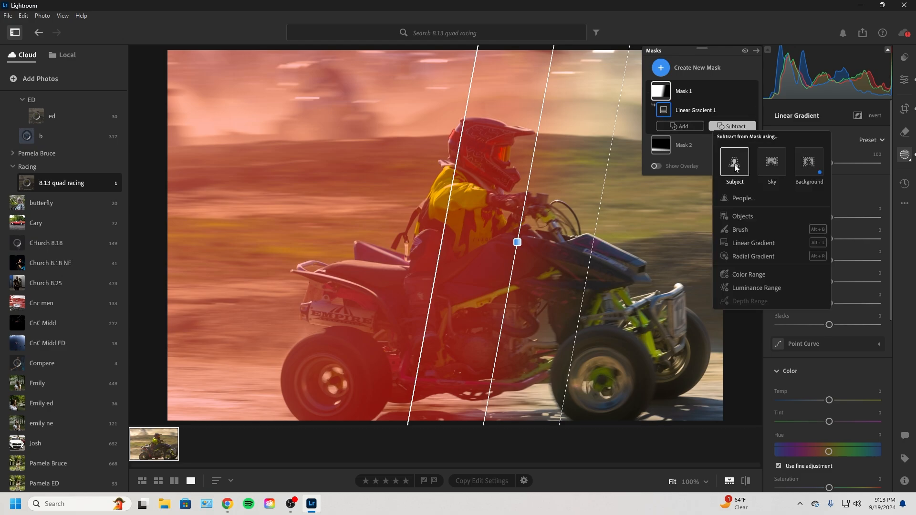
{"action": "left_click", "coordinate": [734, 165]}
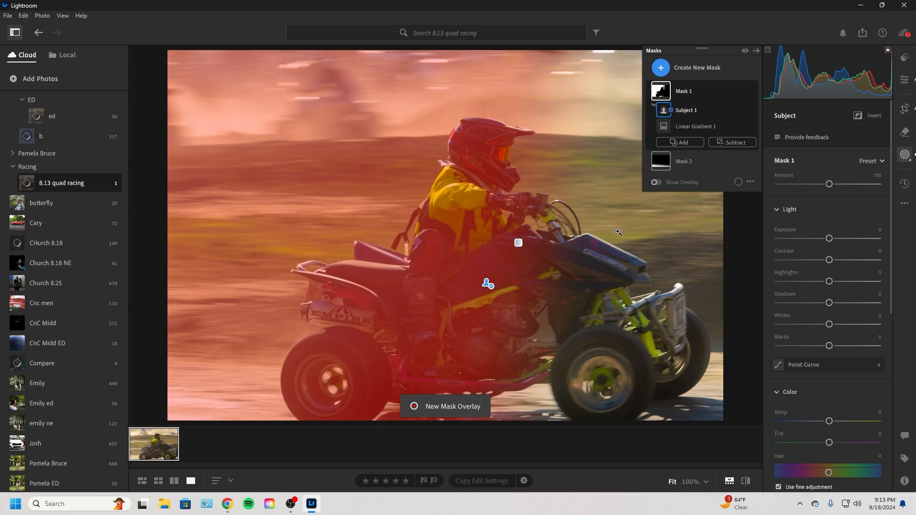
Try a strongly lowered Exposure on the subject-free gradient, undo it and delete that mask.
{"action": "left_click_drag", "start_coordinate": [823, 237], "coordinate": [797, 244]}
{"action": "key", "text": "ctrl+z"}
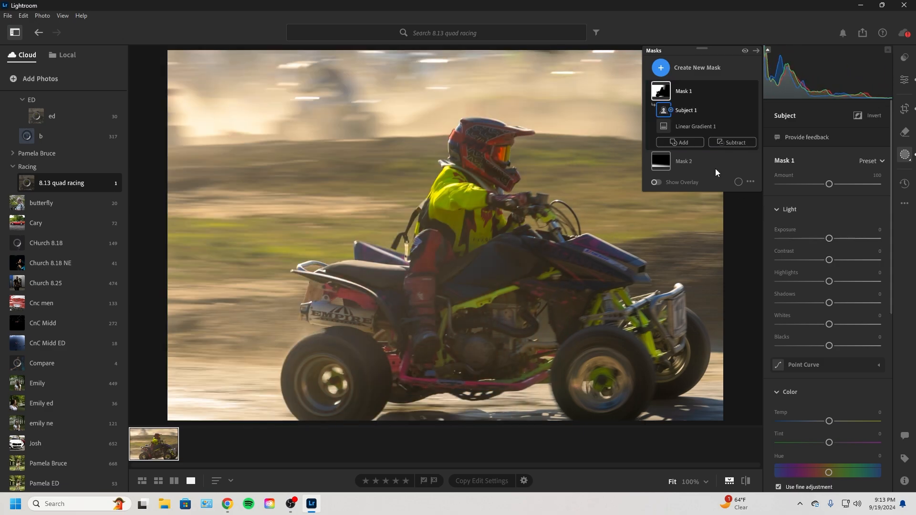
{"action": "left_click", "coordinate": [688, 93]}
{"action": "key", "text": "Delete"}
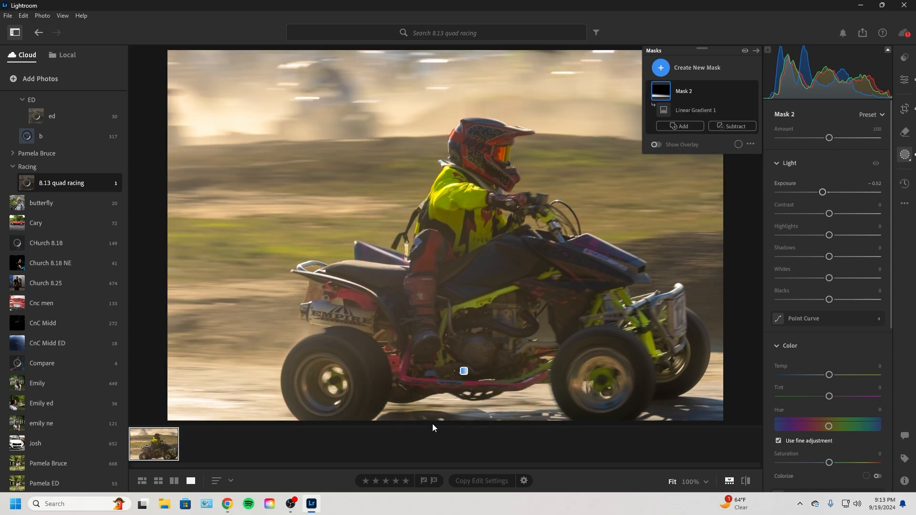
Draw a radial gradient mask outward from the photo's upper-left corner and raise its Exposure to +1.00.
{"action": "left_click", "coordinate": [680, 67]}
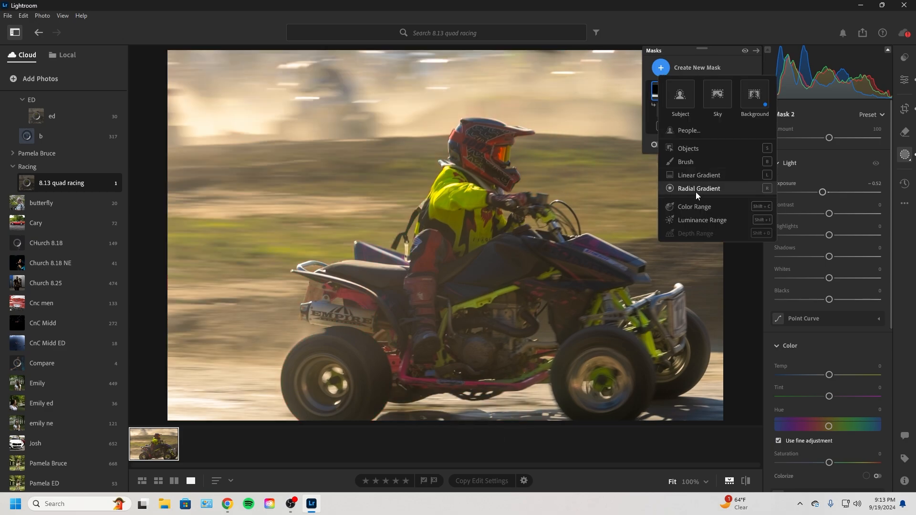
{"action": "left_click", "coordinate": [695, 190]}
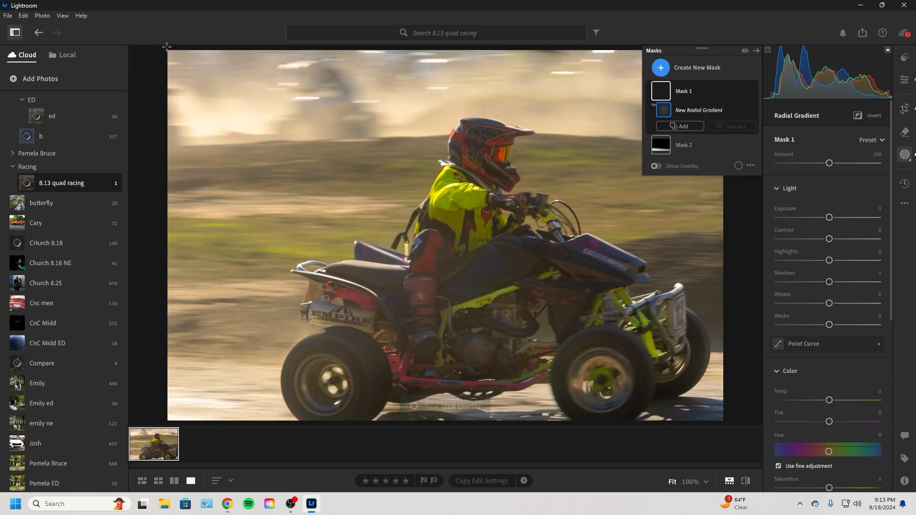
{"action": "left_click_drag", "start_coordinate": [165, 47], "coordinate": [653, 234]}
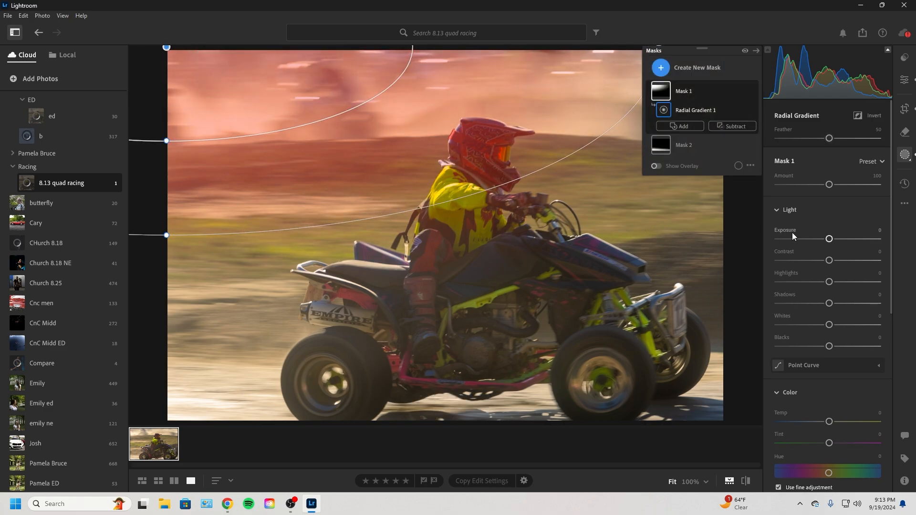
{"action": "left_click_drag", "start_coordinate": [829, 238], "coordinate": [841, 238]}
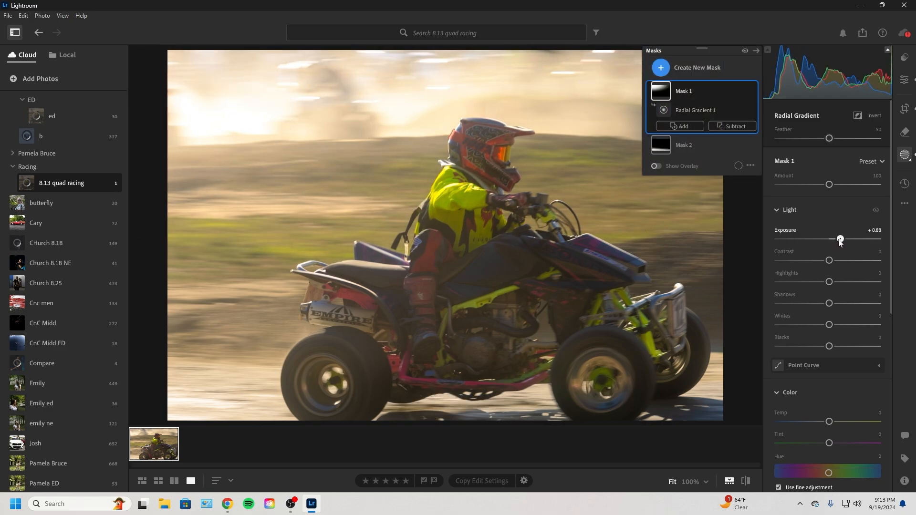
Set the upper-left radial mask's Temp to +25 and Exposure to +0.64, and subtract the subject from it.
{"action": "scroll", "coordinate": [837, 338], "scroll_direction": "down", "scroll_amount": 2}
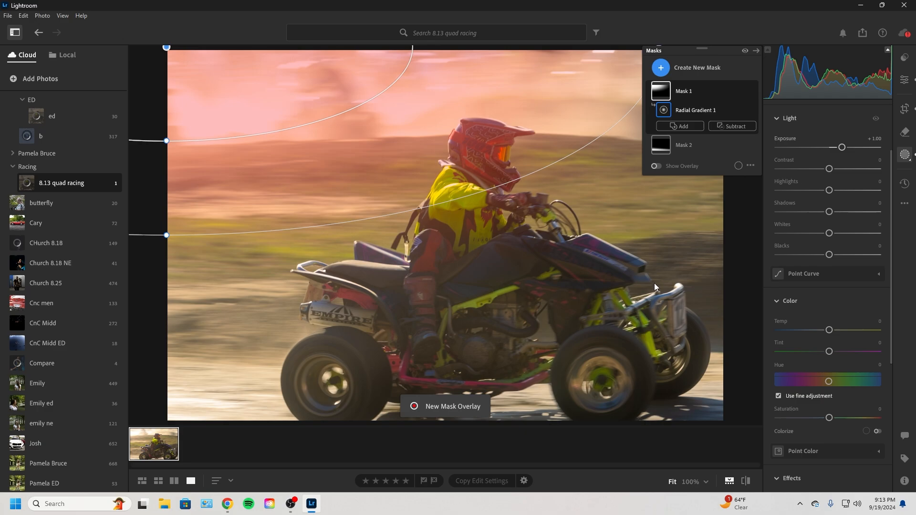
{"action": "left_click_drag", "start_coordinate": [831, 333], "coordinate": [843, 334]}
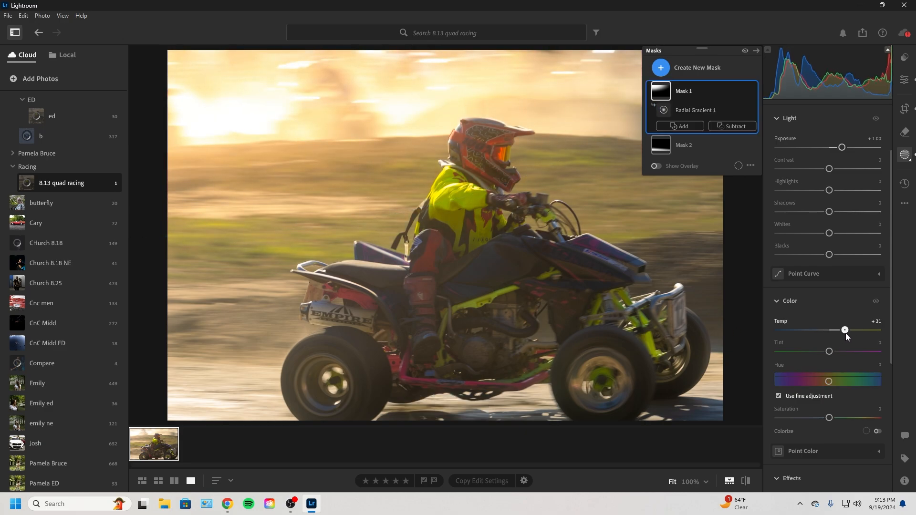
{"action": "left_click", "coordinate": [680, 126]}
{"action": "left_click", "coordinate": [742, 165]}
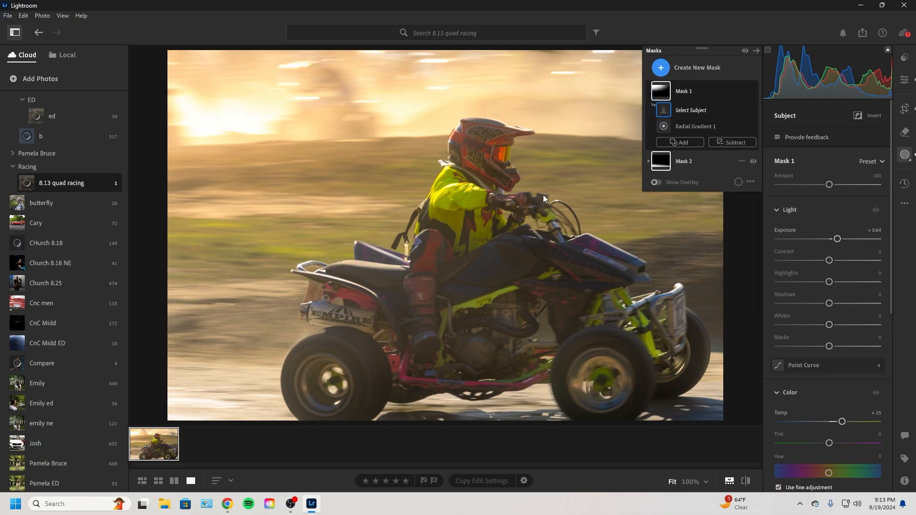
Try painting a brush mask over the rear of the quad and the rider, and undo the strokes.
{"action": "left_click", "coordinate": [687, 67]}
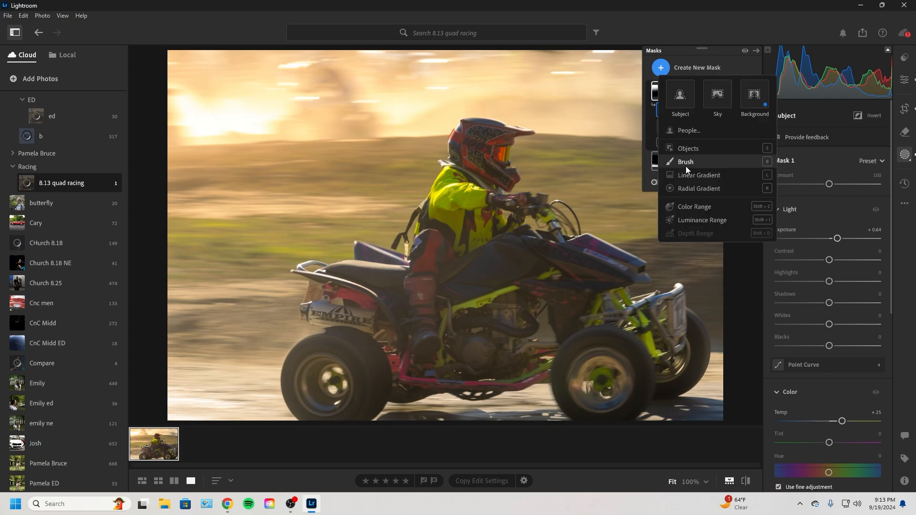
{"action": "left_click", "coordinate": [688, 163]}
{"action": "scroll", "coordinate": [378, 348], "scroll_direction": "down", "scroll_amount": 10}
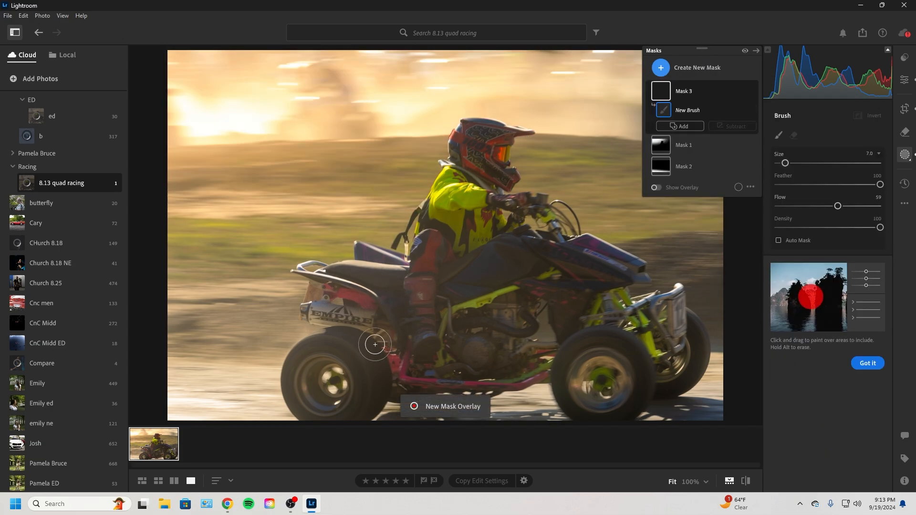
{"action": "left_click_drag", "start_coordinate": [403, 288], "coordinate": [338, 356]}
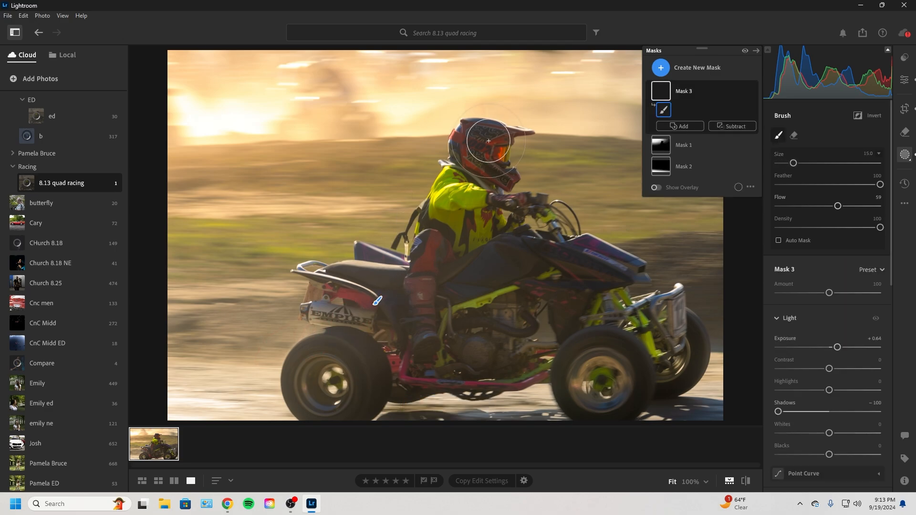
{"action": "mouse_move", "coordinate": [376, 282]}
{"action": "left_mouse_down"}
{"action": "mouse_move", "coordinate": [444, 215]}
{"action": "mouse_move", "coordinate": [659, 367]}
{"action": "mouse_move", "coordinate": [581, 371]}
{"action": "mouse_move", "coordinate": [482, 334]}
{"action": "left_mouse_up"}
{"action": "key", "text": "ctrl+z"}
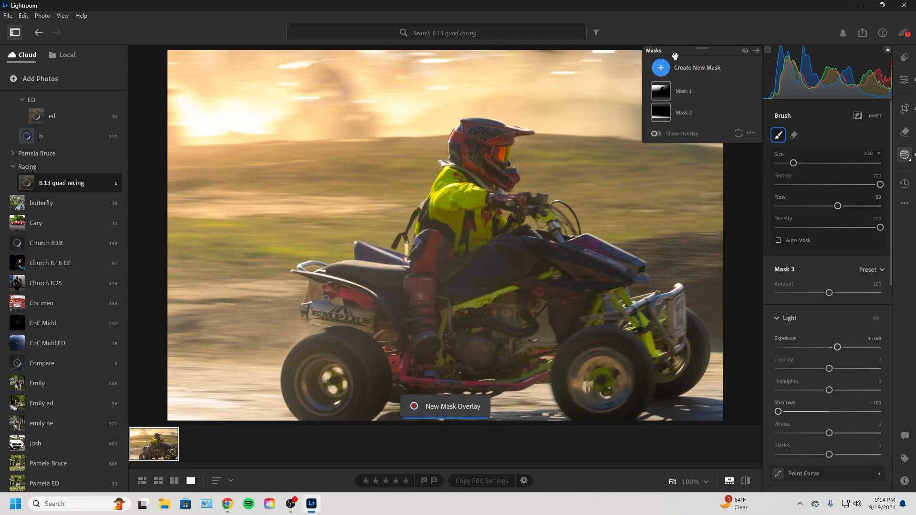
Add a small radial gradient mask over the quad's front wheel hub with Exposure +0.36.
{"action": "left_click", "coordinate": [677, 67]}
{"action": "left_click", "coordinate": [692, 177]}
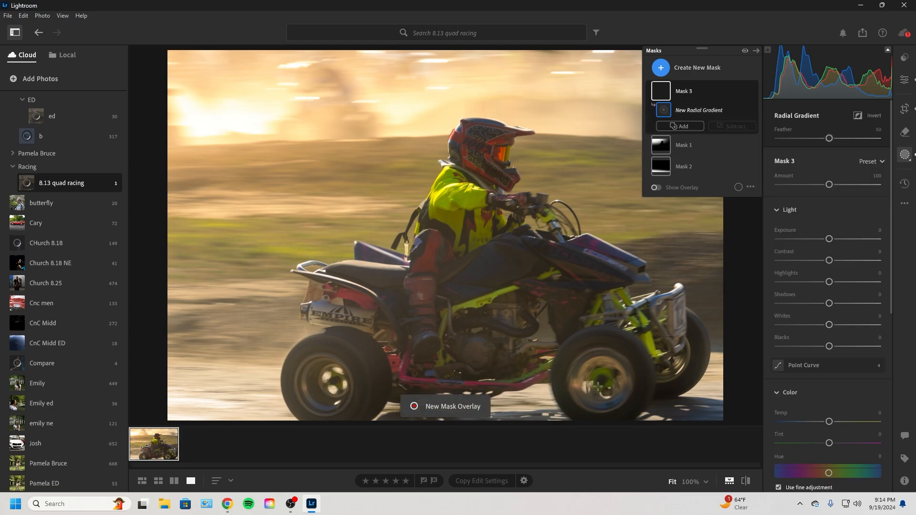
{"action": "left_click_drag", "start_coordinate": [597, 387], "coordinate": [632, 400]}
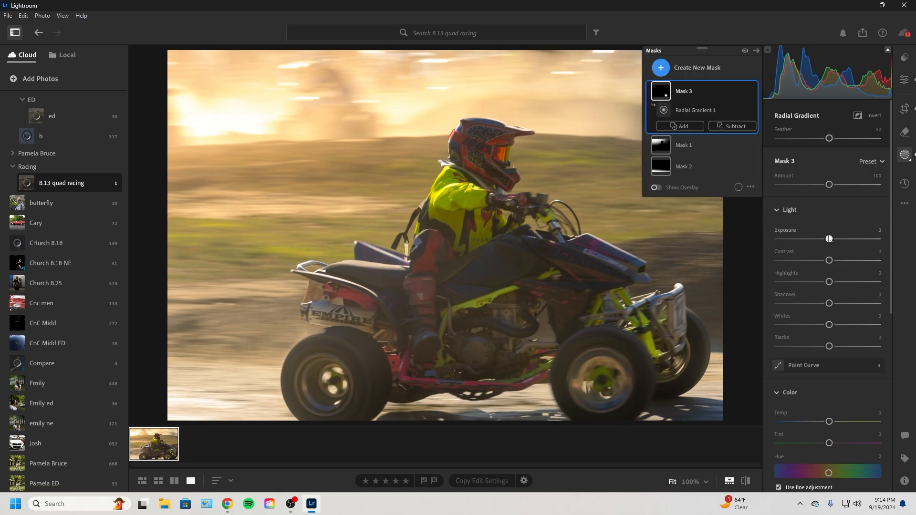
{"action": "left_click_drag", "start_coordinate": [829, 238], "coordinate": [835, 238]}
Add a small radial gradient mask over the quad's rear wheel hub with Exposure +0.28.
{"action": "left_click", "coordinate": [687, 67]}
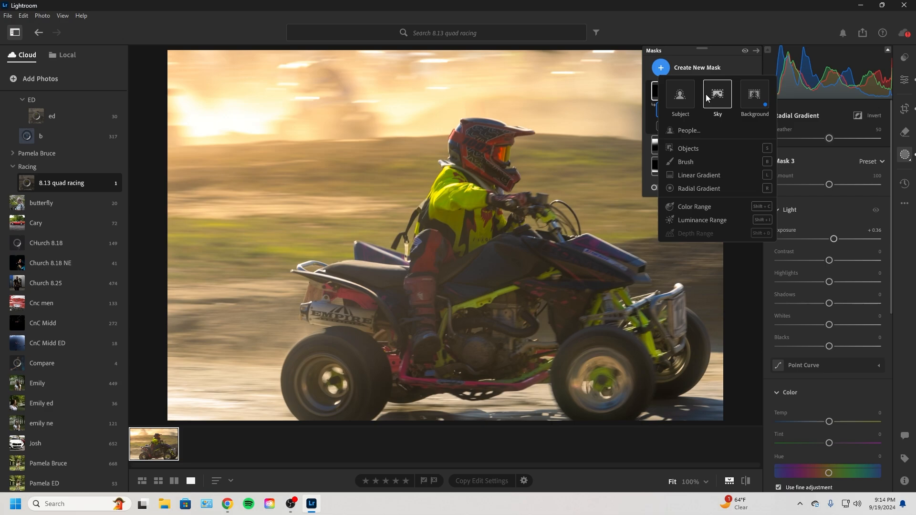
{"action": "left_click", "coordinate": [691, 178]}
{"action": "left_click_drag", "start_coordinate": [332, 381], "coordinate": [381, 422]}
{"action": "left_click_drag", "start_coordinate": [829, 238], "coordinate": [832, 238]}
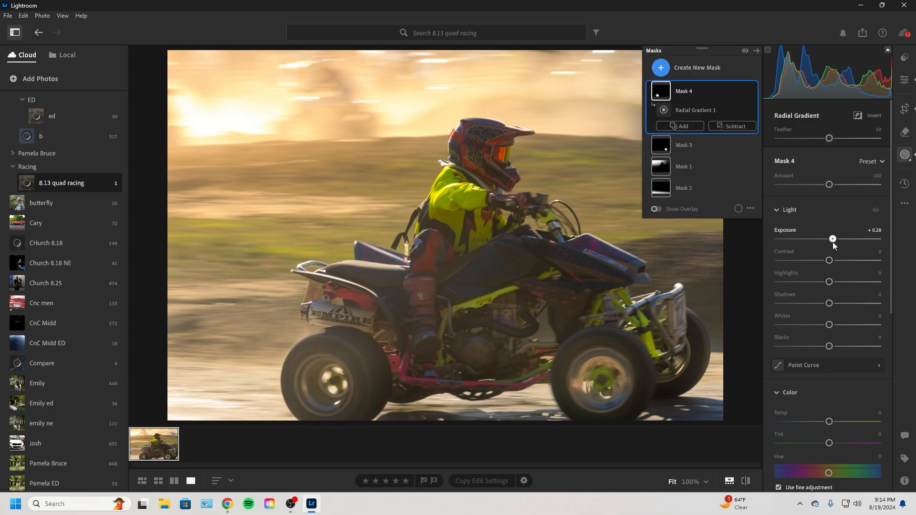
Try a color range mask sampled from the rider's yellow jersey, test its Exposure and remove the mask.
{"action": "left_click", "coordinate": [687, 68]}
{"action": "left_click", "coordinate": [699, 205]}
{"action": "left_click", "coordinate": [457, 205]}
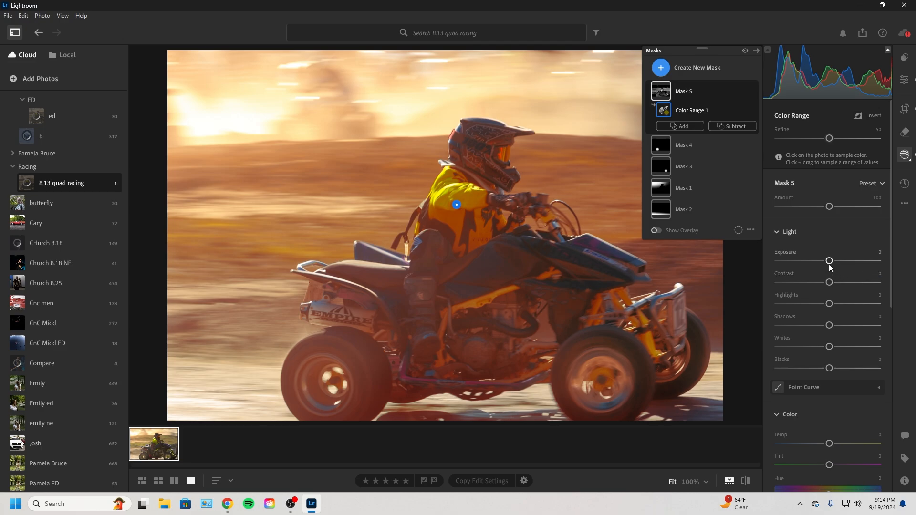
{"action": "left_click", "coordinate": [501, 145]}
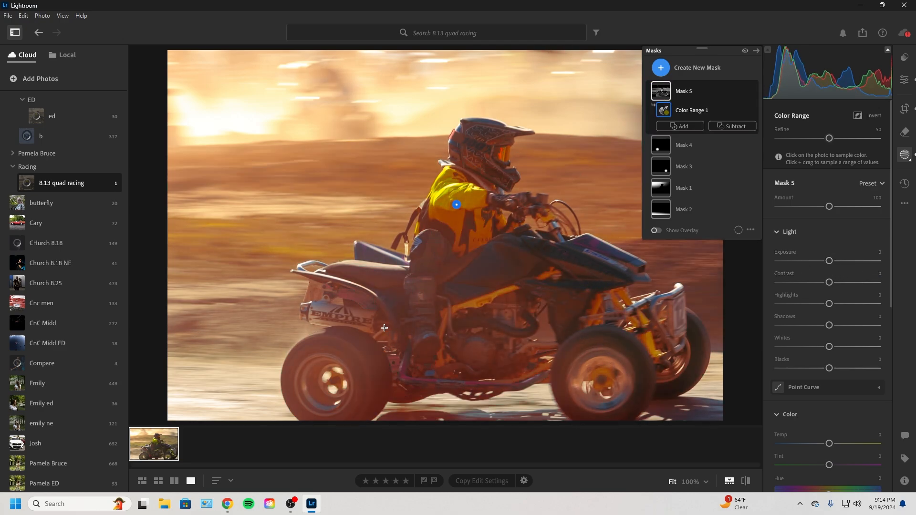
{"action": "left_click", "coordinate": [353, 295]}
{"action": "left_click_drag", "start_coordinate": [829, 260], "coordinate": [852, 261]}
{"action": "double_click", "coordinate": [851, 261]}
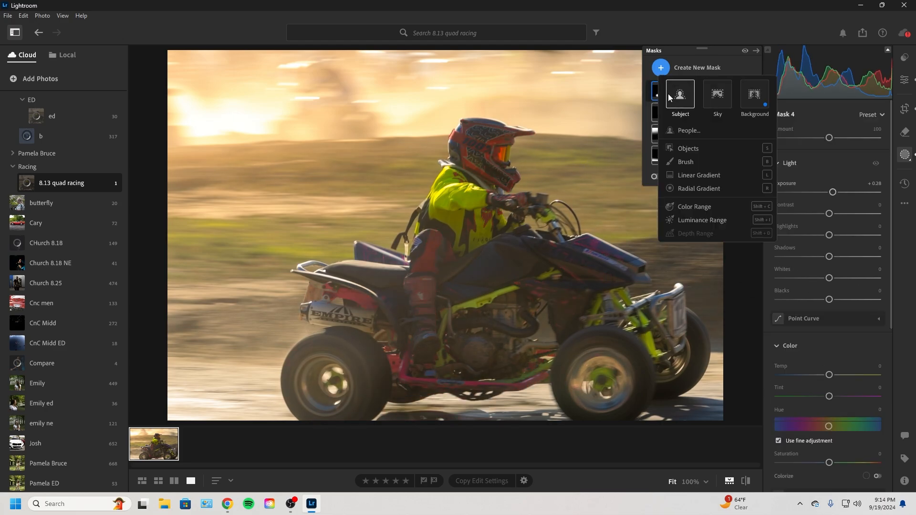
Check the quad photo for people to mask and close the people selection.
{"action": "left_click", "coordinate": [697, 68]}
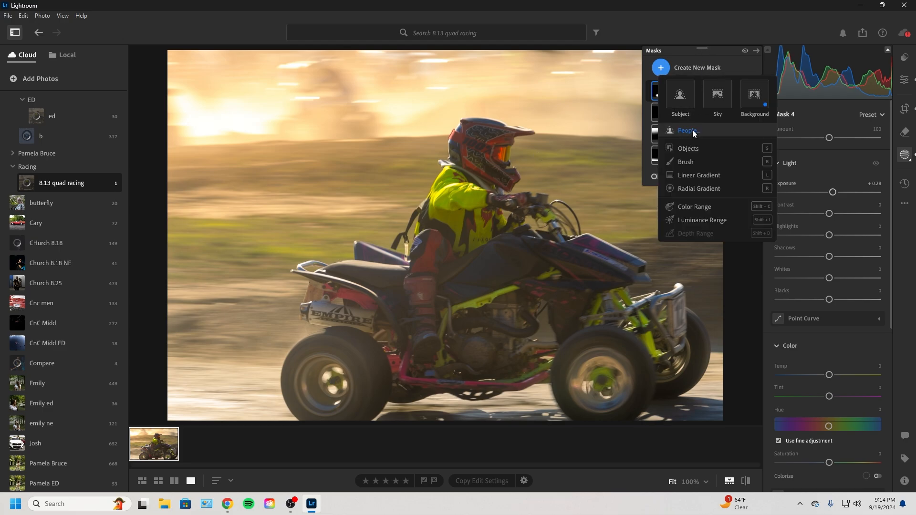
{"action": "left_click", "coordinate": [688, 131]}
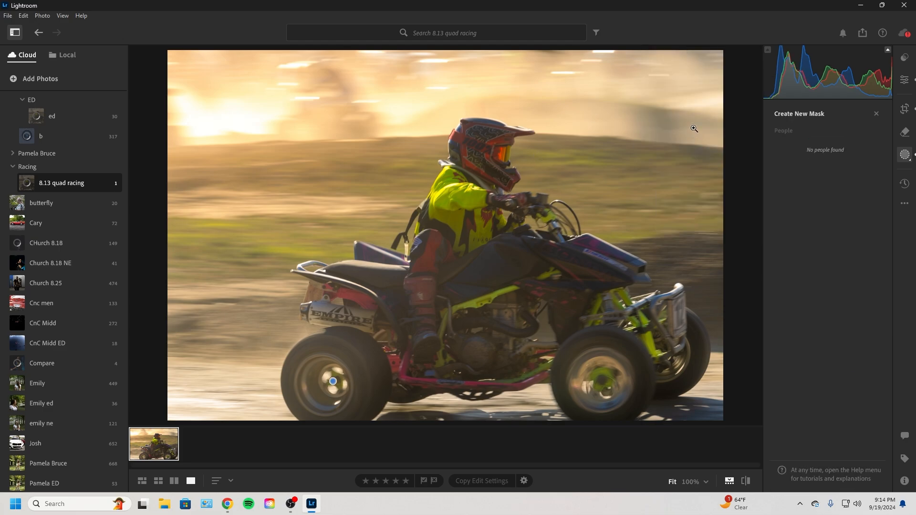
{"action": "left_click", "coordinate": [876, 114]}
Open the edited stage photo of three singers in the ed album to examine its gradient masks.
{"action": "left_click", "coordinate": [72, 263]}
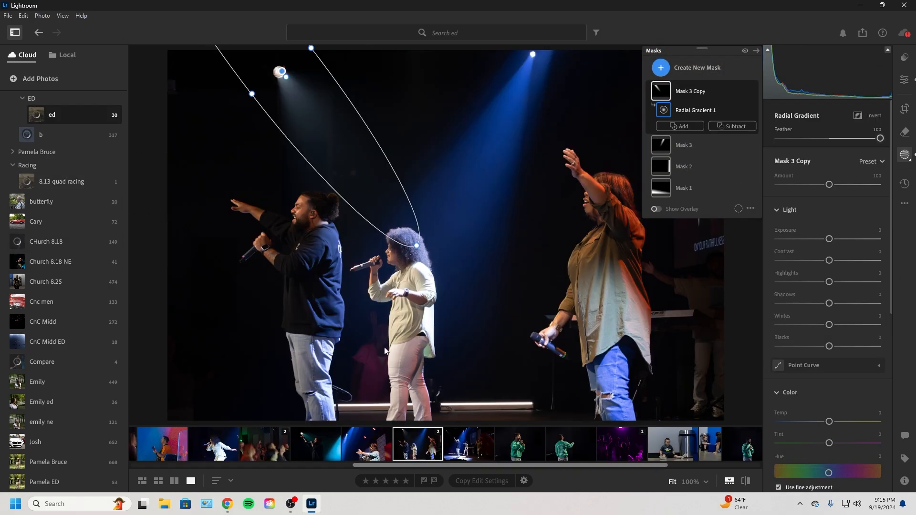
Detect the people in the stage photo for a new mask, choose Person 1 and turn off Entire Person.
{"action": "left_click", "coordinate": [700, 68]}
{"action": "left_click", "coordinate": [689, 131]}
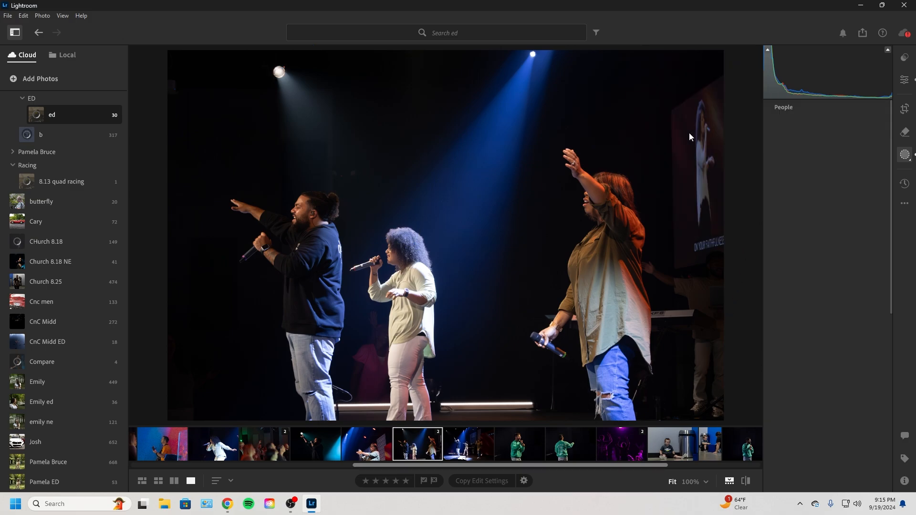
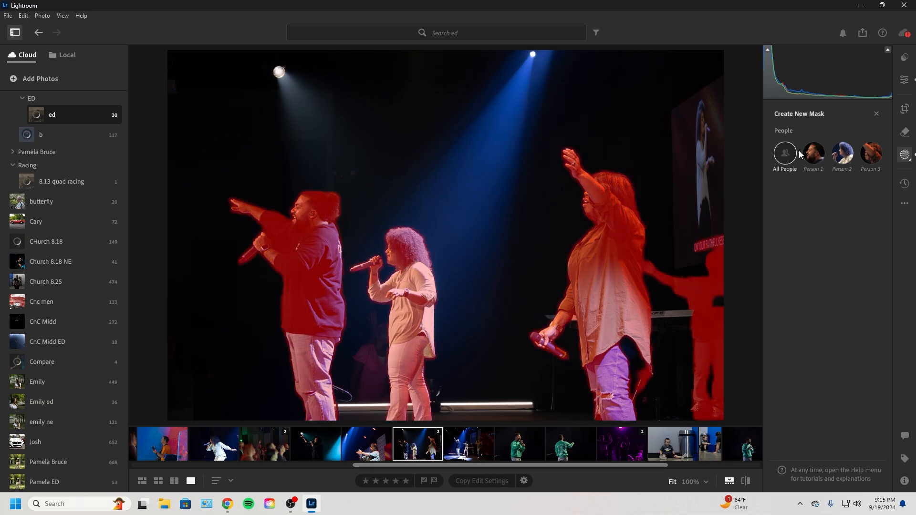
{"action": "left_click", "coordinate": [815, 167]}
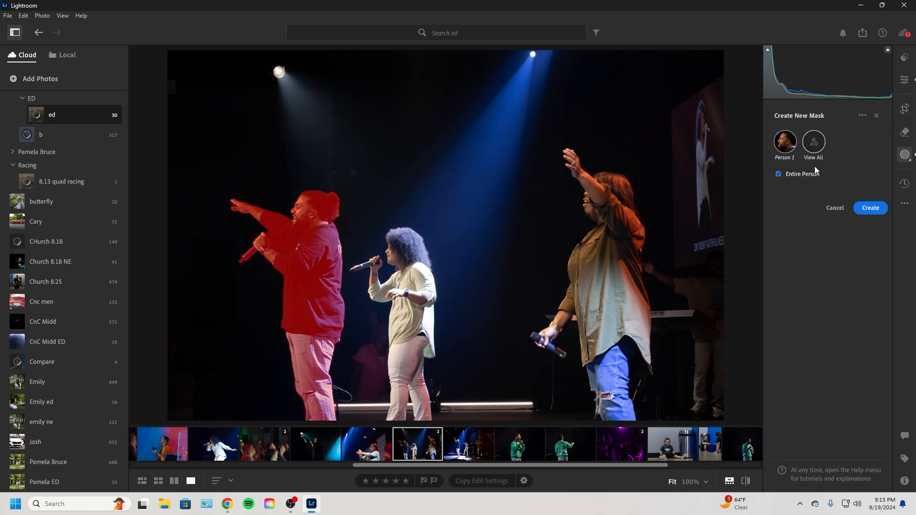
{"action": "left_click", "coordinate": [778, 174]}
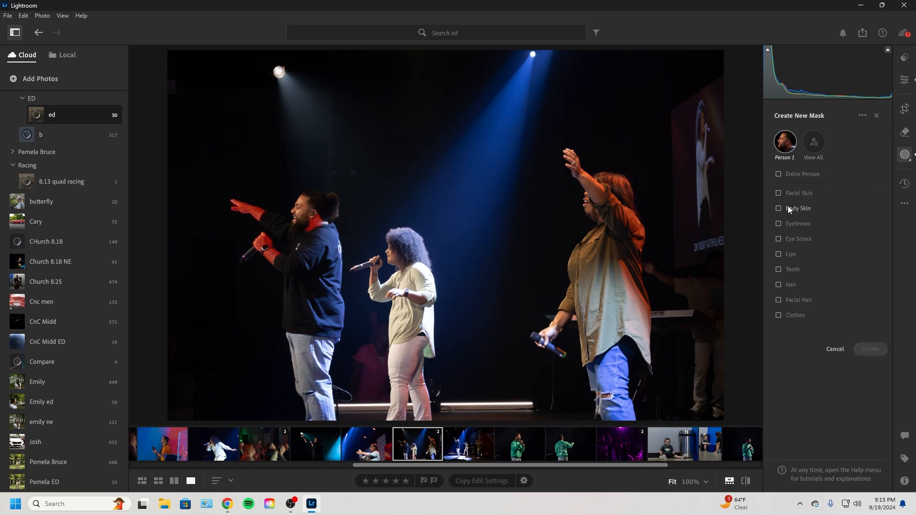
Preview the separate mask areas for Person 1, including facial skin, body skin, eyebrows, hair and clothes.
{"action": "left_click", "coordinate": [793, 193]}
{"action": "left_click", "coordinate": [779, 193]}
{"action": "left_click", "coordinate": [778, 208]}
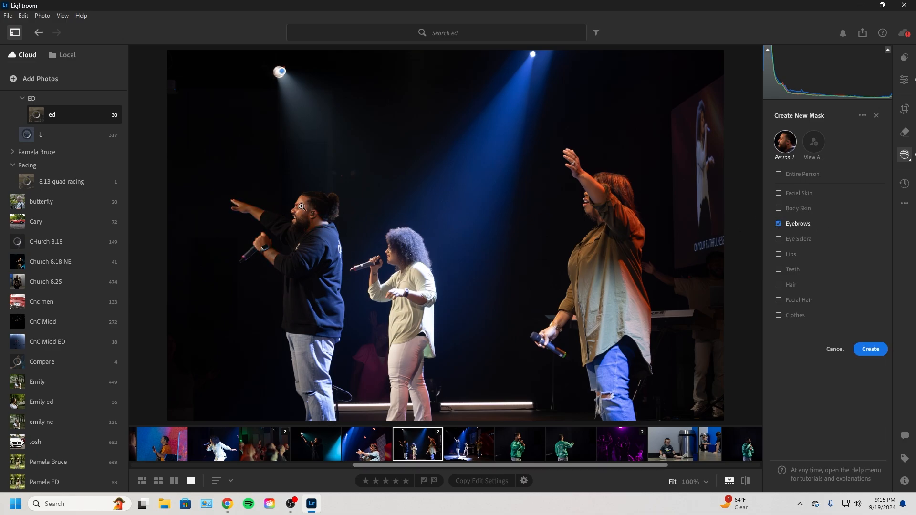
{"action": "left_click", "coordinate": [778, 209]}
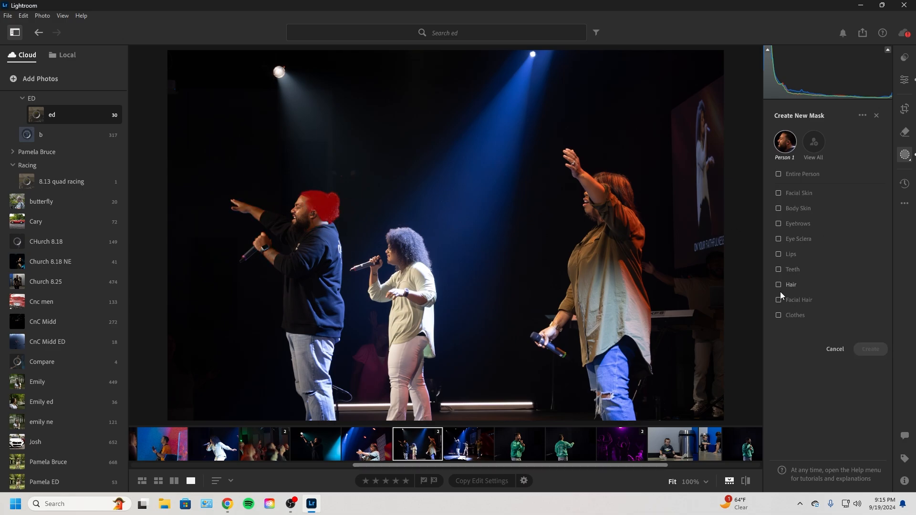
{"action": "left_click", "coordinate": [780, 316]}
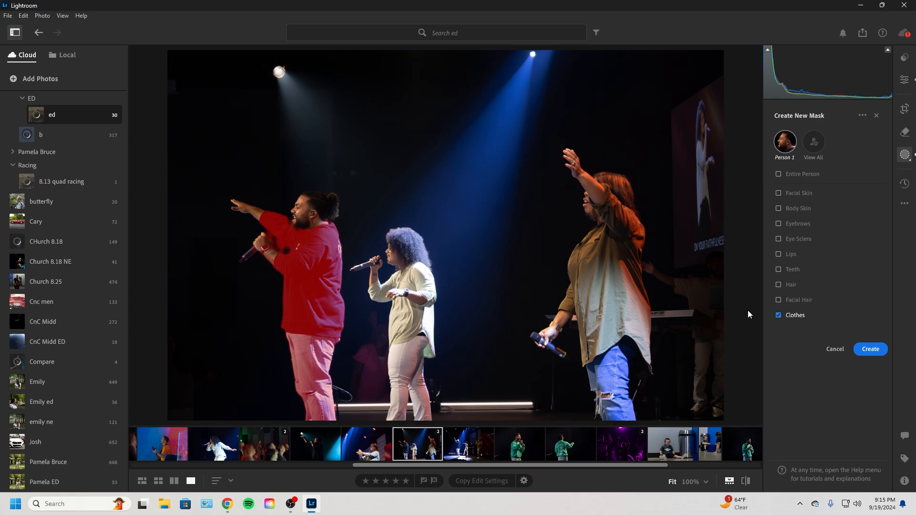
{"action": "left_click", "coordinate": [778, 316]}
{"action": "left_click", "coordinate": [292, 227]}
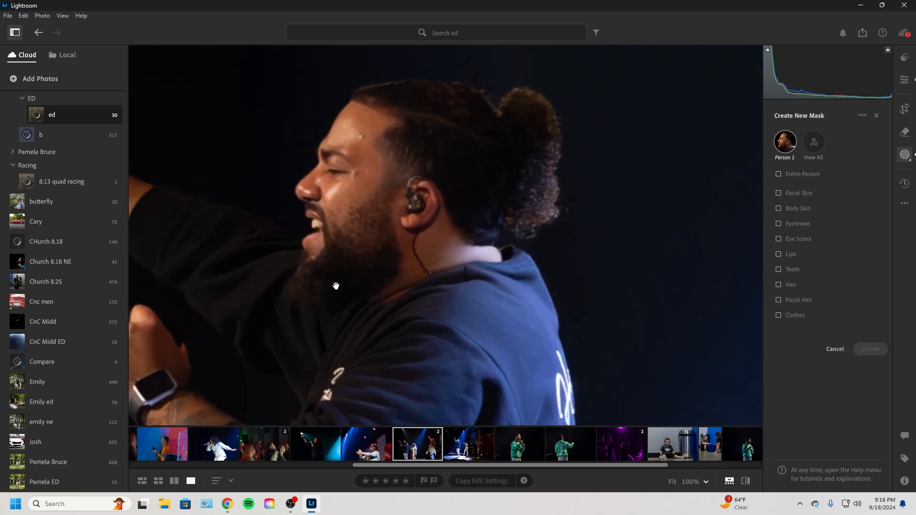
{"action": "left_click", "coordinate": [778, 315]}
{"action": "left_click", "coordinate": [779, 316]}
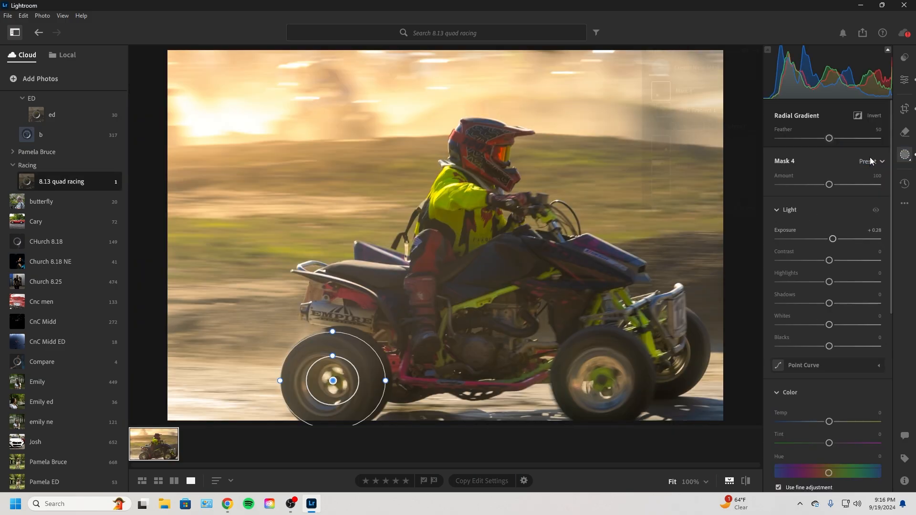
Try a Background mask on the quad racing photo and lower its Exposure slightly.
{"action": "left_click", "coordinate": [705, 69]}
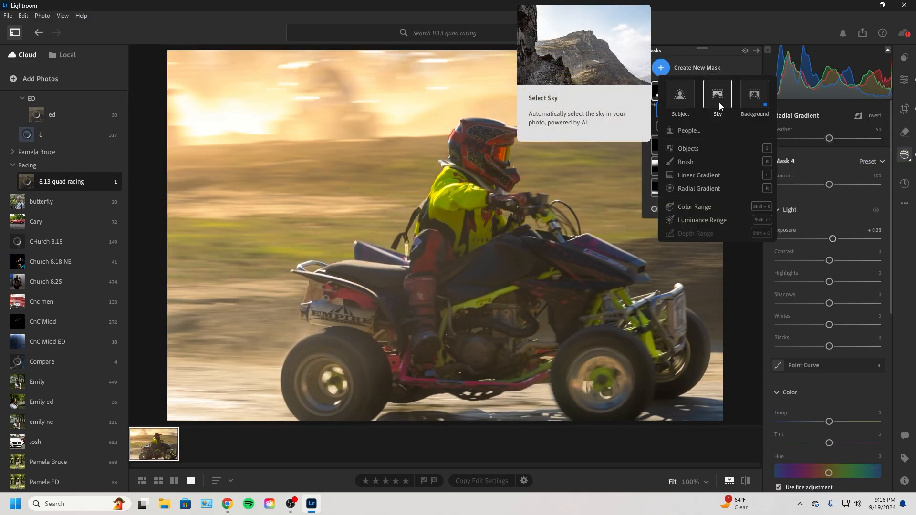
{"action": "left_click", "coordinate": [754, 96]}
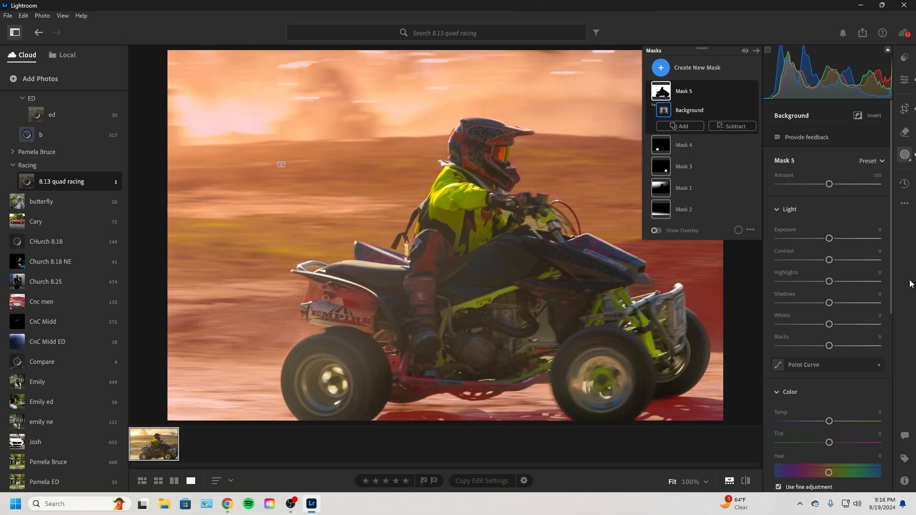
{"action": "left_click_drag", "start_coordinate": [829, 239], "coordinate": [822, 238]}
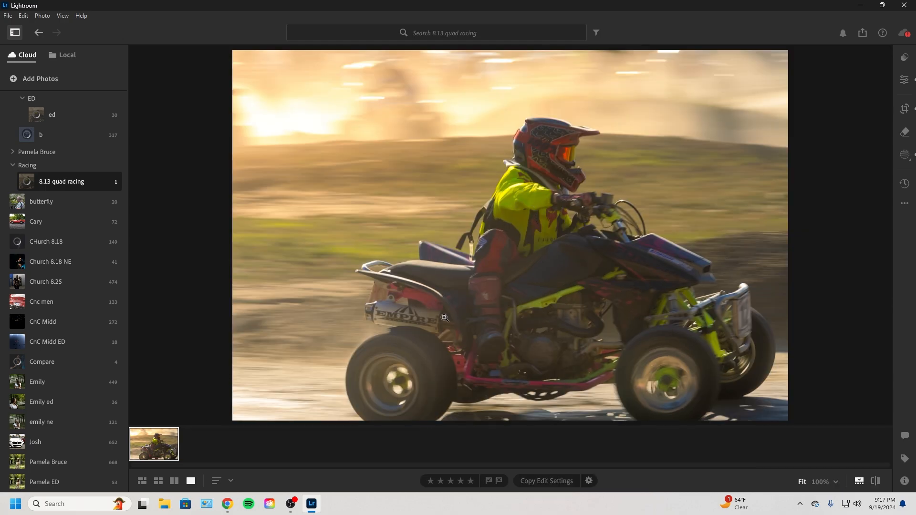
Set Dehaze to -36 on Mask 1, the radial gradient over the dusty sky with the subject subtracted.
{"action": "left_click", "coordinate": [904, 81]}
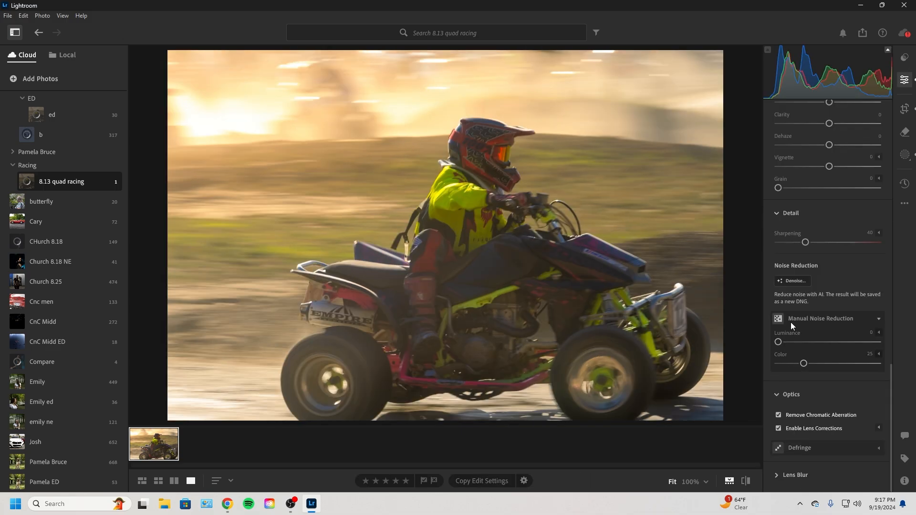
{"action": "left_click", "coordinate": [904, 155]}
{"action": "left_click", "coordinate": [689, 172]}
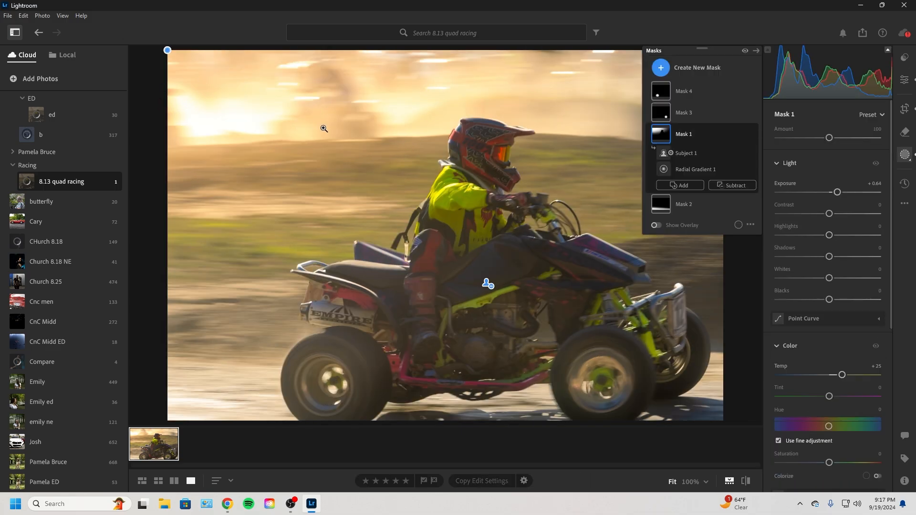
{"action": "scroll", "coordinate": [790, 329], "scroll_direction": "down", "scroll_amount": 5}
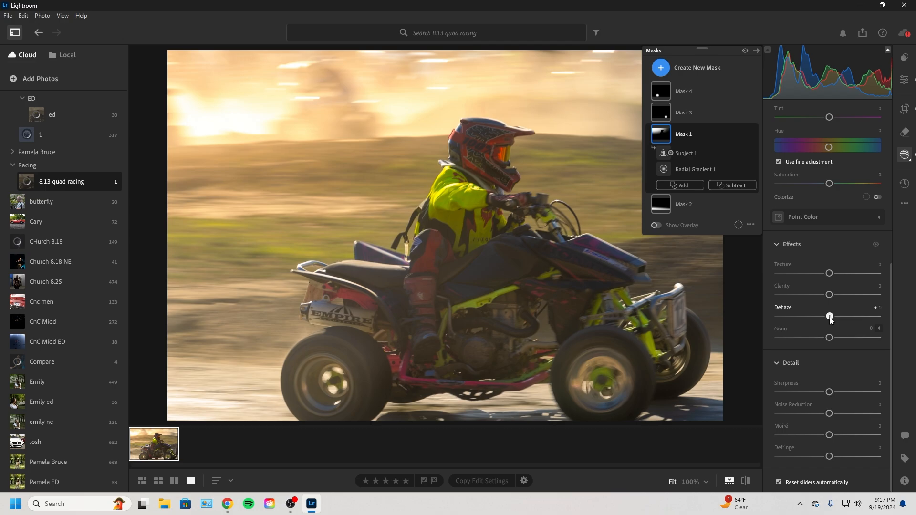
{"action": "left_click_drag", "start_coordinate": [830, 319], "coordinate": [811, 325]}
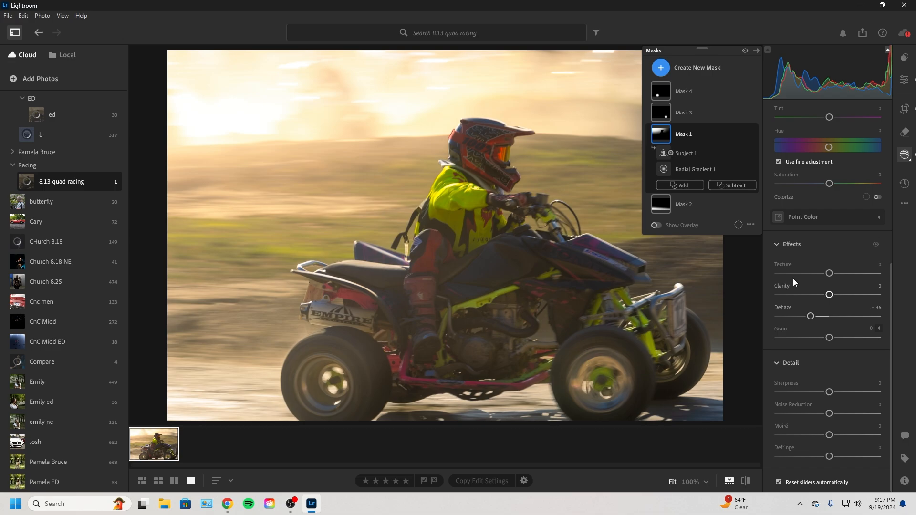
Add a Subject mask over the rider and quad with Dehaze at about +20, and brighten it.
{"action": "left_click", "coordinate": [660, 67]}
{"action": "left_click", "coordinate": [680, 116]}
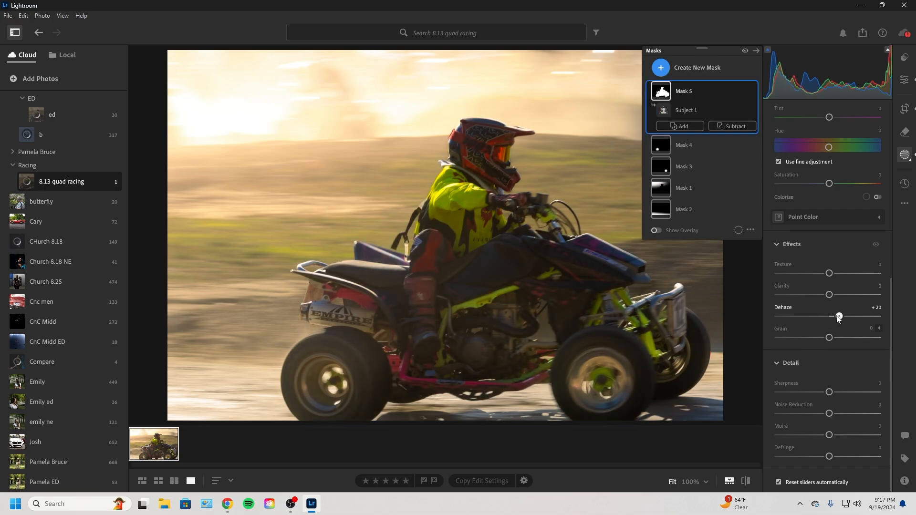
{"action": "scroll", "coordinate": [835, 267], "scroll_direction": "up", "scroll_amount": 6}
{"action": "left_click_drag", "start_coordinate": [831, 210], "coordinate": [840, 213]}
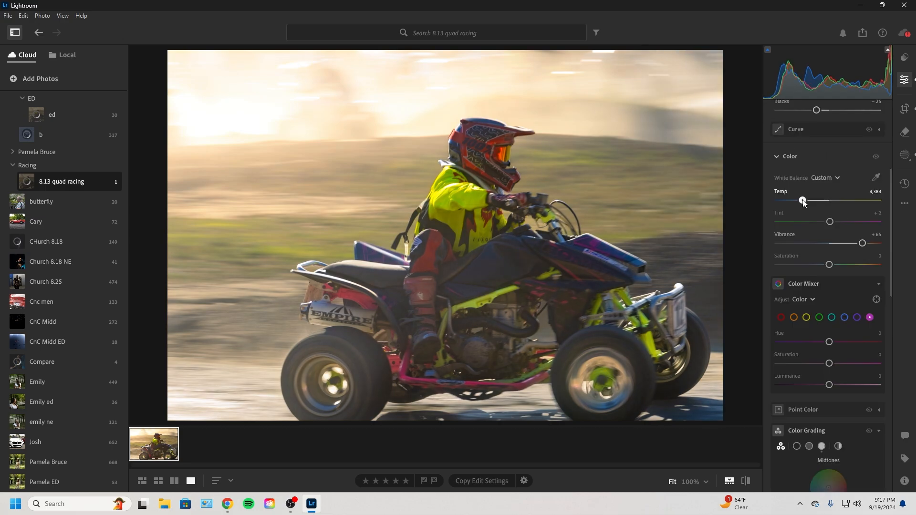
Cool the quad photo's white balance to a Temp of 4,056.
{"action": "left_click_drag", "start_coordinate": [802, 201], "coordinate": [800, 201]}
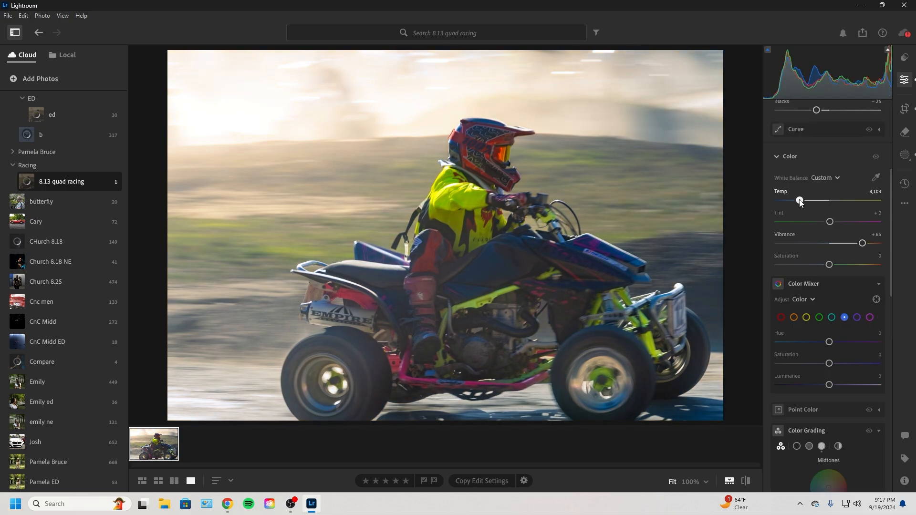
{"action": "left_click_drag", "start_coordinate": [801, 203], "coordinate": [800, 205]}
{"action": "scroll", "coordinate": [827, 222], "scroll_direction": "down", "scroll_amount": 1}
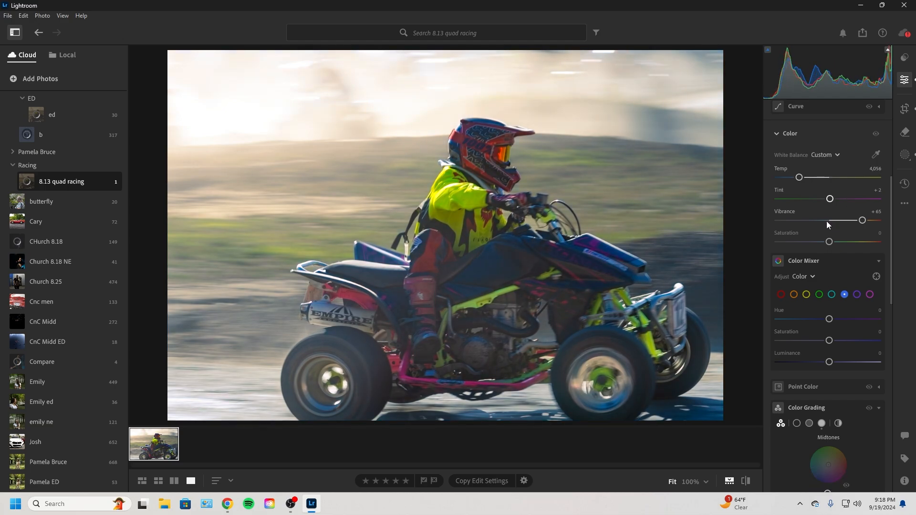
Mute the blue tones on the quad's bodywork with the Color Mixer and raise the green Saturation to +62.
{"action": "left_click_drag", "start_coordinate": [525, 260], "coordinate": [511, 293]}
{"action": "left_click_drag", "start_coordinate": [830, 343], "coordinate": [777, 344]}
{"action": "left_click_drag", "start_coordinate": [829, 340], "coordinate": [802, 344]}
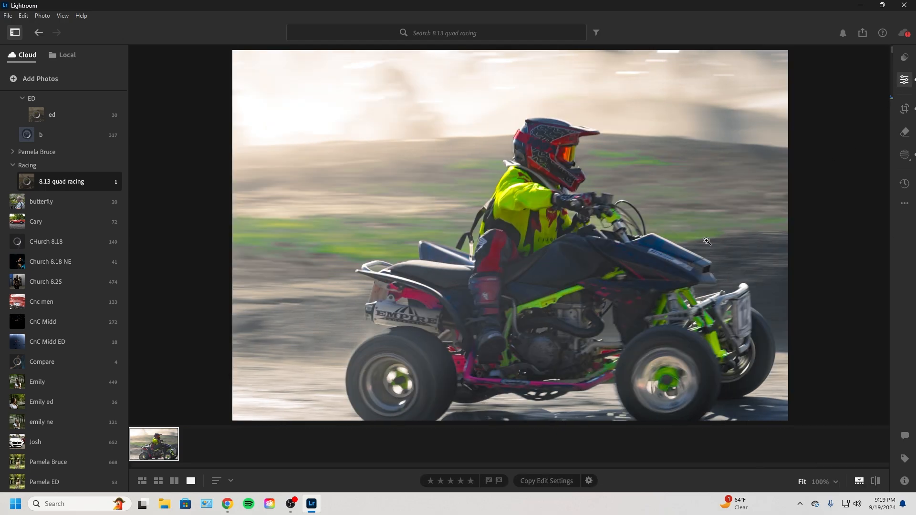
Compare the edited quad photo with its original several times.
{"action": "key", "text": "e"}
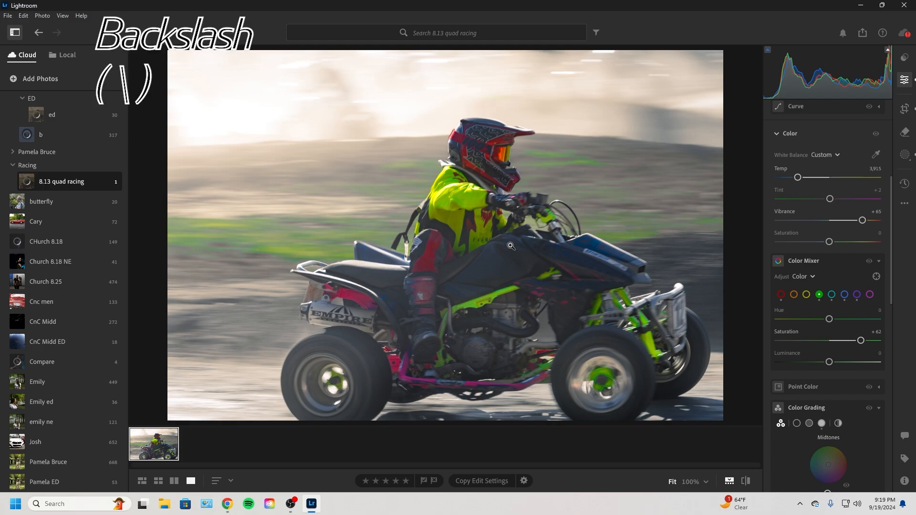
{"action": "key", "text": "backslash"}
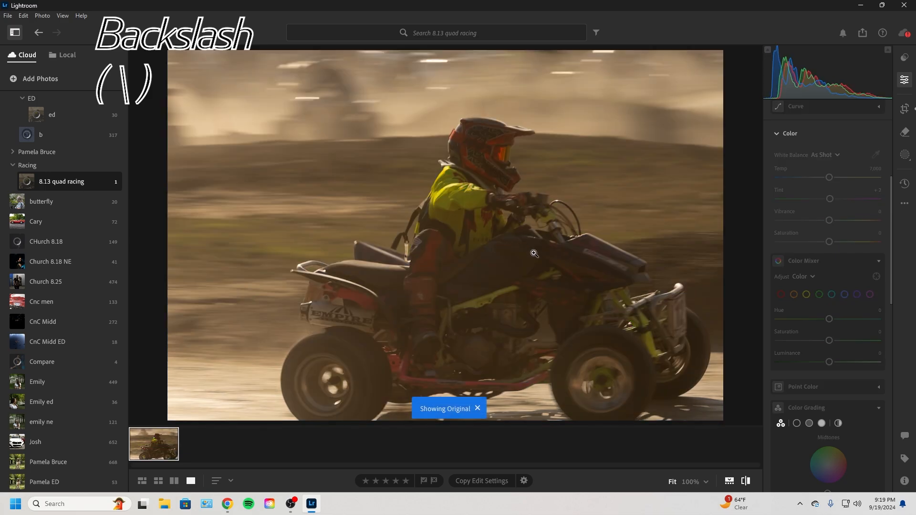
{"action": "key", "text": "backslash"}
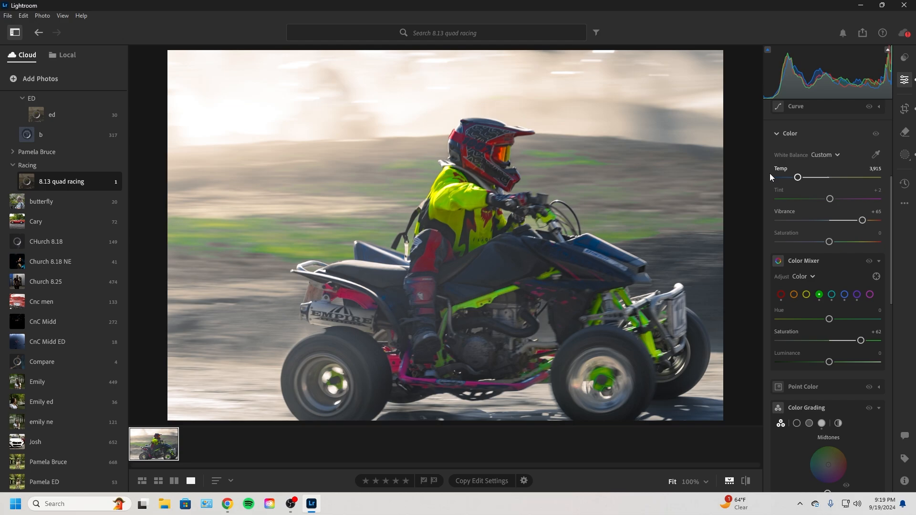
{"action": "key", "text": "backslash"}
{"action": "key", "text": "backslash"}
{"action": "key", "text": "backslash"}
{"action": "key", "text": "backslash"}
Look at the Remove tool's options, and open the first woodland portrait of the woman in the white T-shirt.
{"action": "left_click", "coordinate": [906, 134]}
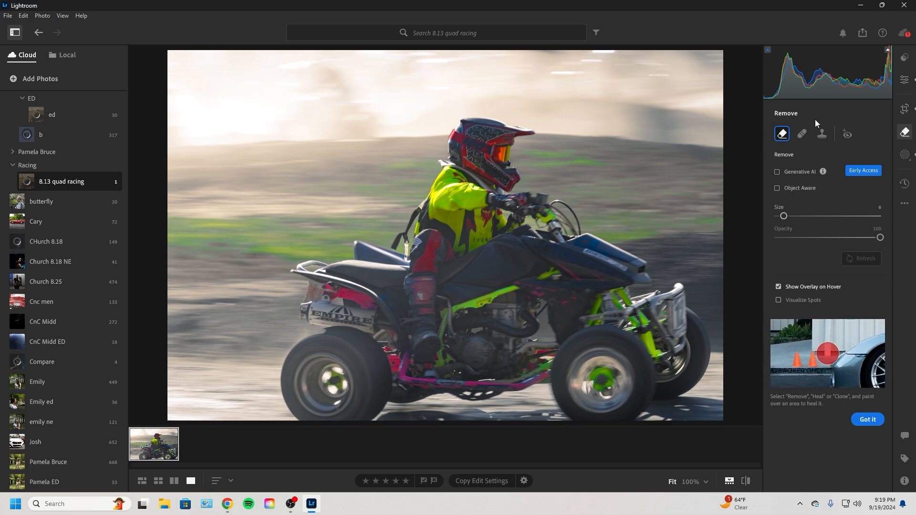
{"action": "left_click", "coordinate": [904, 133]}
{"action": "left_click", "coordinate": [37, 381]}
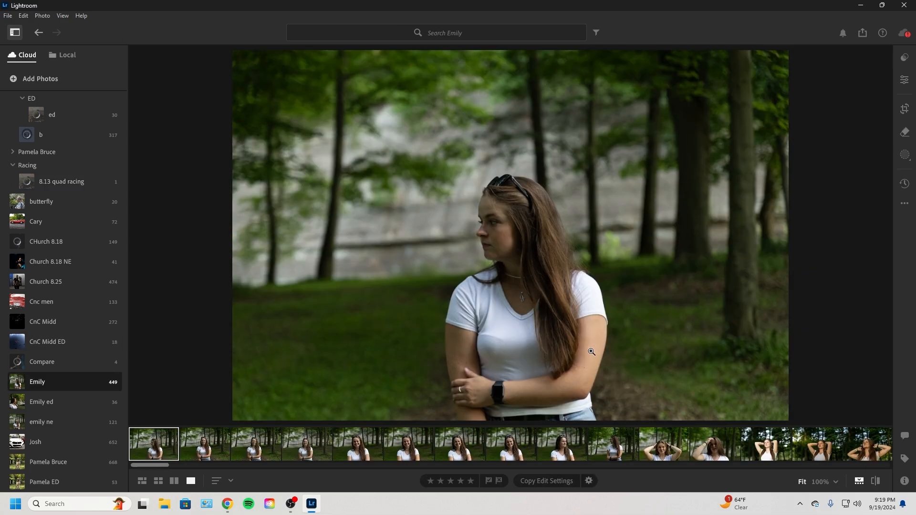
{"action": "left_click", "coordinate": [593, 351]}
{"action": "left_click_drag", "start_coordinate": [639, 298], "coordinate": [590, 210]}
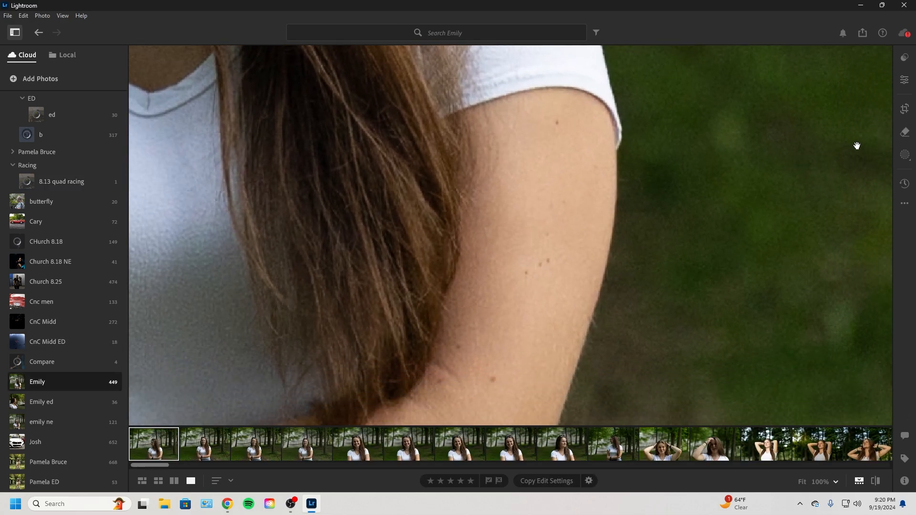
Remove small moles from the woman's upper arm using the Remove tool at size 2.
{"action": "left_click", "coordinate": [905, 133]}
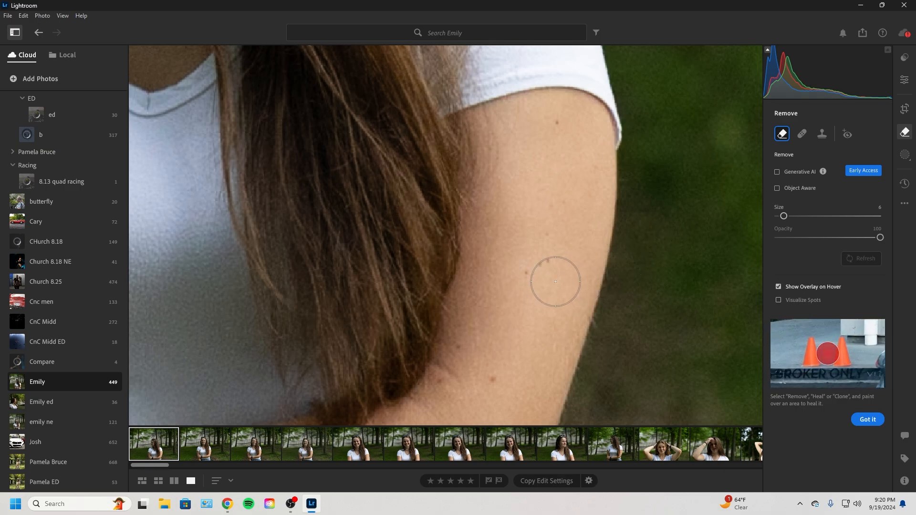
{"action": "key", "text": "bracketleft"}
{"action": "key", "text": "bracketleft"}
{"action": "key", "text": "bracketleft"}
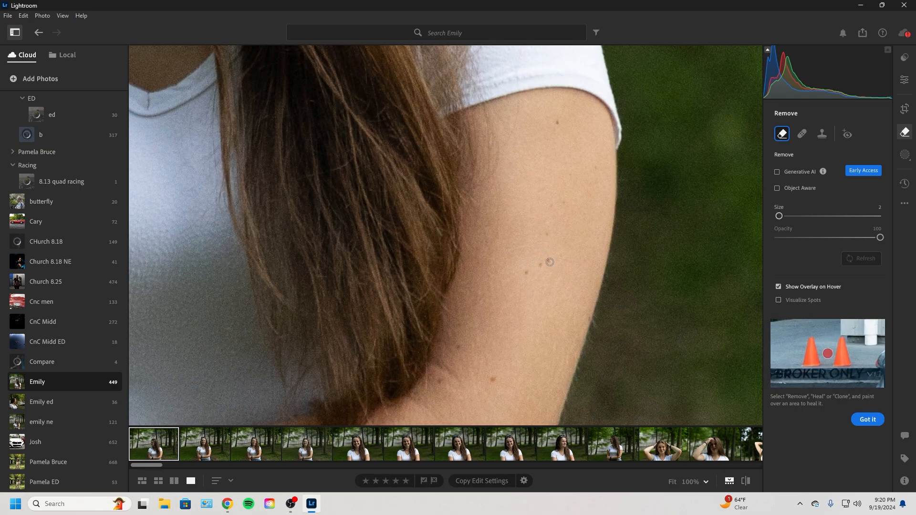
{"action": "left_click", "coordinate": [547, 262]}
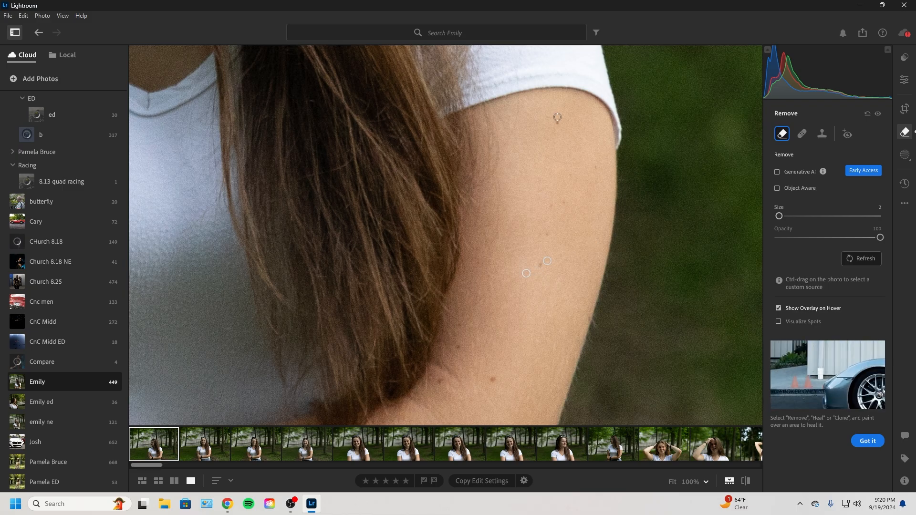
Open the photo of the rider on the green Kawasaki from the car photo album in the Remove tool.
{"action": "left_click", "coordinate": [62, 443]}
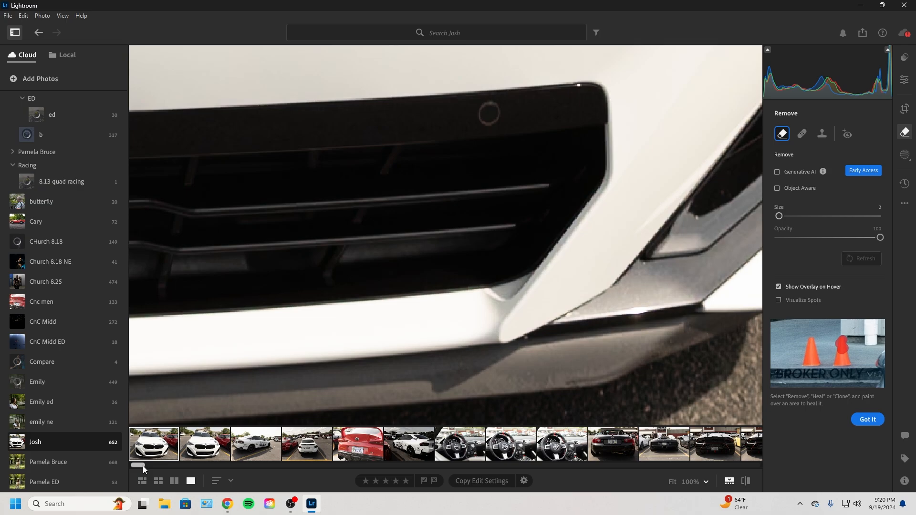
{"action": "left_click_drag", "start_coordinate": [142, 465], "coordinate": [488, 466]}
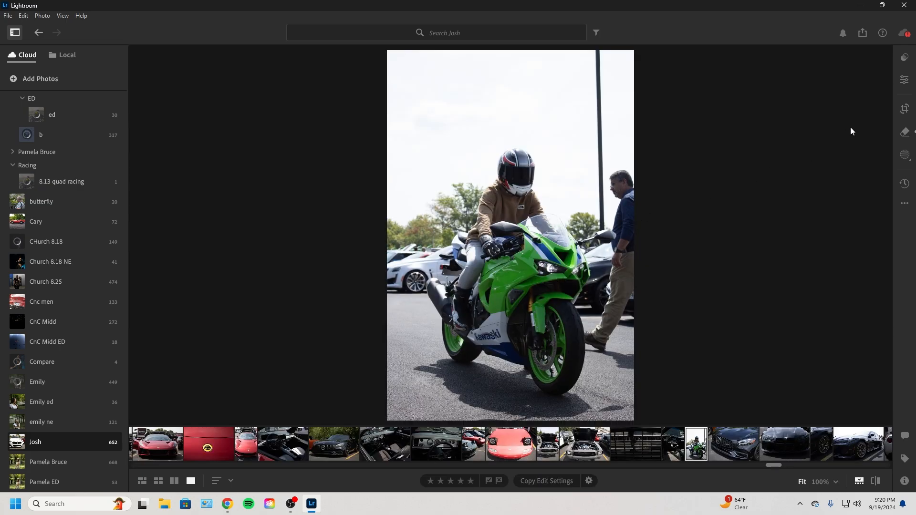
{"action": "left_click", "coordinate": [903, 133]}
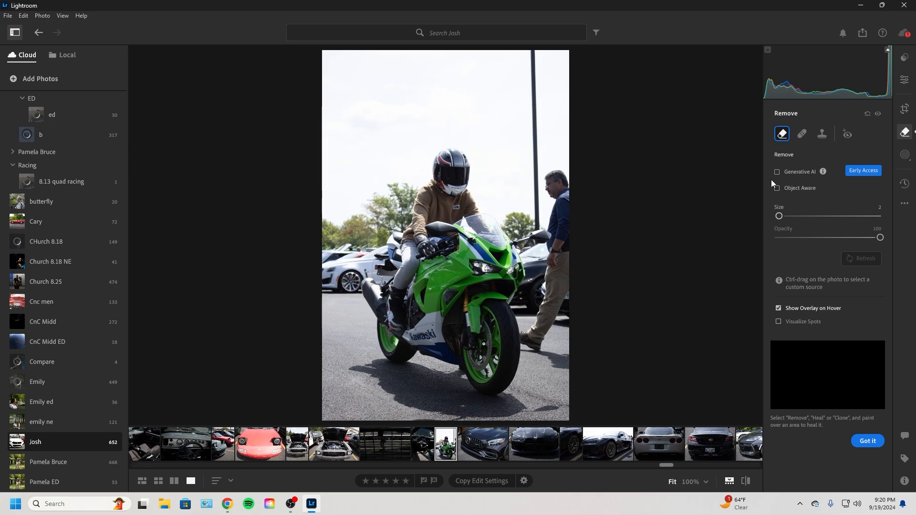
Erase the man walking behind the motorcycle using Generative AI removal with a brush size of 21.
{"action": "left_click", "coordinate": [776, 172]}
{"action": "scroll", "coordinate": [536, 346], "scroll_direction": "up", "scroll_amount": 5}
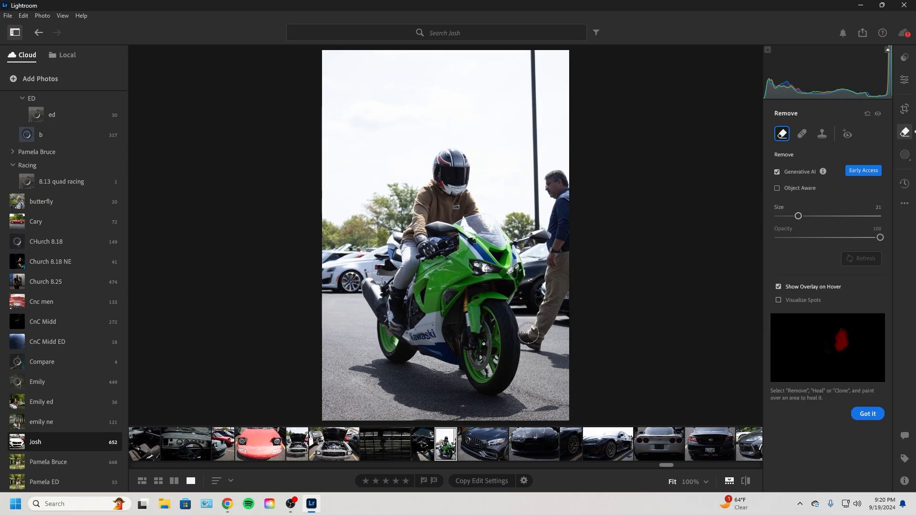
{"action": "mouse_move", "coordinate": [528, 334]}
{"action": "left_mouse_down"}
{"action": "mouse_move", "coordinate": [536, 351]}
{"action": "mouse_move", "coordinate": [558, 241]}
{"action": "mouse_move", "coordinate": [552, 190]}
{"action": "mouse_move", "coordinate": [565, 224]}
{"action": "mouse_move", "coordinate": [558, 319]}
{"action": "mouse_move", "coordinate": [533, 352]}
{"action": "left_mouse_up"}
{"action": "left_click", "coordinate": [831, 200]}
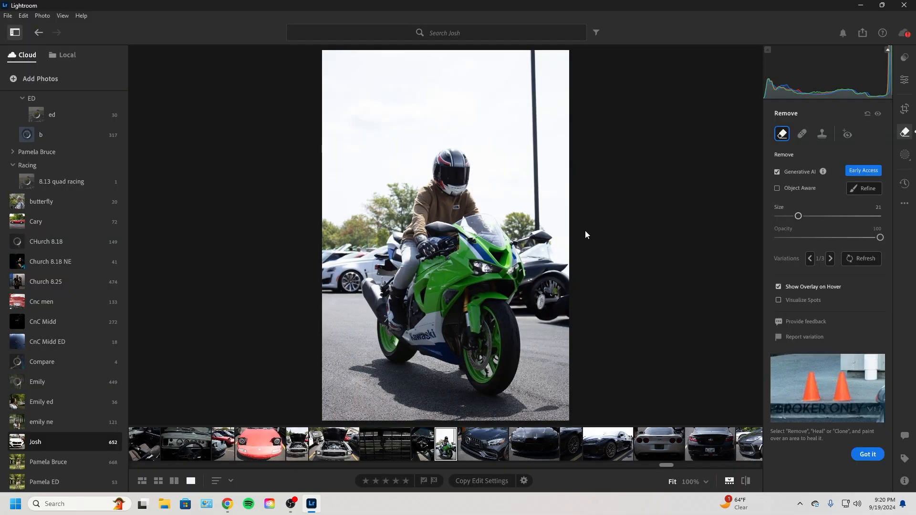
Compare the Generative AI variations for the area where the walking man was erased, including a refreshed set.
{"action": "left_click", "coordinate": [833, 259]}
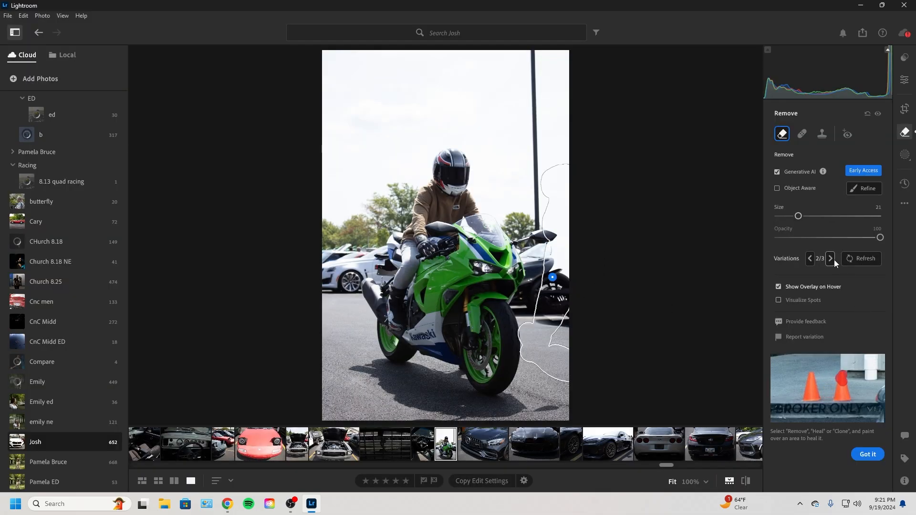
{"action": "left_click", "coordinate": [834, 260]}
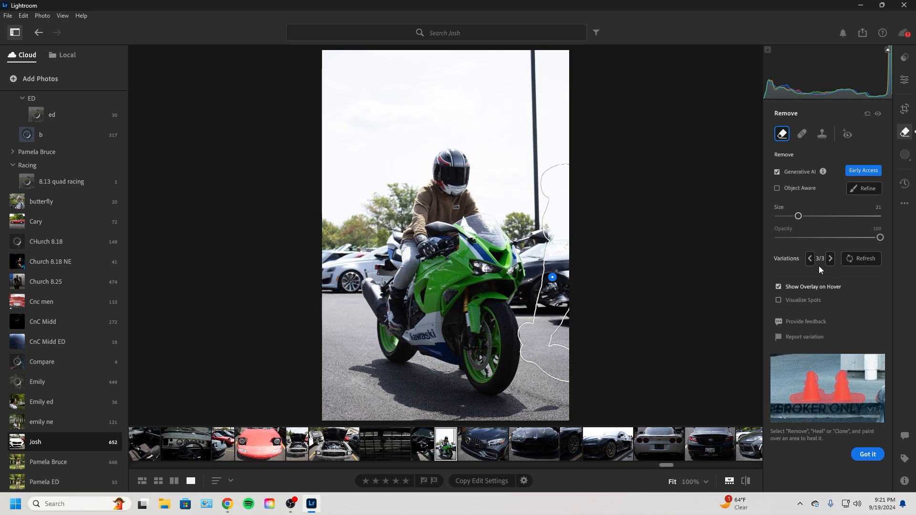
{"action": "left_click", "coordinate": [834, 259]}
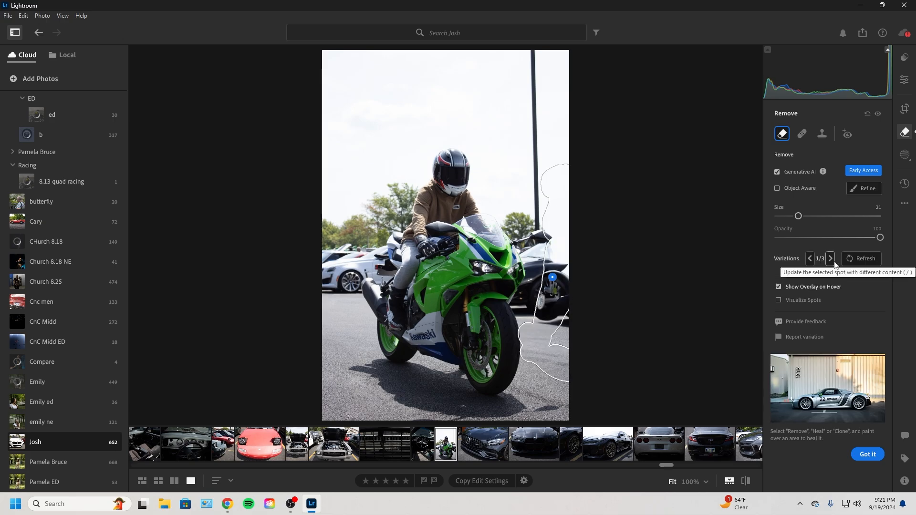
{"action": "left_click", "coordinate": [850, 256]}
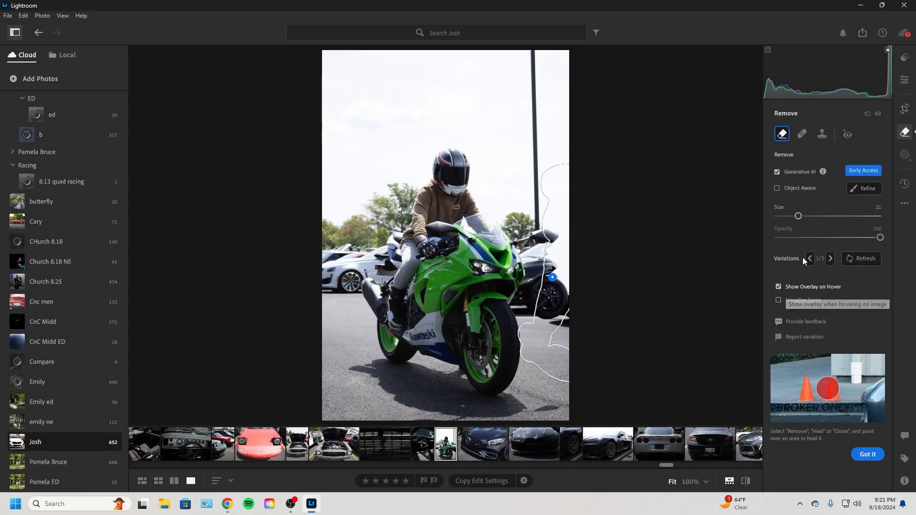
{"action": "left_click", "coordinate": [810, 259]}
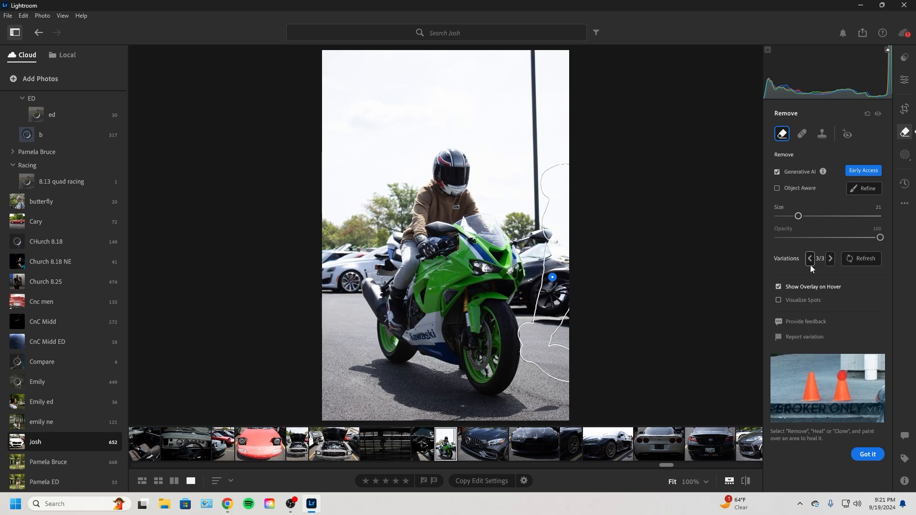
Reset all edits on the green Kawasaki photo and open it for editing in Photoshop.
{"action": "left_click", "coordinate": [904, 135]}
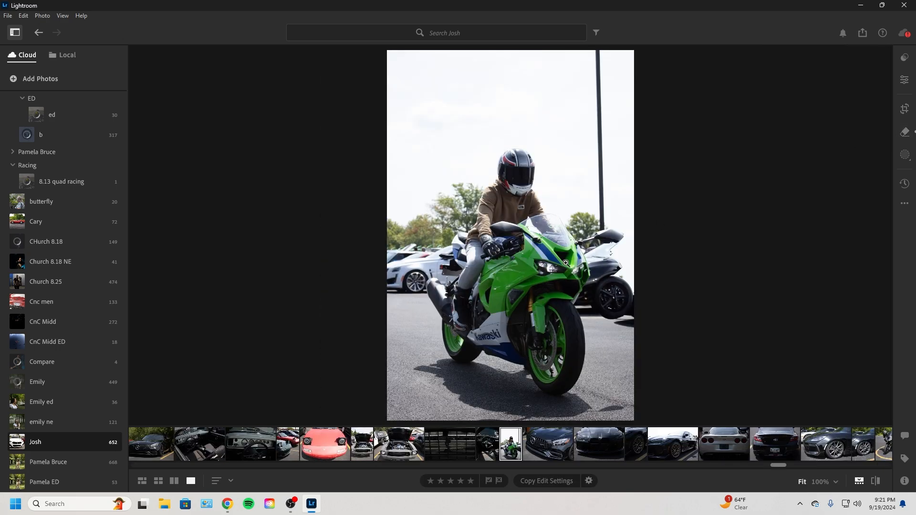
{"action": "right_click", "coordinate": [515, 451]}
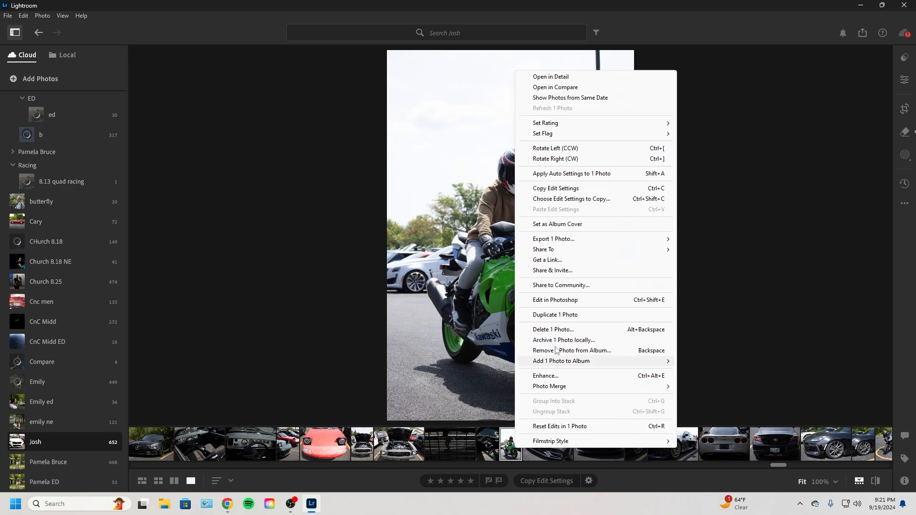
{"action": "right_click", "coordinate": [507, 442]}
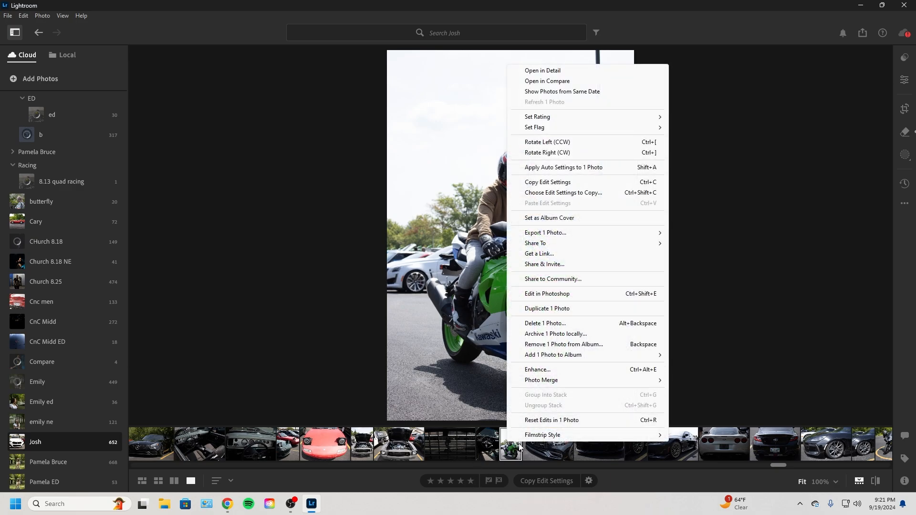
{"action": "left_click", "coordinate": [539, 420]}
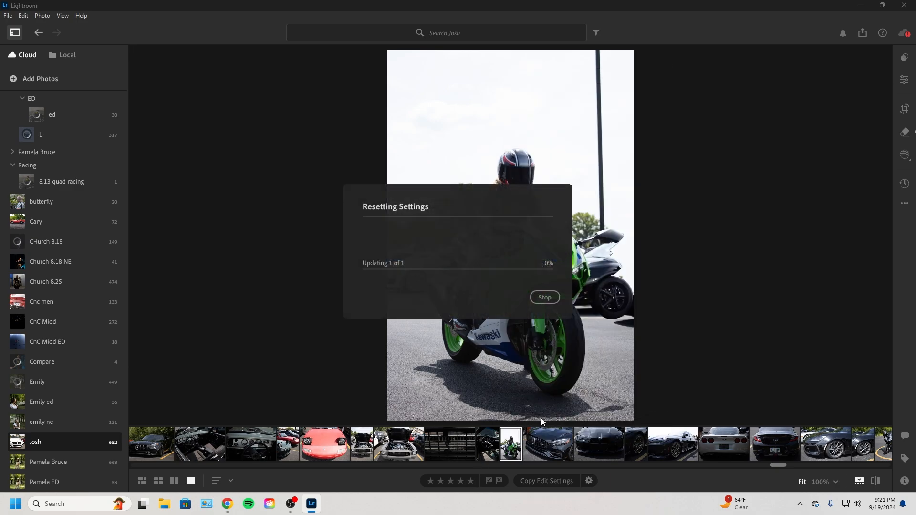
{"action": "right_click", "coordinate": [513, 443]}
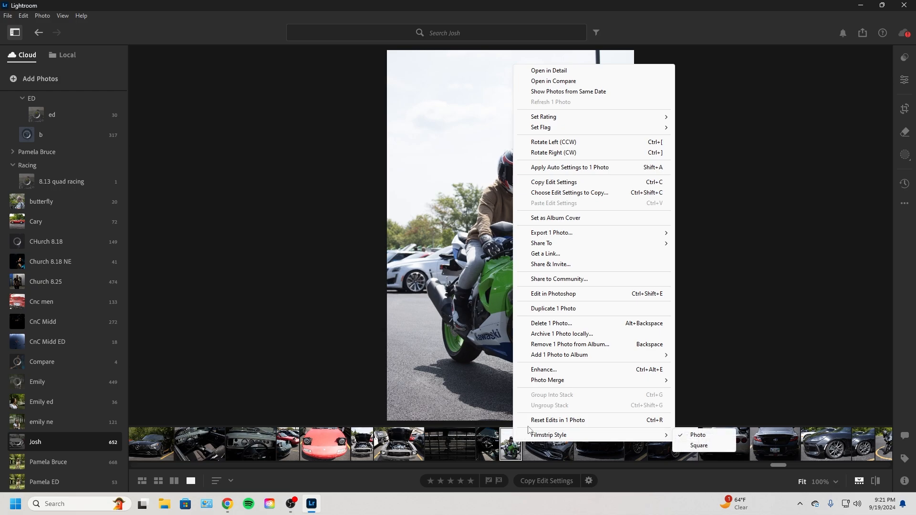
{"action": "left_click", "coordinate": [563, 293]}
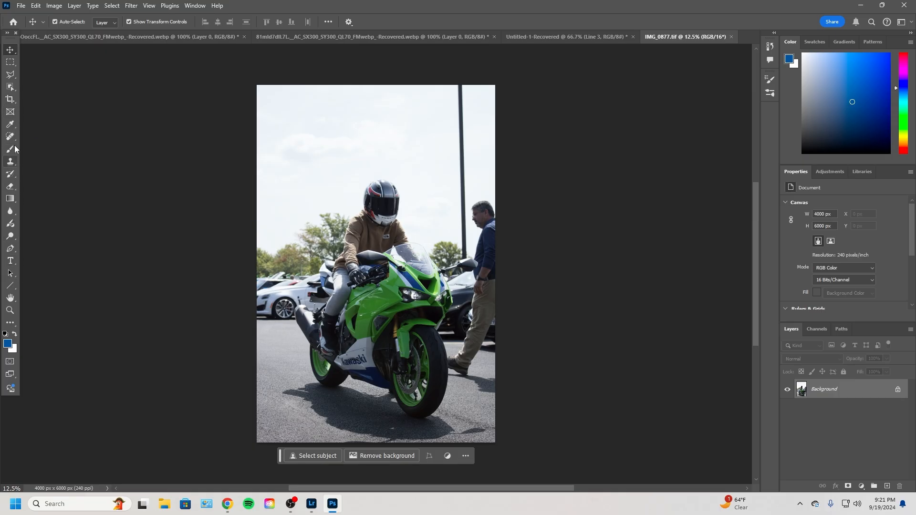
Select the man walking behind the motorcycle with a loose freehand Lasso outline from his head to his feet.
{"action": "left_click", "coordinate": [11, 310]}
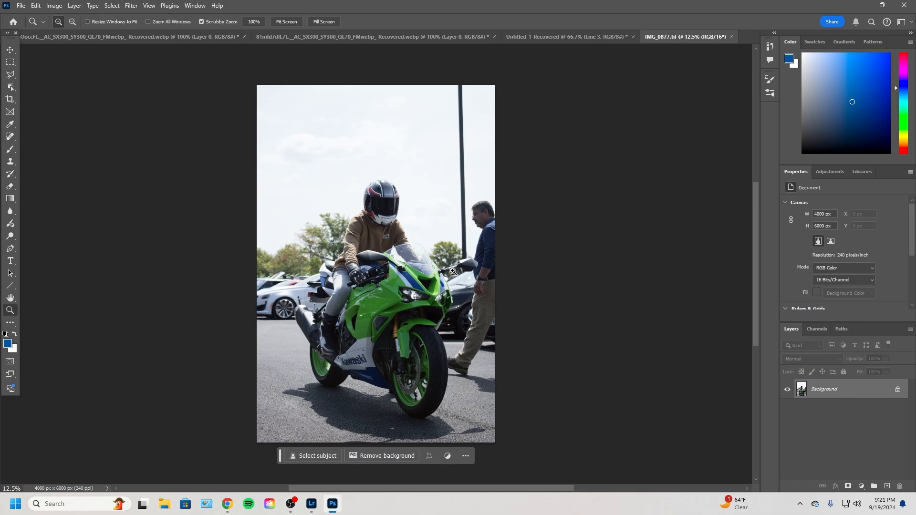
{"action": "left_click_drag", "start_coordinate": [485, 290], "coordinate": [478, 315]}
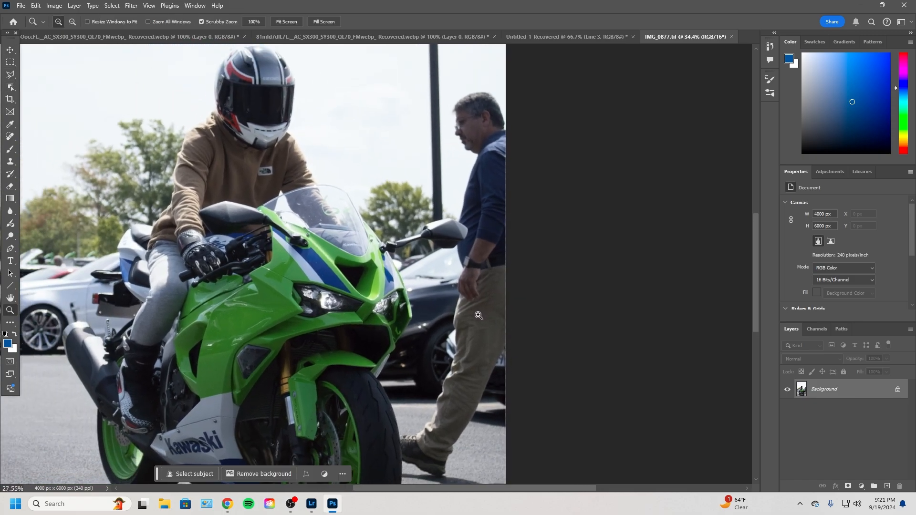
{"action": "left_click", "coordinate": [11, 298]}
{"action": "left_click_drag", "start_coordinate": [518, 263], "coordinate": [505, 227]}
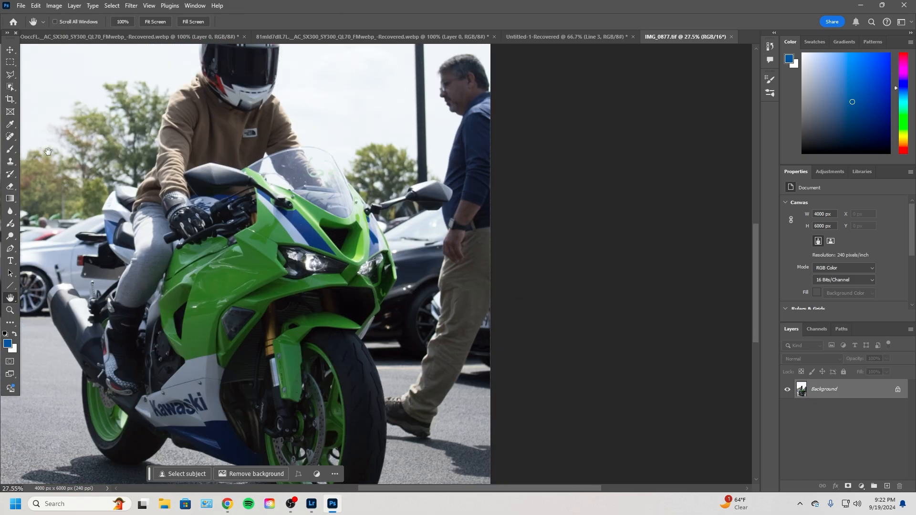
{"action": "left_click", "coordinate": [8, 76]}
{"action": "left_click", "coordinate": [53, 86]}
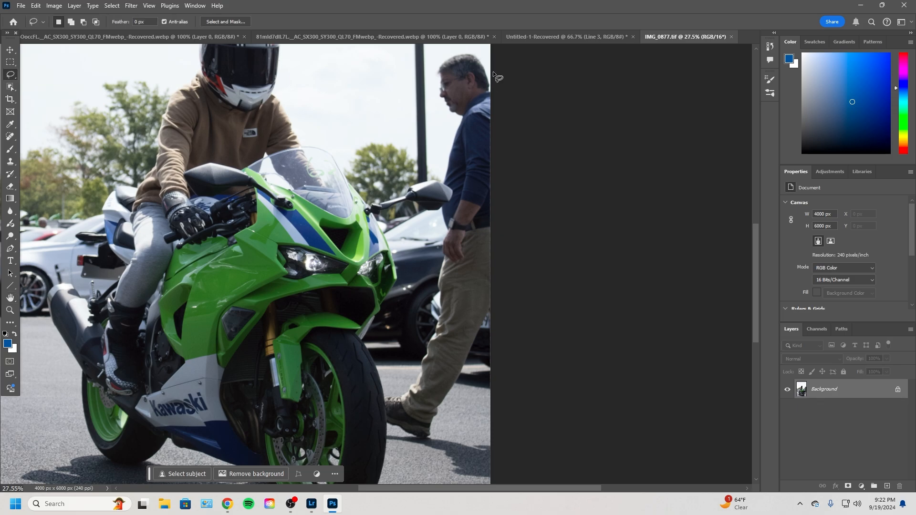
{"action": "mouse_move", "coordinate": [493, 70]}
{"action": "left_mouse_down"}
{"action": "mouse_move", "coordinate": [475, 53]}
{"action": "mouse_move", "coordinate": [435, 56]}
{"action": "mouse_move", "coordinate": [439, 106]}
{"action": "mouse_move", "coordinate": [462, 121]}
{"action": "mouse_move", "coordinate": [443, 173]}
{"action": "left_mouse_up"}
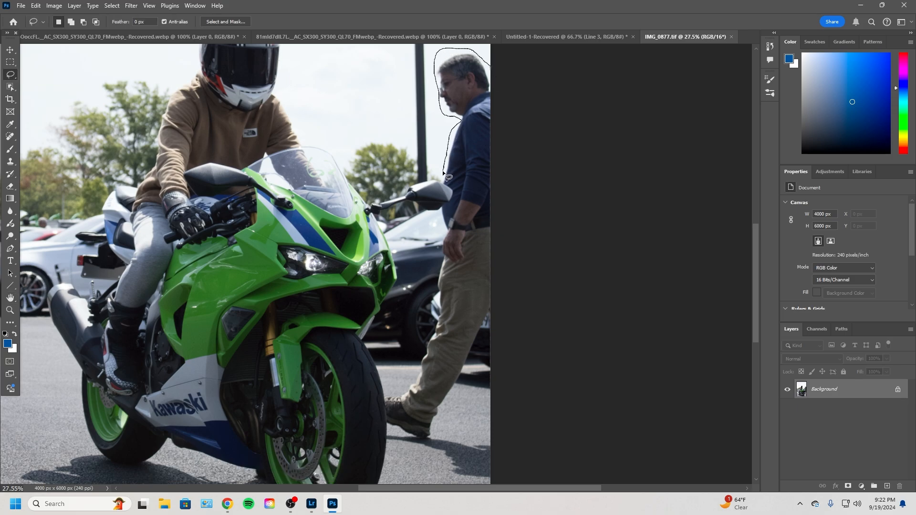
{"action": "mouse_move", "coordinate": [433, 292]}
{"action": "left_mouse_down"}
{"action": "mouse_move", "coordinate": [413, 377]}
{"action": "mouse_move", "coordinate": [380, 406]}
{"action": "mouse_move", "coordinate": [385, 444]}
{"action": "mouse_move", "coordinate": [447, 478]}
{"action": "mouse_move", "coordinate": [506, 490]}
{"action": "left_mouse_up"}
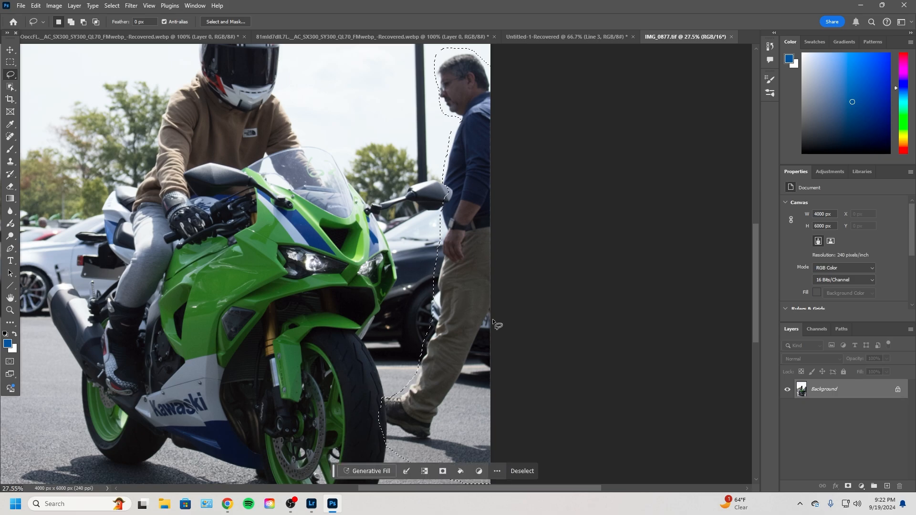
Run Generative Fill on the selected man with an empty prompt.
{"action": "right_click", "coordinate": [476, 402]}
{"action": "left_click", "coordinate": [503, 323]}
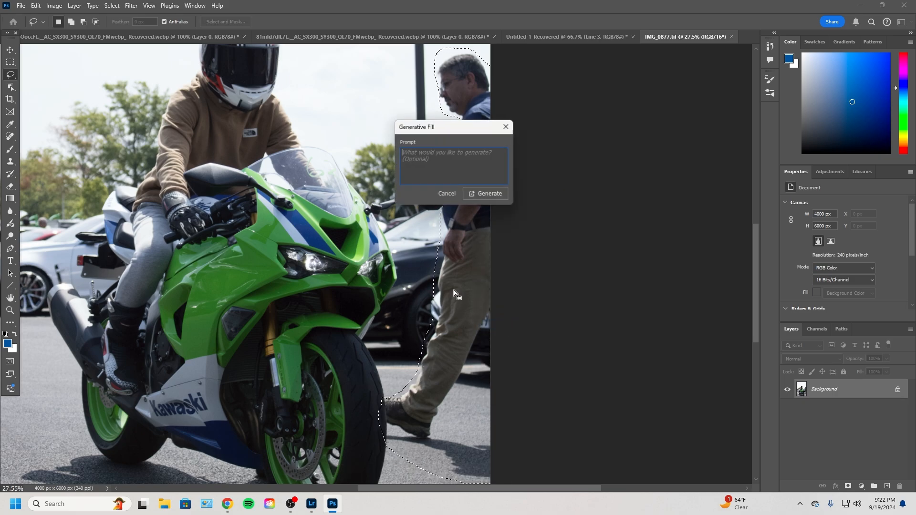
{"action": "left_click", "coordinate": [488, 196]}
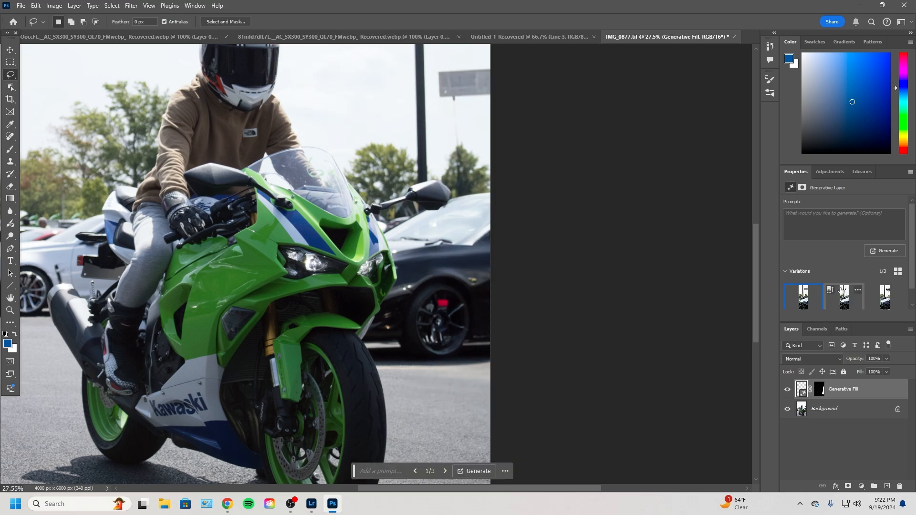
Compare the three Generative Fill variations of the background behind the motorcycle.
{"action": "left_click", "coordinate": [844, 300]}
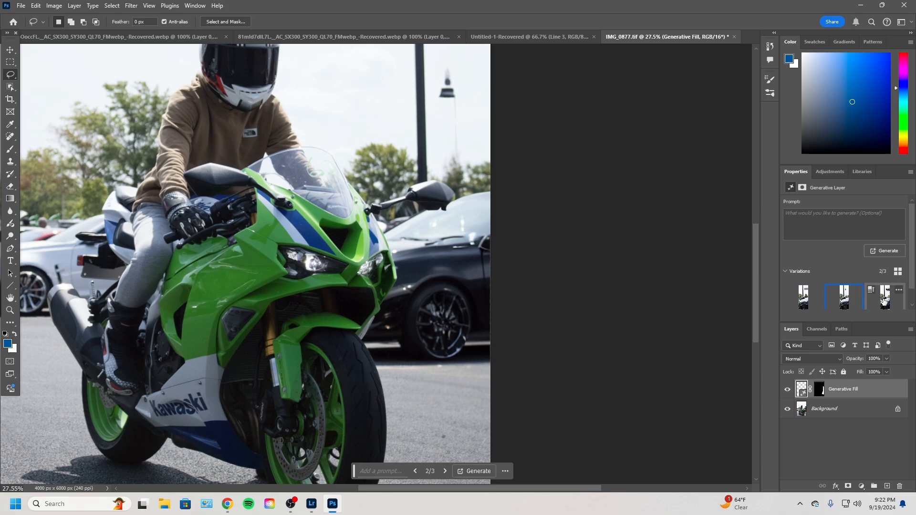
{"action": "left_click", "coordinate": [885, 299]}
{"action": "left_click", "coordinate": [806, 301]}
{"action": "left_click", "coordinate": [853, 302]}
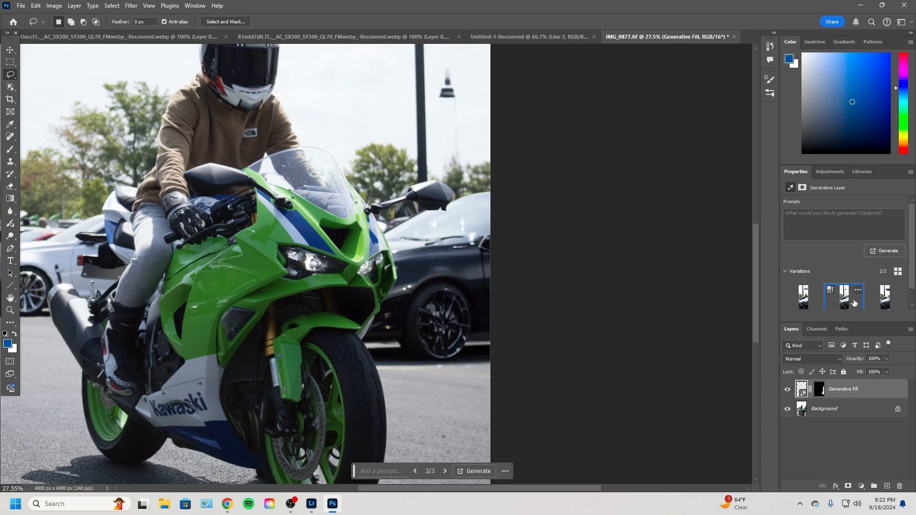
{"action": "left_click", "coordinate": [885, 298]}
{"action": "scroll", "coordinate": [886, 260], "scroll_direction": "down", "scroll_amount": 1}
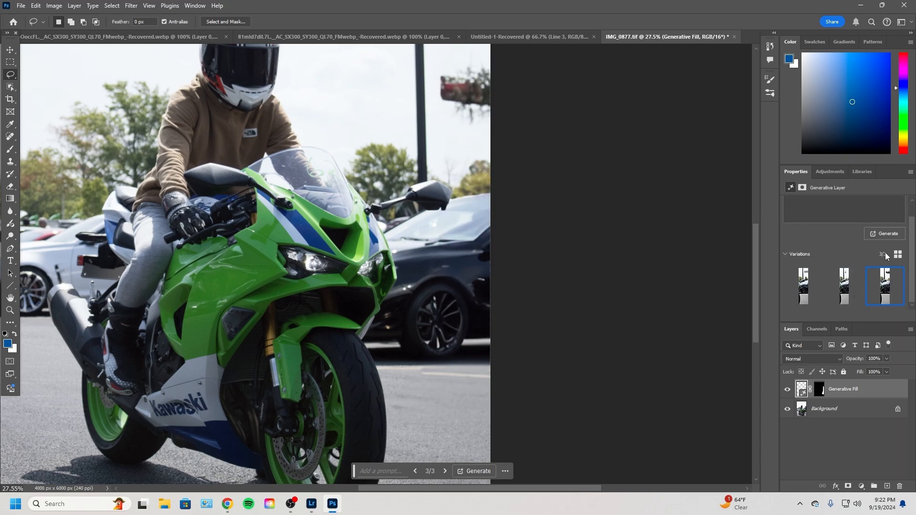
Generate another set of fill variations, compare the new ones, and keep the first variation.
{"action": "left_click", "coordinate": [885, 233]}
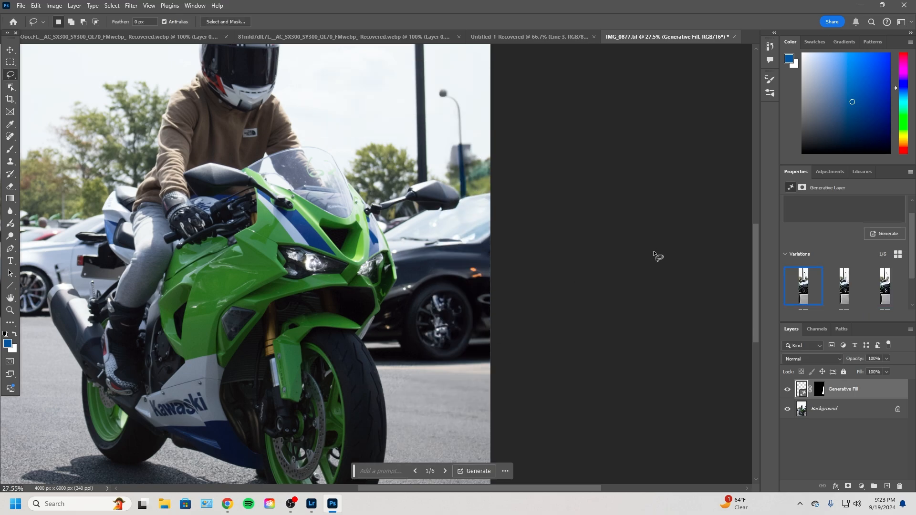
{"action": "left_click", "coordinate": [844, 286]}
{"action": "left_click", "coordinate": [885, 286]}
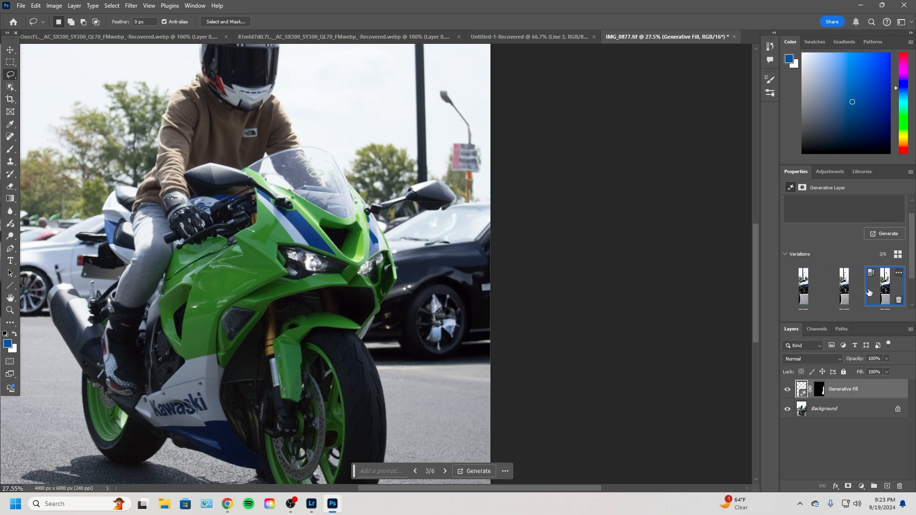
{"action": "left_click", "coordinate": [792, 291]}
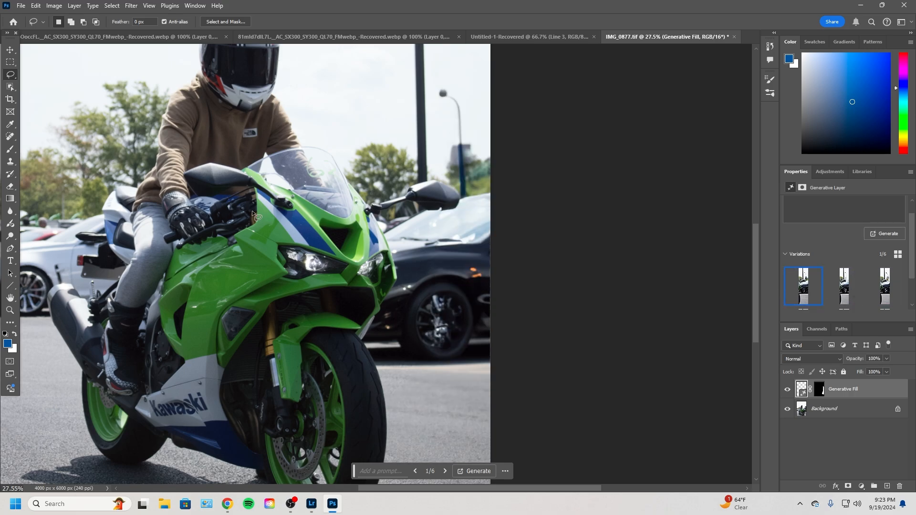
View the whole retouched photo with no layer selected, and switch to Lightroom to compare it with the original.
{"action": "key", "text": "z"}
{"action": "right_click", "coordinate": [157, 299]}
{"action": "left_click", "coordinate": [180, 299]}
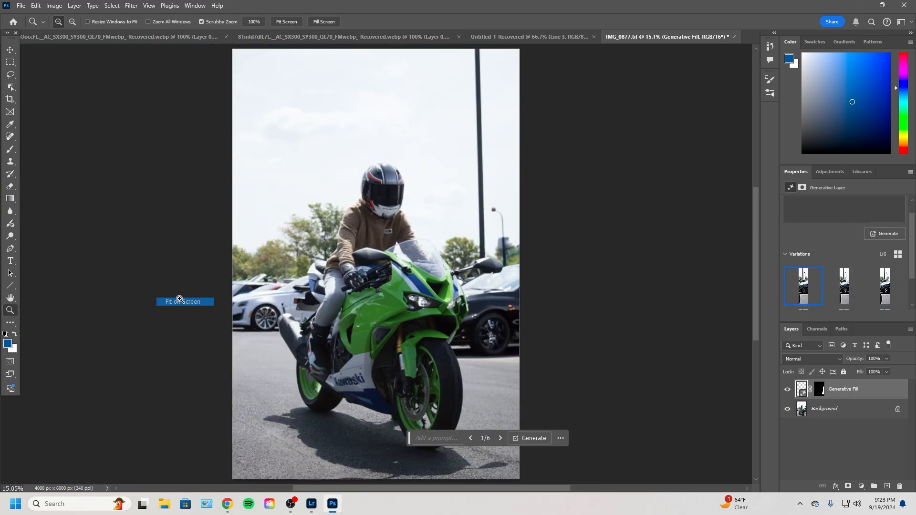
{"action": "left_click", "coordinate": [10, 49]}
{"action": "left_click", "coordinate": [429, 305]}
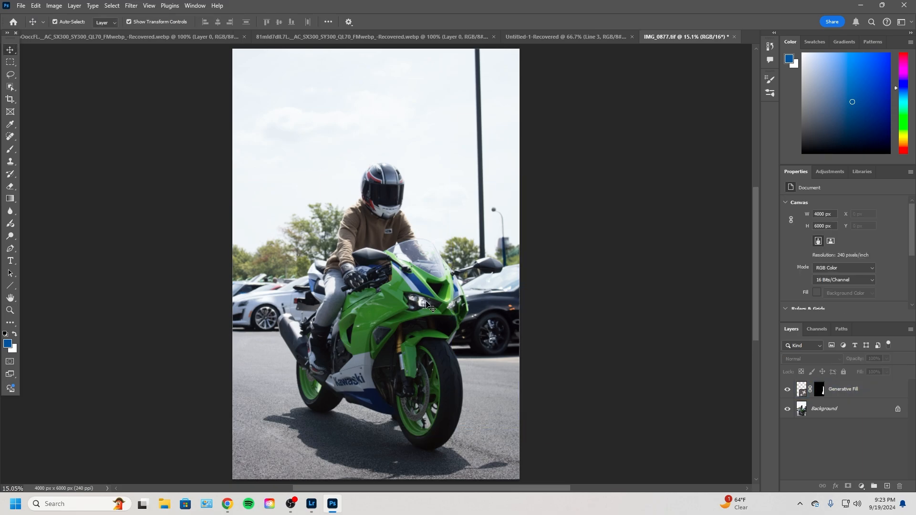
{"action": "left_click", "coordinate": [311, 503]}
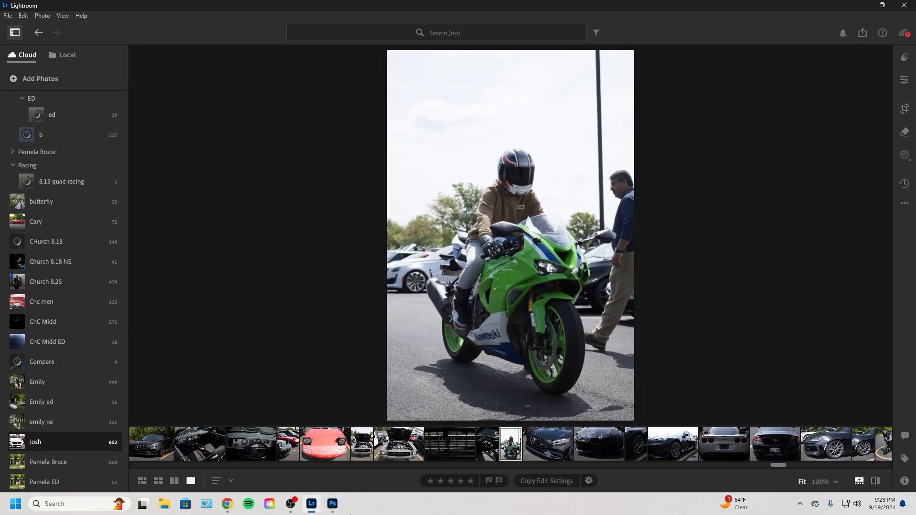
Close Photoshop and open the quad rider photo from the 8.13 quad racing album in Lightroom.
{"action": "left_click", "coordinate": [336, 504]}
{"action": "mouse_move", "coordinate": [497, 311]}
{"action": "left_mouse_down"}
{"action": "mouse_move", "coordinate": [492, 305]}
{"action": "mouse_move", "coordinate": [498, 311]}
{"action": "left_mouse_up"}
{"action": "left_click", "coordinate": [573, 313]}
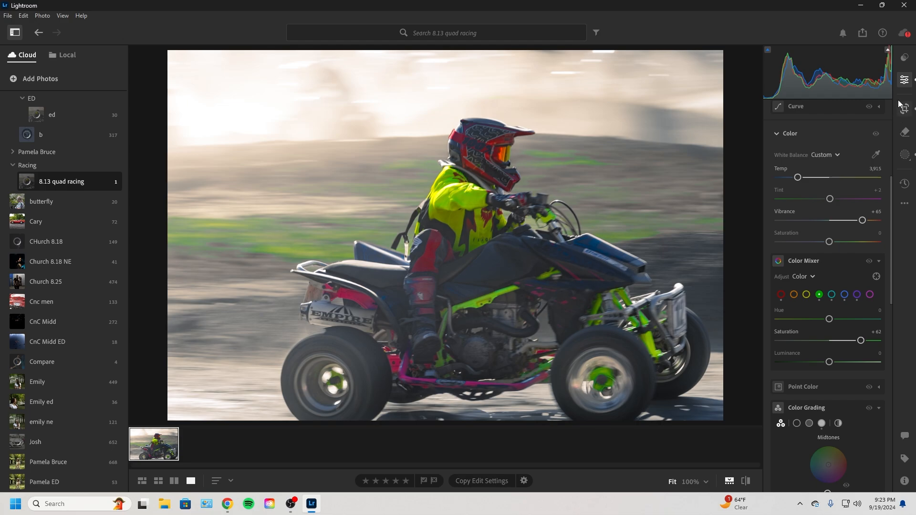
Close the editing controls and open the custom export settings for the quad rider photo.
{"action": "left_click", "coordinate": [904, 79]}
{"action": "right_click", "coordinate": [153, 446]}
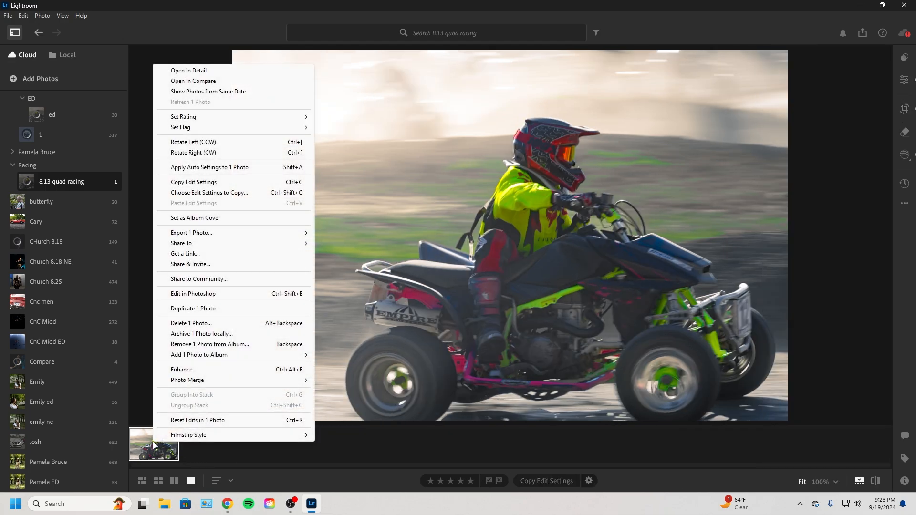
{"action": "mouse_move", "coordinate": [205, 233]}
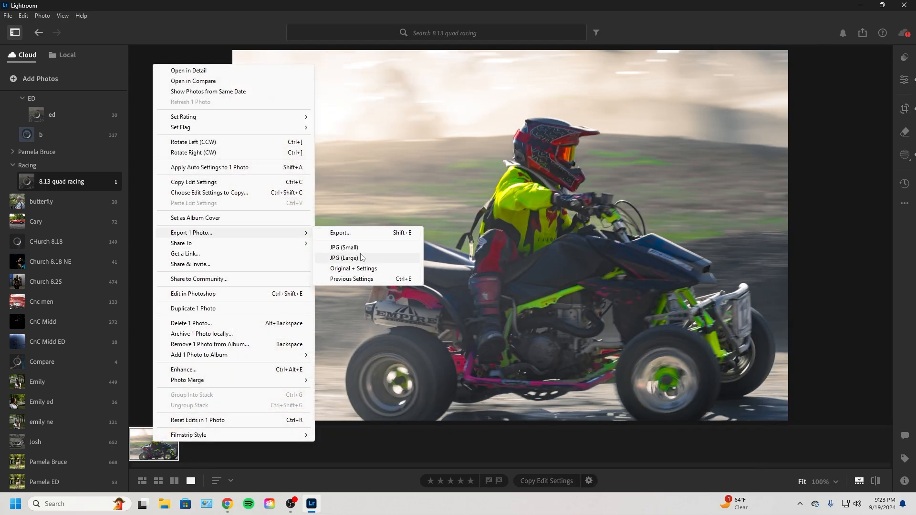
{"action": "left_click", "coordinate": [338, 233]}
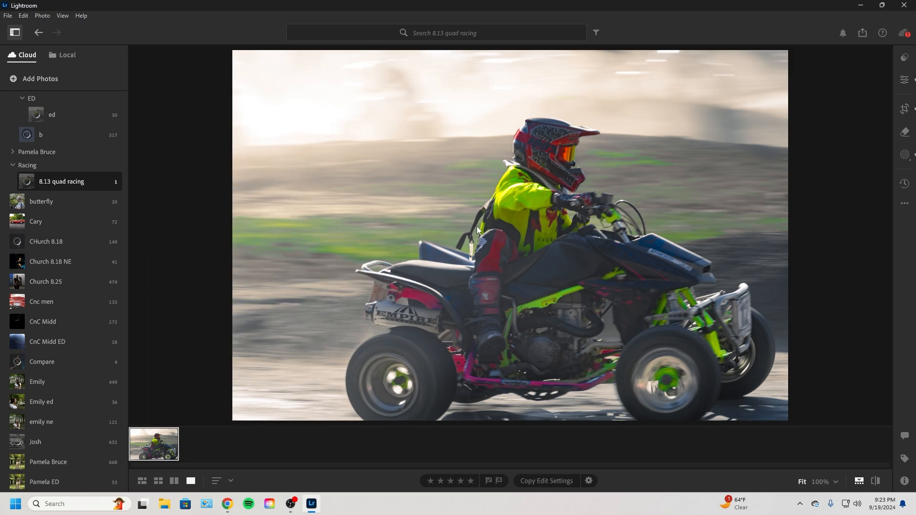
Review the export quality choices and set the JPG quality to 70%.
{"action": "left_click", "coordinate": [816, 108]}
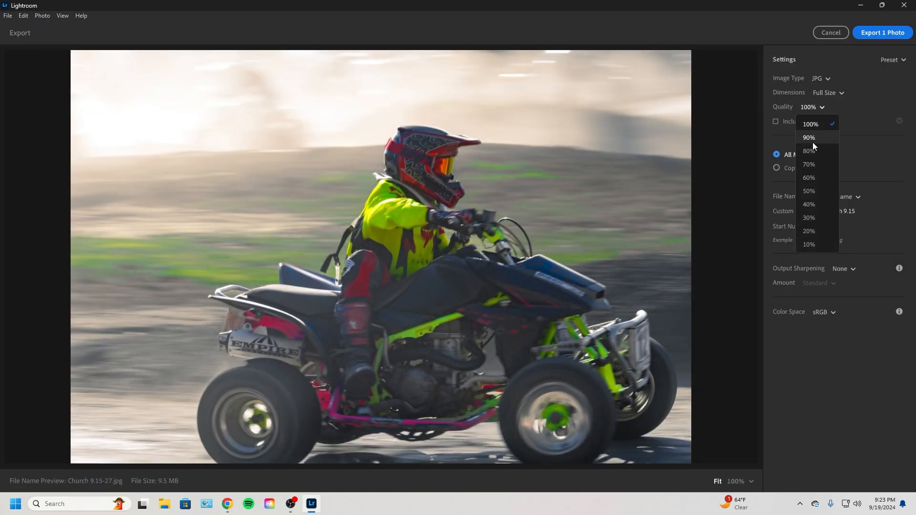
{"action": "left_click", "coordinate": [817, 107]}
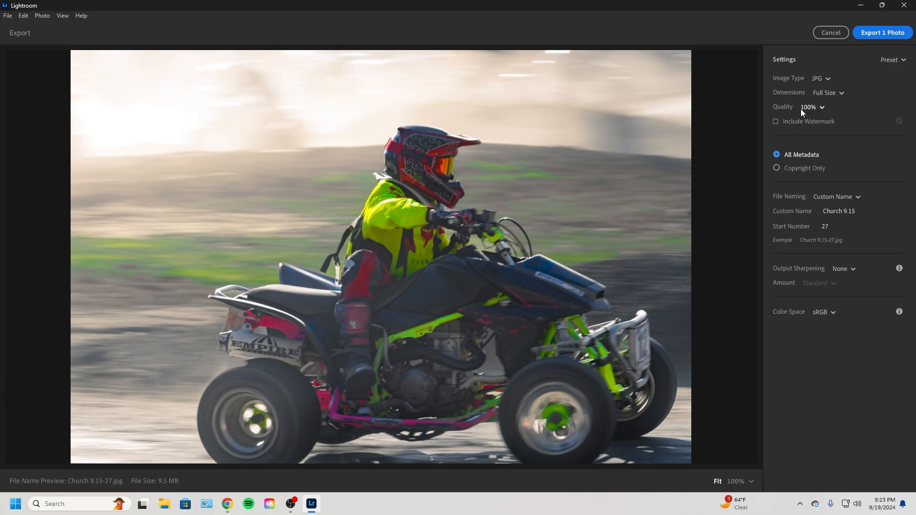
{"action": "left_click", "coordinate": [804, 107]}
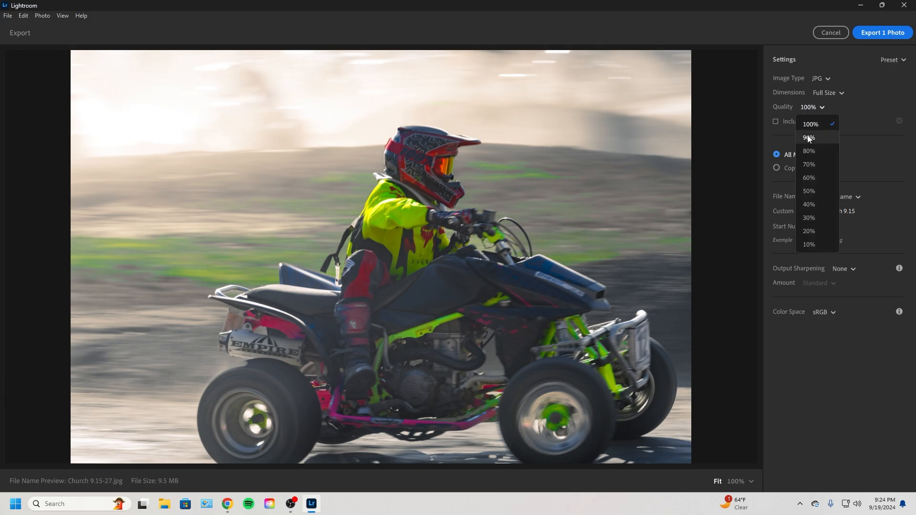
{"action": "left_click", "coordinate": [809, 164]}
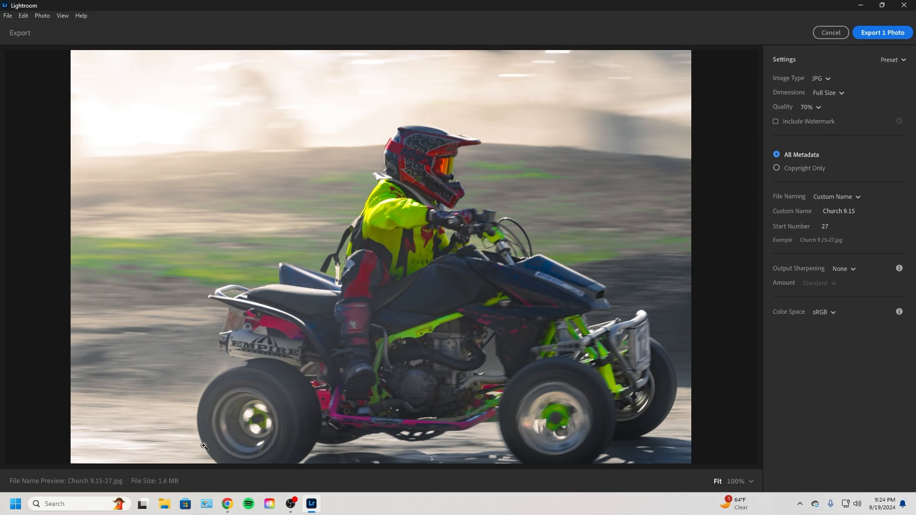
Switch the export quality to 100%, try 90%, and return it to 100%.
{"action": "left_click", "coordinate": [811, 109]}
{"action": "left_click", "coordinate": [809, 126]}
{"action": "left_click", "coordinate": [811, 107]}
{"action": "left_click", "coordinate": [809, 139]}
{"action": "left_click", "coordinate": [836, 93]}
{"action": "left_click", "coordinate": [835, 93]}
{"action": "left_click", "coordinate": [811, 108]}
{"action": "left_click", "coordinate": [811, 125]}
Look through the dimension and image type choices for the export, keeping Full Size and JPG.
{"action": "left_click", "coordinate": [829, 91]}
{"action": "left_click", "coordinate": [826, 125]}
{"action": "left_click", "coordinate": [822, 78]}
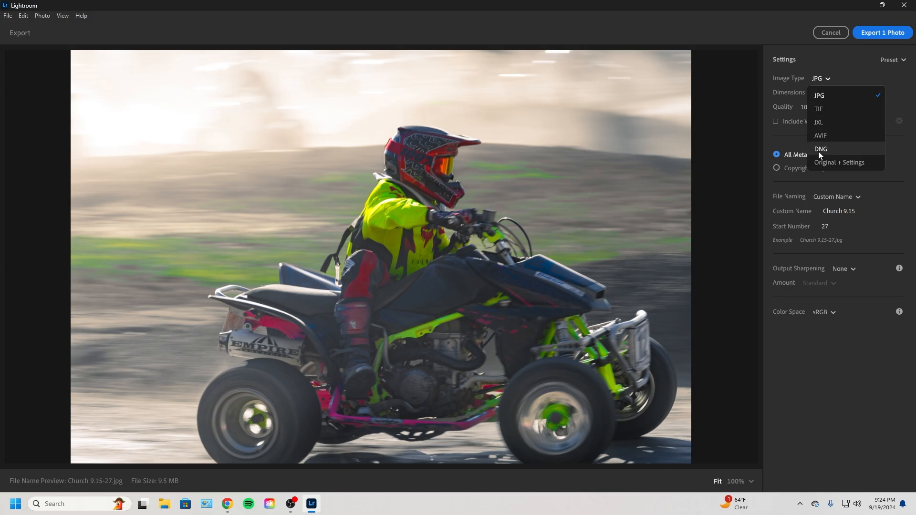
{"action": "left_click", "coordinate": [778, 124]}
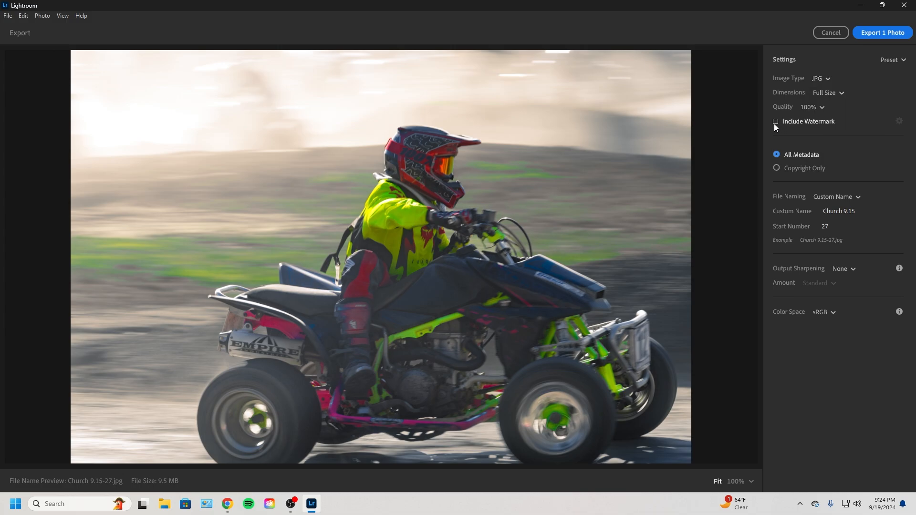
Include a watermark in the export and set the text watermark's size to 18 and opacity to 39.
{"action": "left_click", "coordinate": [774, 123]}
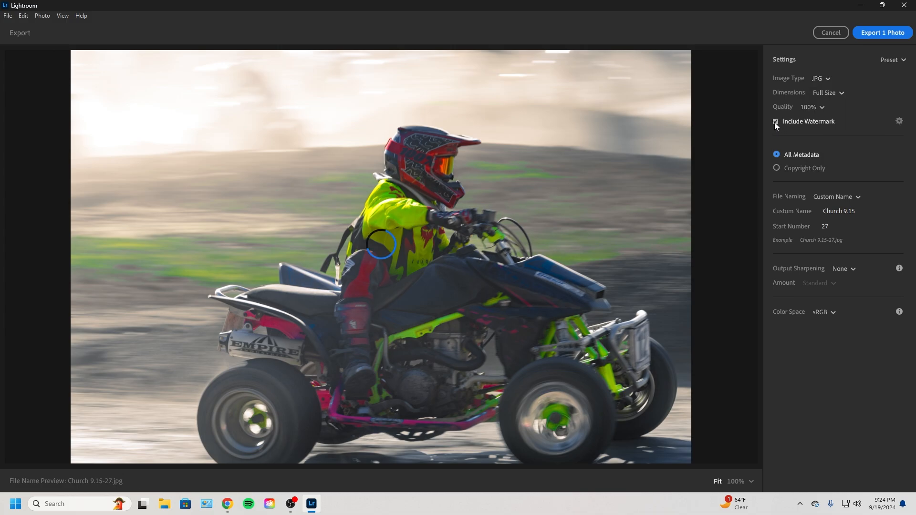
{"action": "left_click", "coordinate": [899, 121]}
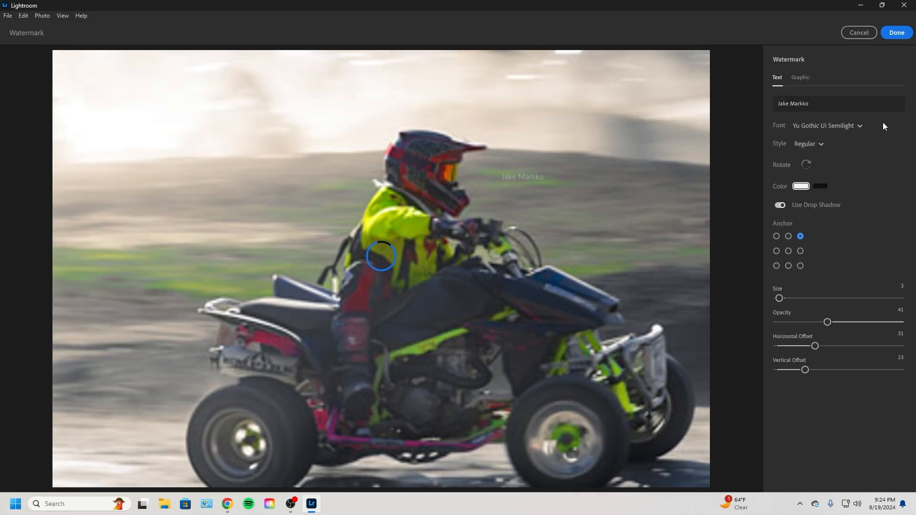
{"action": "left_click_drag", "start_coordinate": [782, 299], "coordinate": [805, 291]}
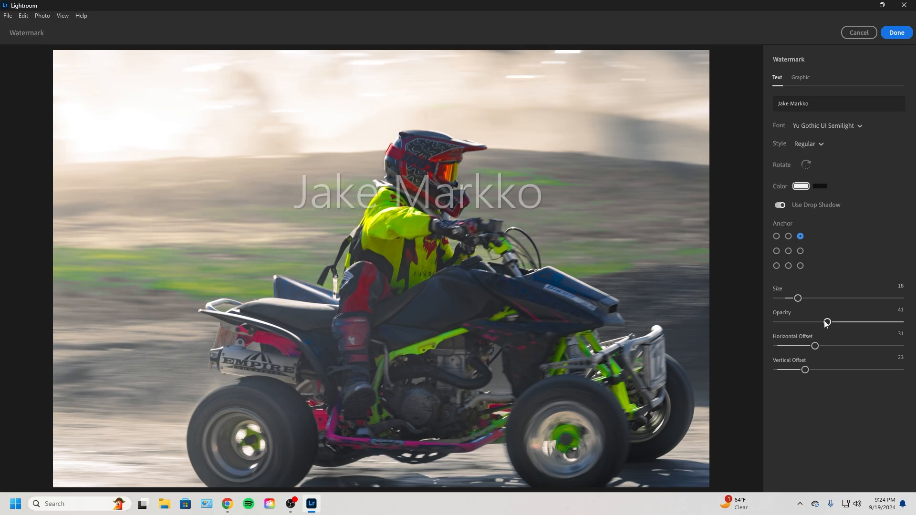
{"action": "mouse_move", "coordinate": [826, 323]}
{"action": "left_mouse_down"}
{"action": "mouse_move", "coordinate": [793, 322]}
{"action": "mouse_move", "coordinate": [900, 322]}
{"action": "mouse_move", "coordinate": [824, 322]}
{"action": "left_mouse_up"}
Set the MY WATERMARK.png graphic at the photo's upper-left corner with size 29, opacity 91, horizontal offset 0 and vertical offset 3, and apply the watermark settings.
{"action": "left_click", "coordinate": [801, 78]}
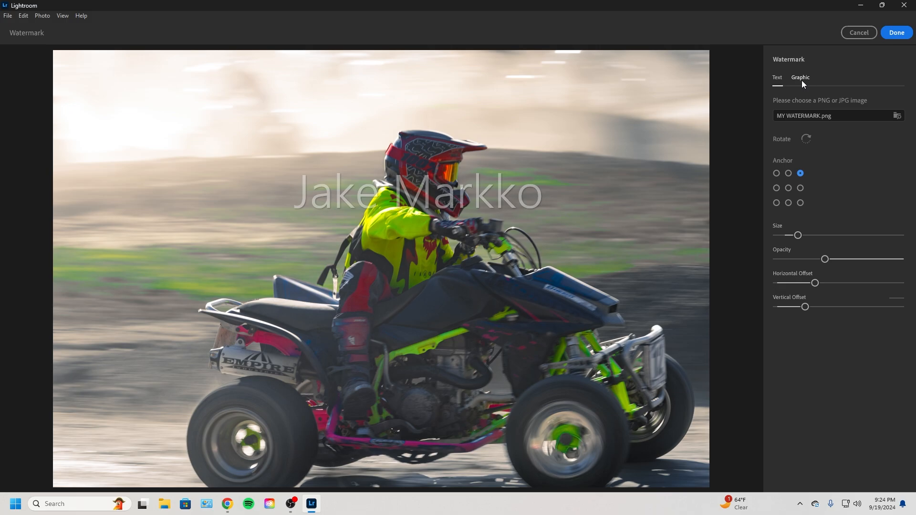
{"action": "left_click_drag", "start_coordinate": [798, 235], "coordinate": [829, 235]}
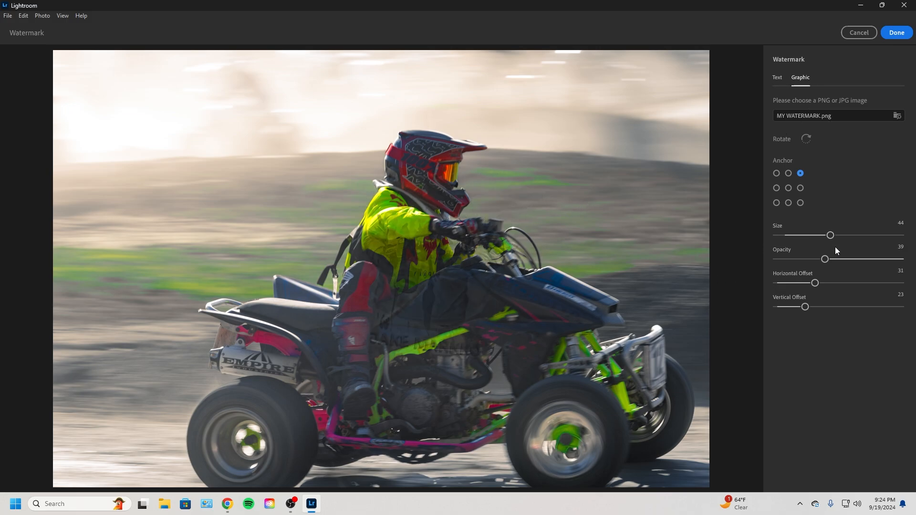
{"action": "mouse_move", "coordinate": [805, 288]}
{"action": "left_mouse_down"}
{"action": "mouse_move", "coordinate": [899, 290]}
{"action": "mouse_move", "coordinate": [808, 283]}
{"action": "left_mouse_up"}
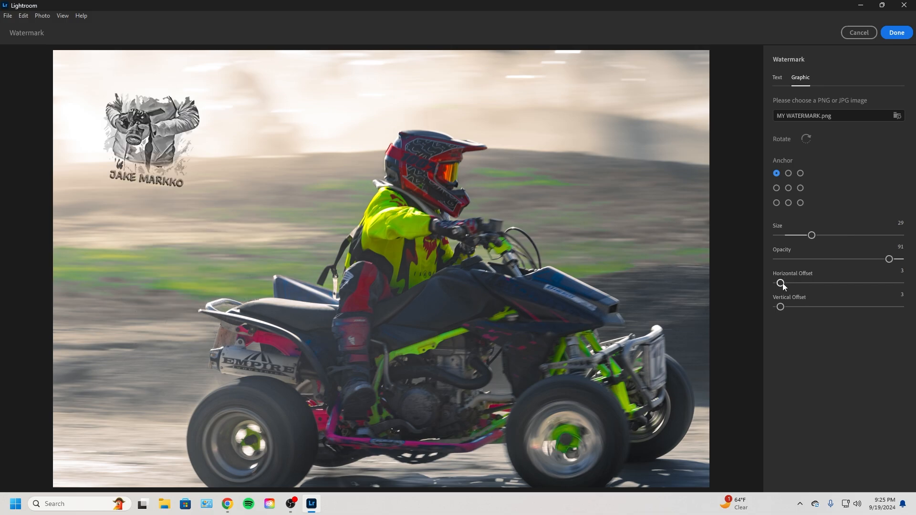
{"action": "mouse_move", "coordinate": [779, 282]}
{"action": "left_mouse_down"}
{"action": "mouse_move", "coordinate": [805, 281]}
{"action": "mouse_move", "coordinate": [777, 287]}
{"action": "left_mouse_up"}
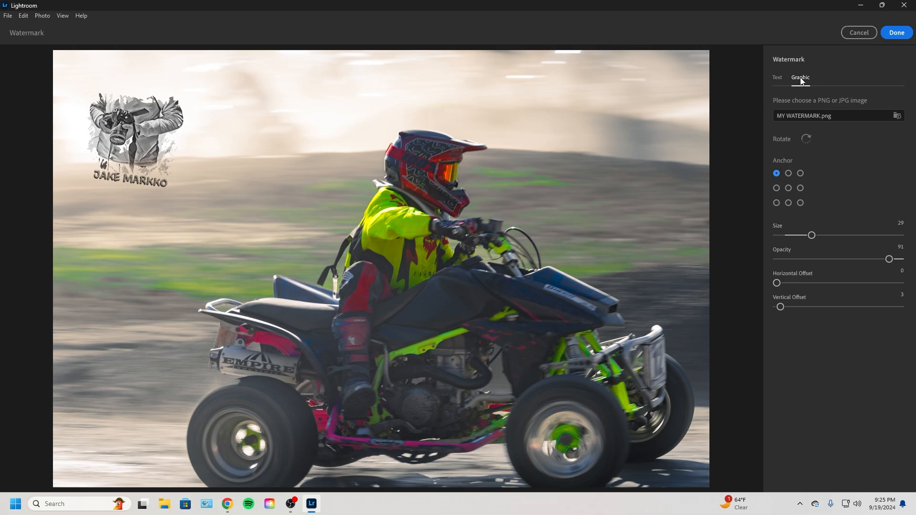
{"action": "left_click", "coordinate": [896, 33]}
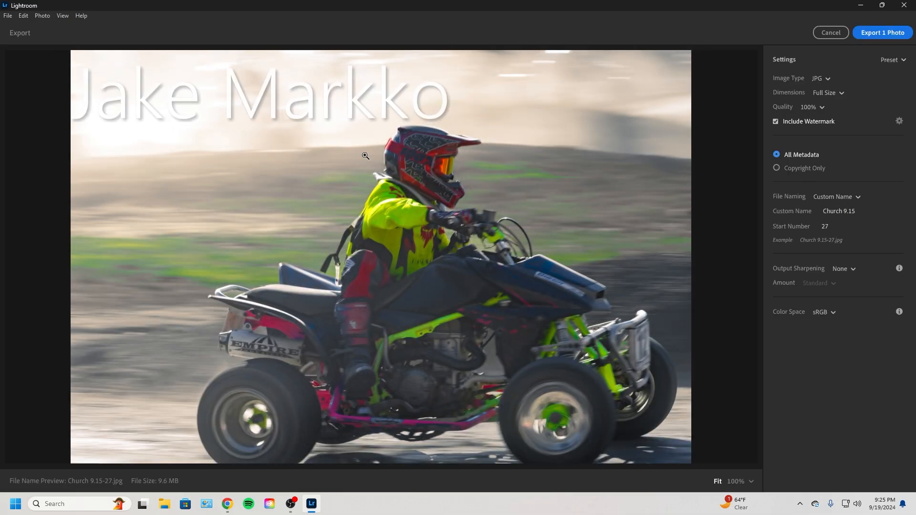
Keep custom file naming for the export and replace the custom name with Racing.
{"action": "left_click", "coordinate": [835, 197]}
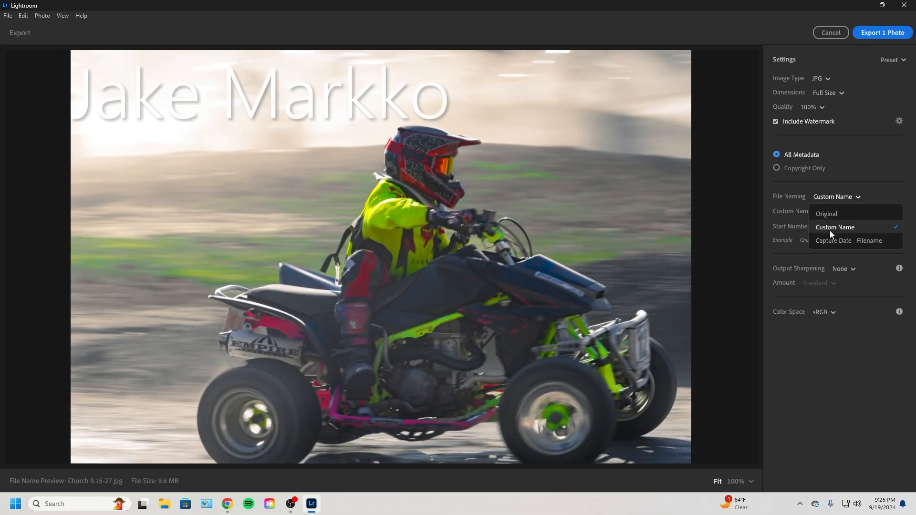
{"action": "left_click", "coordinate": [830, 231]}
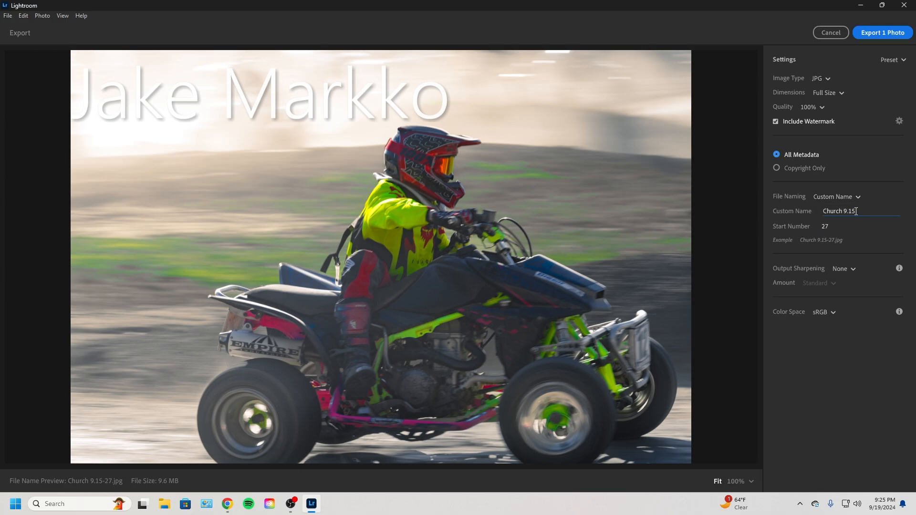
{"action": "left_click_drag", "start_coordinate": [855, 212], "coordinate": [803, 212]}
{"action": "type", "text": "Racing 91"}
{"action": "key", "text": "BackSpace"}
{"action": "key", "text": "Return"}
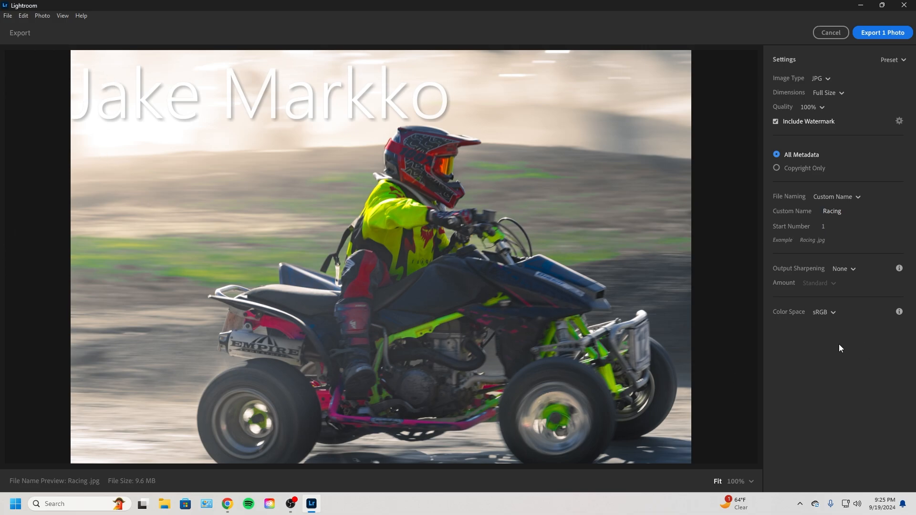
Look through the output sharpening, color space and file naming choices, and cancel the export.
{"action": "left_click", "coordinate": [847, 269]}
{"action": "left_click", "coordinate": [820, 311]}
{"action": "left_click", "coordinate": [820, 312]}
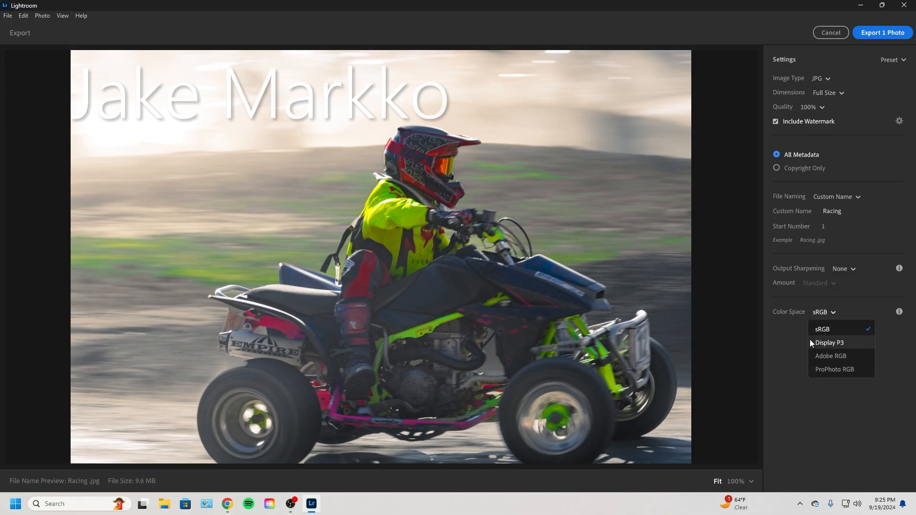
{"action": "left_click", "coordinate": [798, 359]}
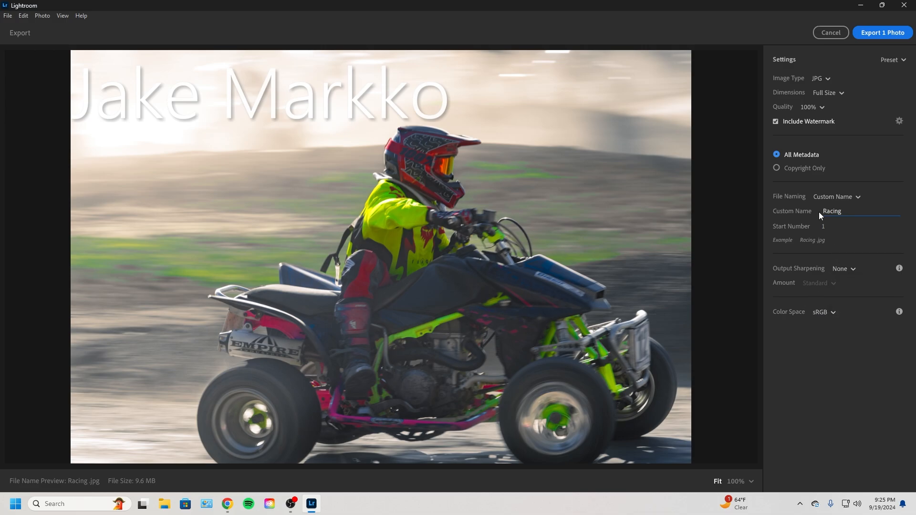
{"action": "left_click", "coordinate": [835, 196]}
{"action": "left_click", "coordinate": [795, 333]}
{"action": "left_click", "coordinate": [828, 32]}
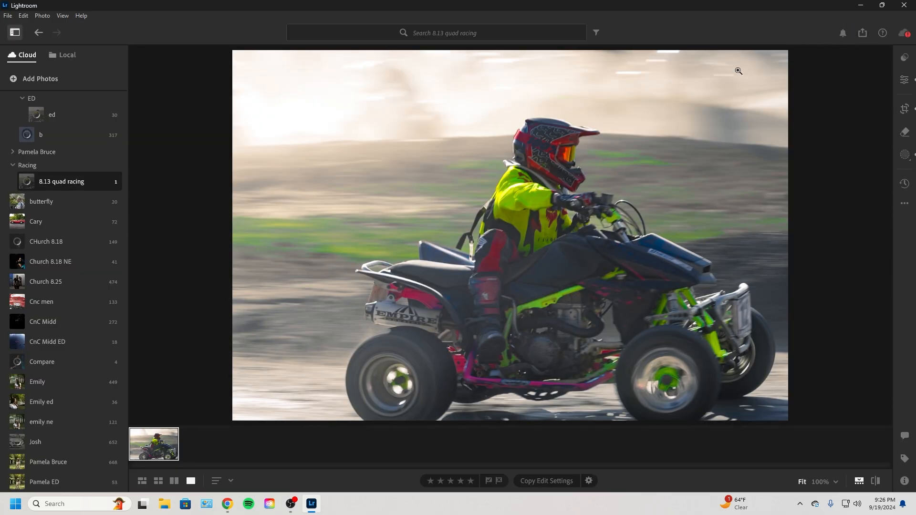
Review the quad rider photo's adjustments, compare it with the original, and close the editing controls.
{"action": "left_click", "coordinate": [903, 80]}
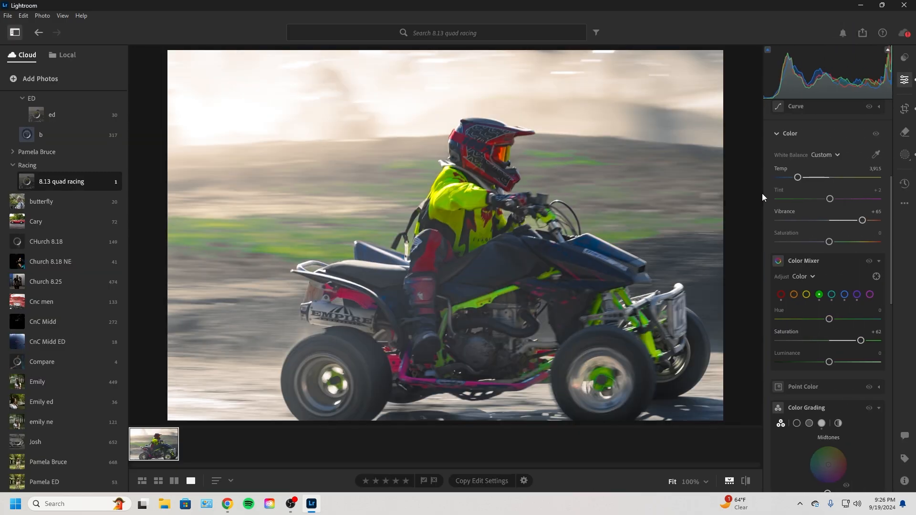
{"action": "scroll", "coordinate": [806, 253], "scroll_direction": "down", "scroll_amount": 7}
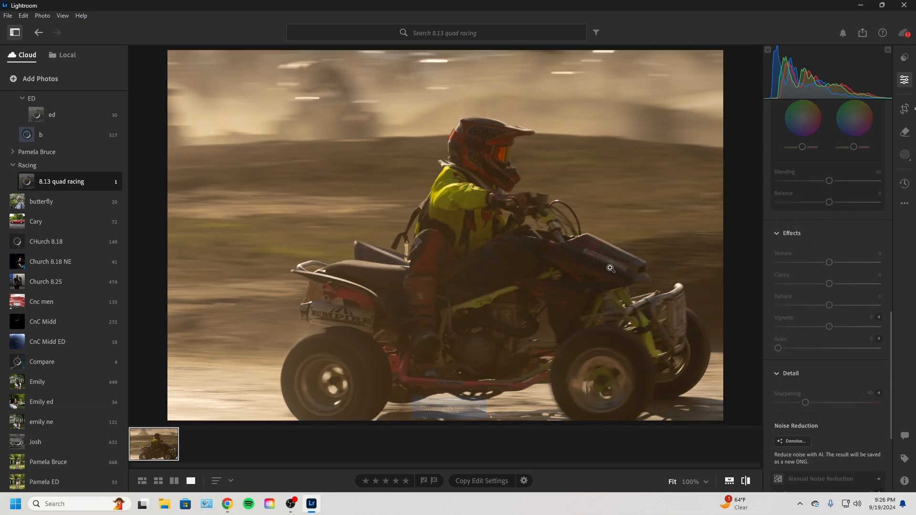
{"action": "key", "text": "e"}
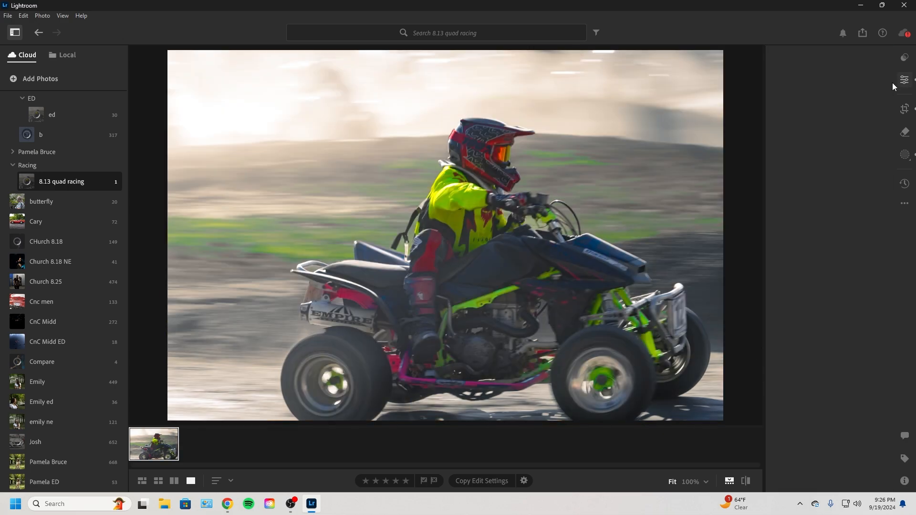